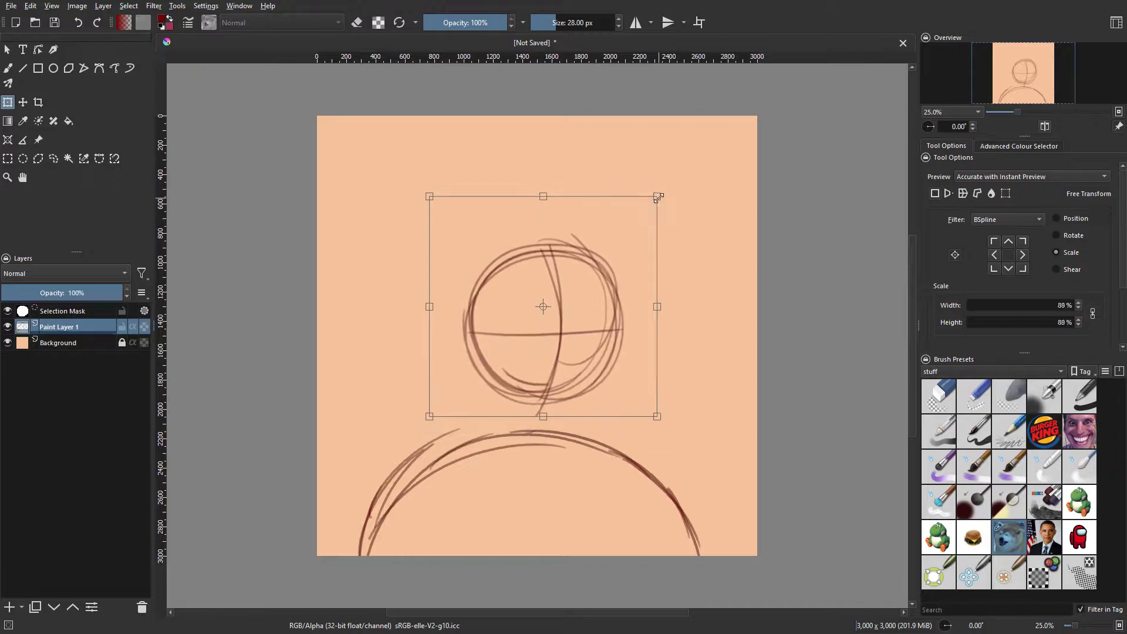
Step: Clear the selection and move the whole head and body sketch slightly up on the canvas
key("t")
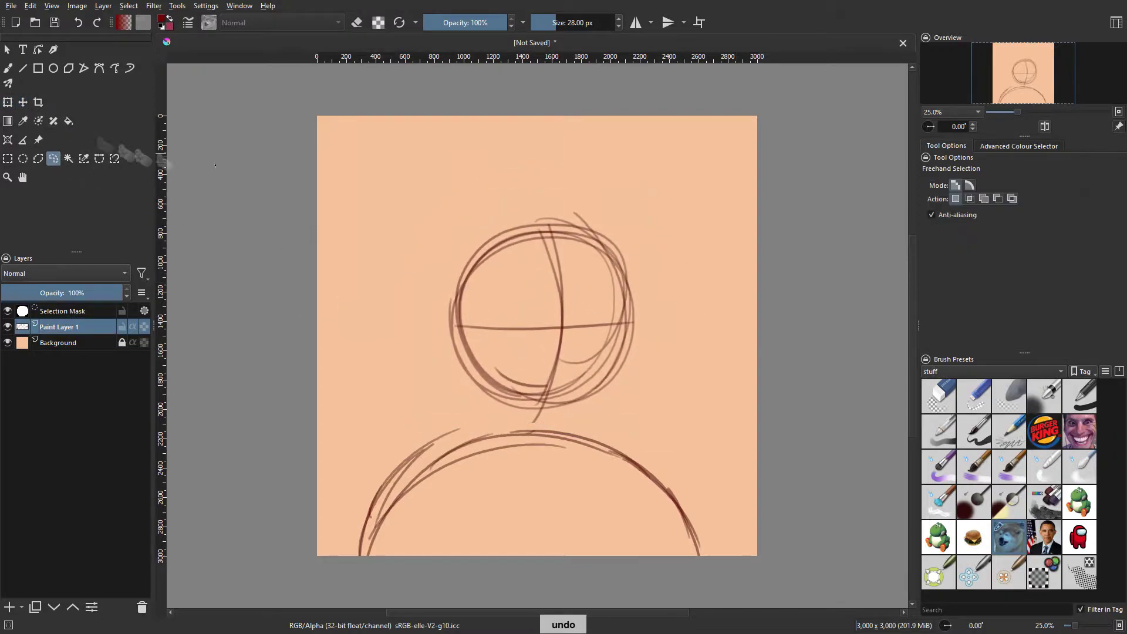
left_click(53, 159)
key("ctrl+shift+a")
left_click(23, 101)
left_click_drag(549, 372, 551, 345)
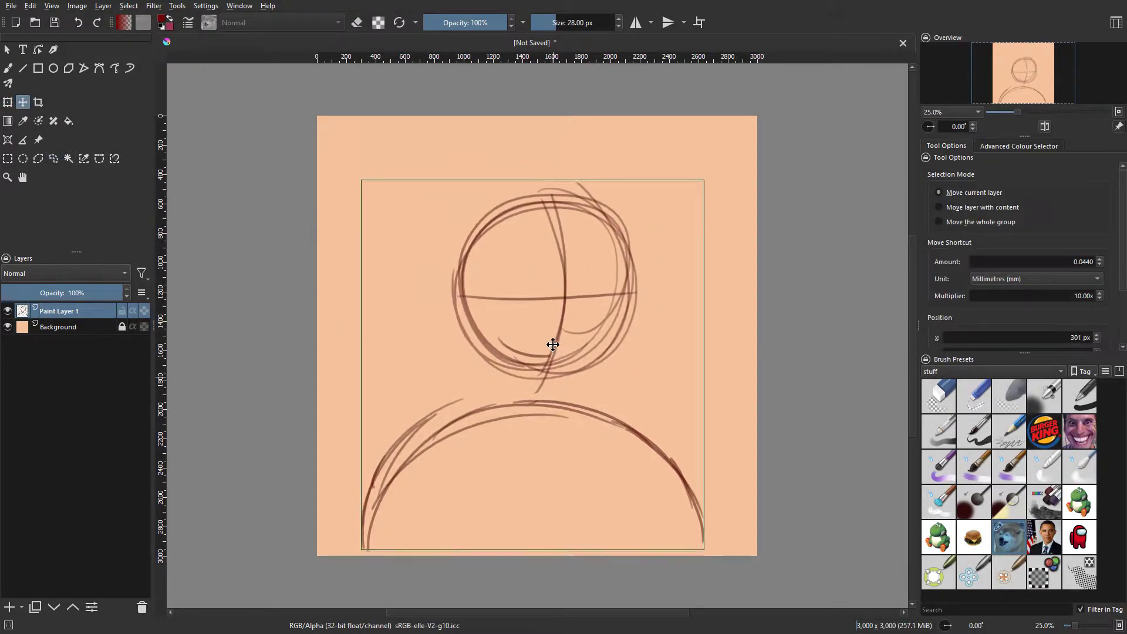
Step: Sketch the hair's top outline sweeping over the head circle, checking the shape in mirrored view
key("b")
left_click_drag(593, 249, 593, 257)
key("ctrl+z")
mouse_move(580, 204)
left_mouse_down()
mouse_move(643, 228)
mouse_move(631, 226)
left_mouse_up()
left_click_drag(576, 168, 630, 226)
key("ctrl+z")
key("m")
mouse_move(446, 223)
left_mouse_down()
mouse_move(640, 141)
mouse_move(717, 177)
mouse_move(737, 170)
left_mouse_up()
key("m")
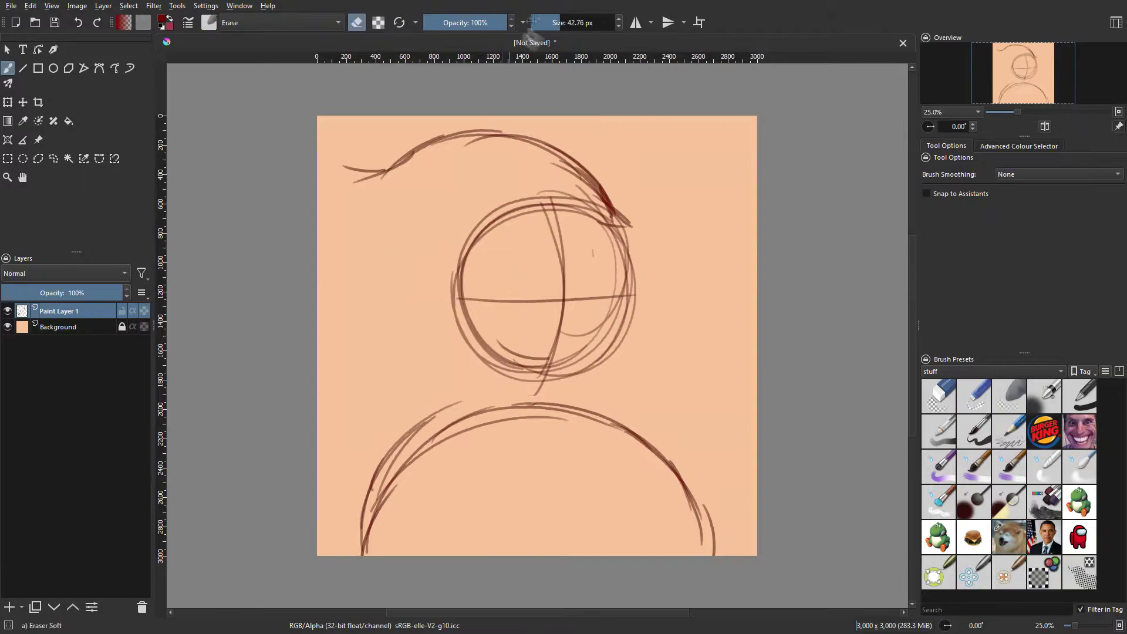
Step: Add pointed tips to both ends of the hair outline and sketch a curled lock beside the face's right edge
key("m")
left_click_drag(466, 200, 697, 173)
mouse_move(623, 137)
left_mouse_down()
mouse_move(741, 171)
mouse_move(721, 194)
mouse_move(757, 203)
mouse_move(757, 217)
left_mouse_up()
key("m")
left_click_drag(587, 170, 627, 224)
left_click_drag(512, 135, 614, 185)
mouse_move(575, 149)
left_mouse_down()
mouse_move(645, 178)
mouse_move(607, 218)
mouse_move(638, 205)
mouse_move(656, 289)
mouse_move(633, 312)
left_mouse_up()
Step: Sketch the fur tuft at the head's left side and the pointed marking rising between the eyes
mouse_move(500, 203)
left_mouse_down()
mouse_move(441, 256)
mouse_move(445, 269)
mouse_move(498, 205)
left_mouse_up()
mouse_move(427, 242)
left_mouse_down()
mouse_move(432, 282)
mouse_move(474, 294)
mouse_move(462, 298)
mouse_move(531, 252)
left_mouse_up()
mouse_move(502, 301)
left_mouse_down()
mouse_move(534, 249)
mouse_move(545, 311)
mouse_move(581, 256)
mouse_move(581, 292)
mouse_move(565, 303)
left_mouse_up()
key("ctrl+z")
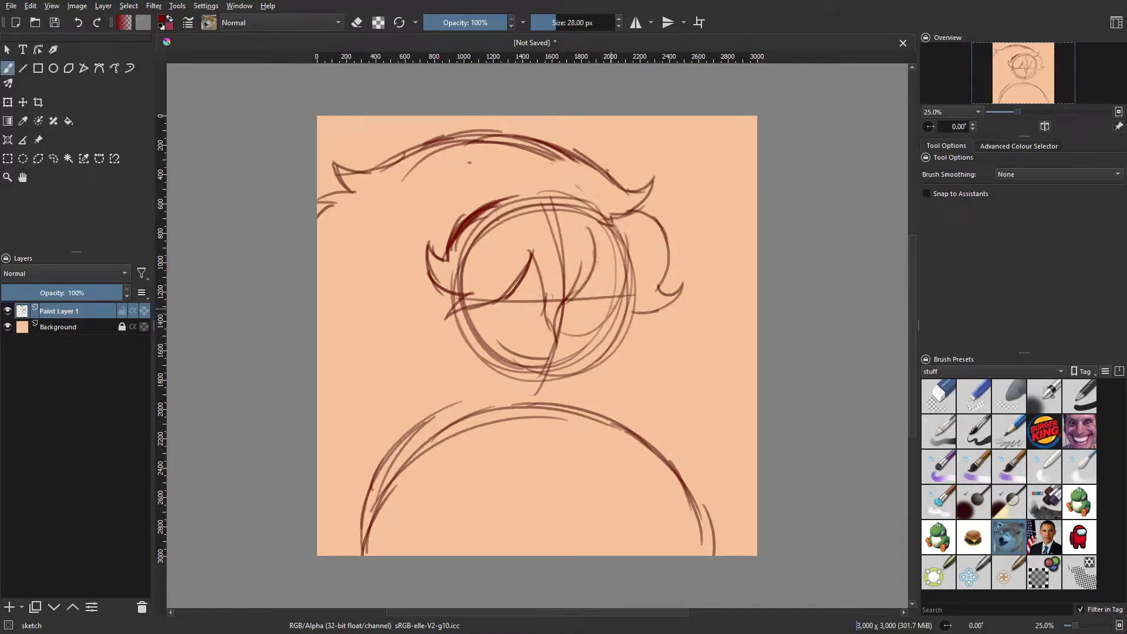
key("ctrl+z")
Step: Sketch the right edge of the face along the head circle
left_click_drag(597, 252, 631, 330)
key("ctrl+z")
left_click_drag(630, 291, 626, 323)
left_click_drag(599, 253, 626, 293)
key("ctrl+z")
key("ctrl+z")
Step: Erase the guidelines around the centre of the face and redraw the pointed markings over both eye areas
key("slash")
mouse_move(530, 253)
left_mouse_down()
mouse_move(557, 338)
mouse_move(590, 232)
mouse_move(499, 302)
left_mouse_up()
key("slash")
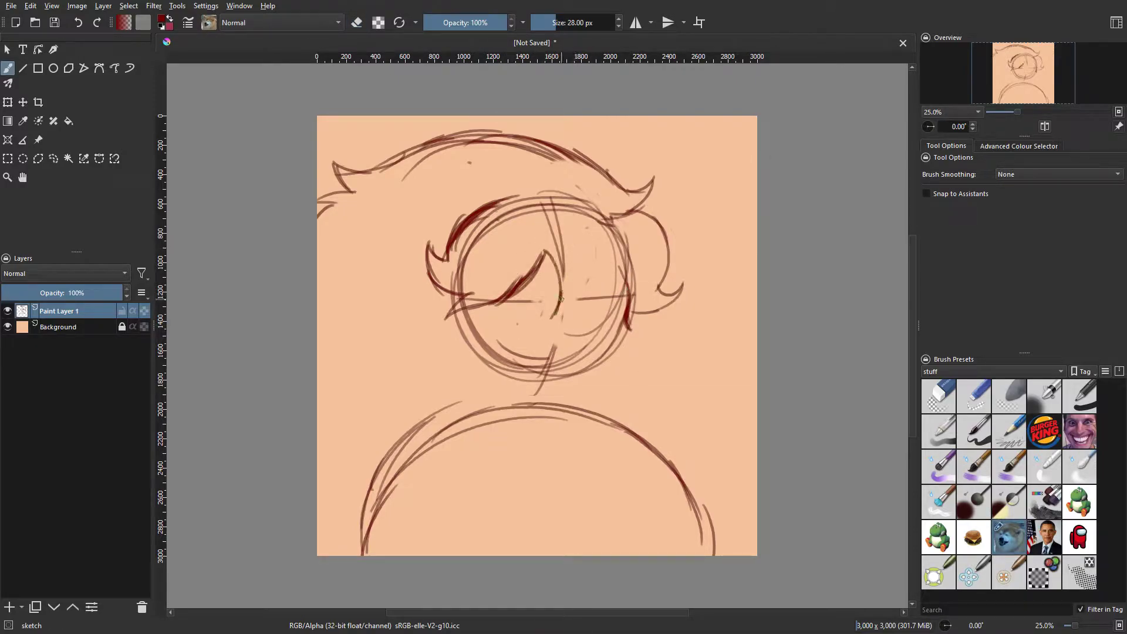
left_click_drag(595, 267, 623, 236)
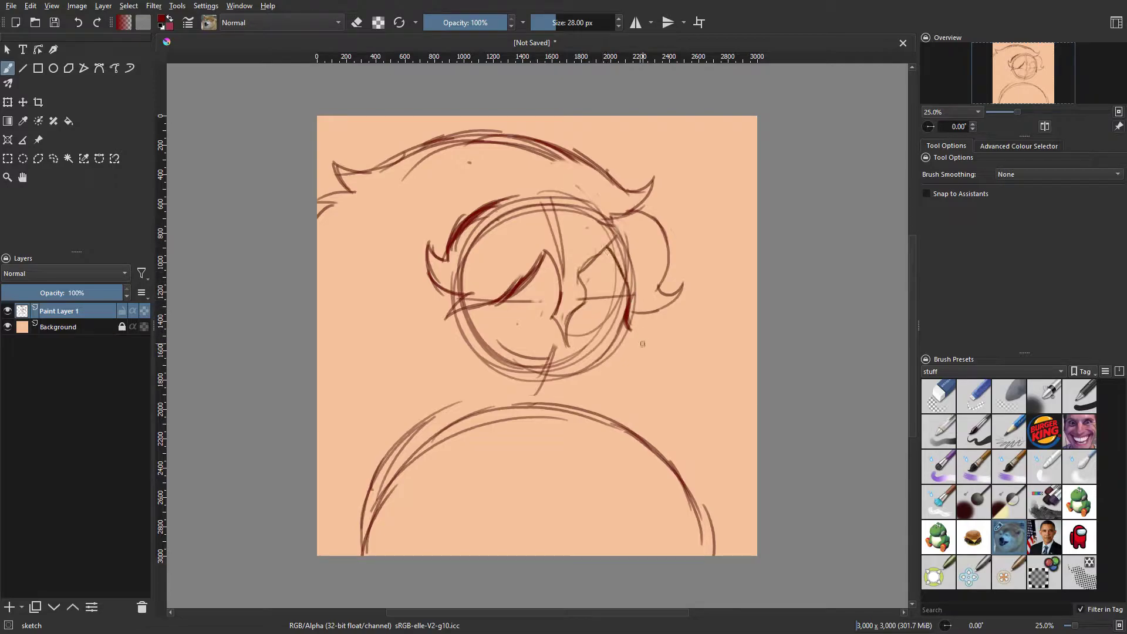
Step: Clean up the face's right edge and sketch the left cheek line ending in a fur tip
key("slash")
mouse_move(632, 328)
left_mouse_down()
mouse_move(615, 252)
mouse_move(620, 323)
left_mouse_up()
key("slash")
left_click_drag(459, 312, 492, 356)
key("ctrl+z")
mouse_move(457, 311)
left_mouse_down()
mouse_move(477, 355)
mouse_move(504, 353)
left_mouse_up()
Step: Sketch pointed mane tufts hanging over the shoulder and the mane's curved left outer edge
mouse_move(503, 354)
left_mouse_down()
mouse_move(471, 376)
mouse_move(503, 354)
mouse_move(537, 465)
left_mouse_up()
key("ctrl+z")
left_click_drag(469, 418, 530, 467)
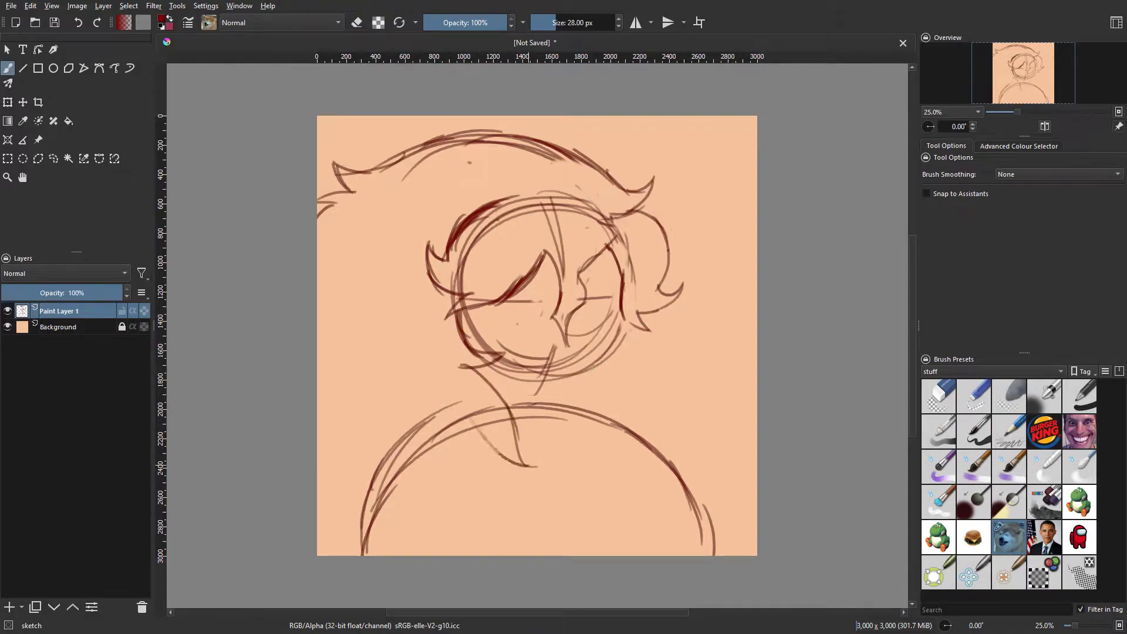
left_click_drag(476, 425, 481, 531)
left_click_drag(415, 468, 481, 532)
left_click_drag(459, 458, 477, 532)
mouse_move(405, 505)
left_mouse_down()
mouse_move(416, 453)
mouse_move(353, 410)
mouse_move(354, 341)
mouse_move(377, 310)
left_mouse_up()
left_click_drag(352, 359, 374, 298)
Step: Erase the lower half of the head's construction circle with the soft eraser
key("slash")
mouse_move(555, 351)
left_mouse_down()
mouse_move(517, 370)
mouse_move(533, 330)
mouse_move(529, 361)
mouse_move(504, 380)
mouse_move(538, 367)
mouse_move(528, 358)
mouse_move(491, 371)
left_mouse_up()
left_click(557, 23)
key("bracketleft")
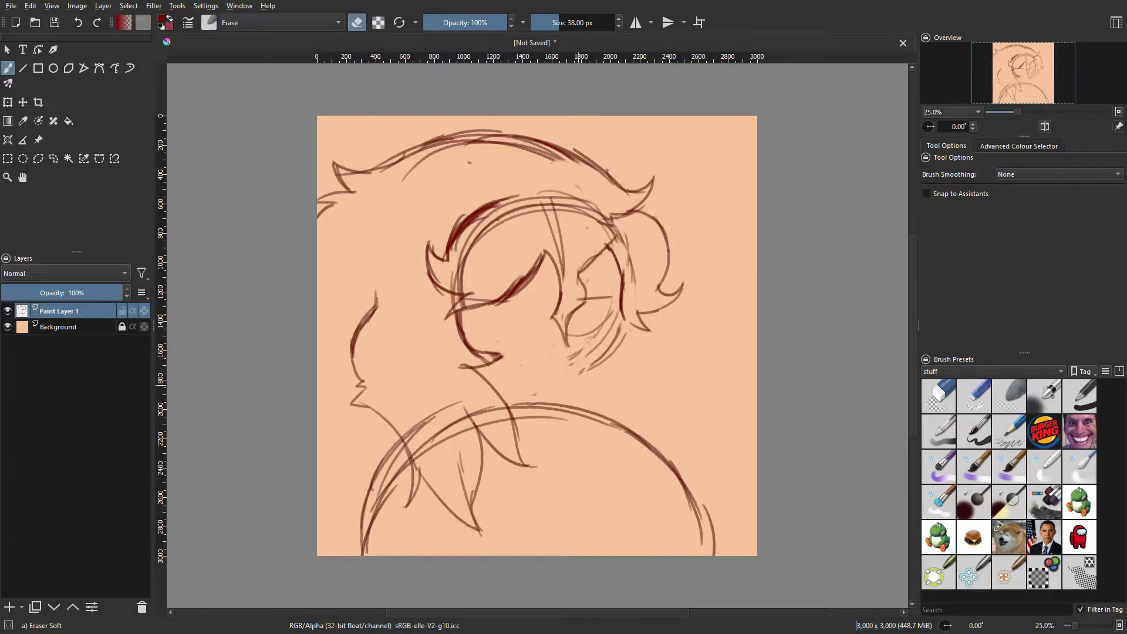
mouse_move(610, 295)
left_mouse_down()
mouse_move(615, 330)
mouse_move(609, 321)
mouse_move(585, 371)
left_mouse_up()
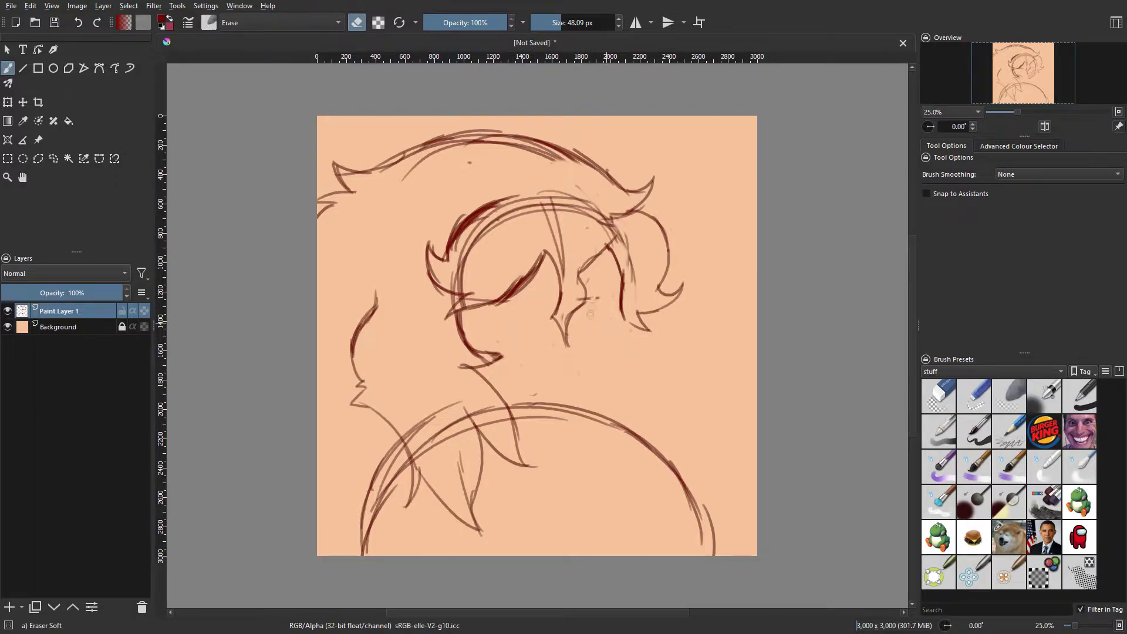
Step: Sketch the muzzle extending right from the face and the mouth line curling up into the cheek
key("slash")
mouse_move(585, 316)
left_mouse_down()
mouse_move(651, 330)
mouse_move(654, 354)
mouse_move(626, 380)
left_mouse_up()
key("ctrl+z")
mouse_move(655, 340)
left_mouse_down()
mouse_move(642, 376)
mouse_move(602, 380)
mouse_move(565, 363)
left_mouse_up()
key("ctrl+z")
key("ctrl+z")
mouse_move(565, 363)
left_mouse_down()
mouse_move(540, 372)
mouse_move(544, 353)
mouse_move(521, 343)
left_mouse_up()
key("ctrl+z")
Step: Sketch a dark nose at the muzzle's tip with a 26 px brush
key("bracketleft")
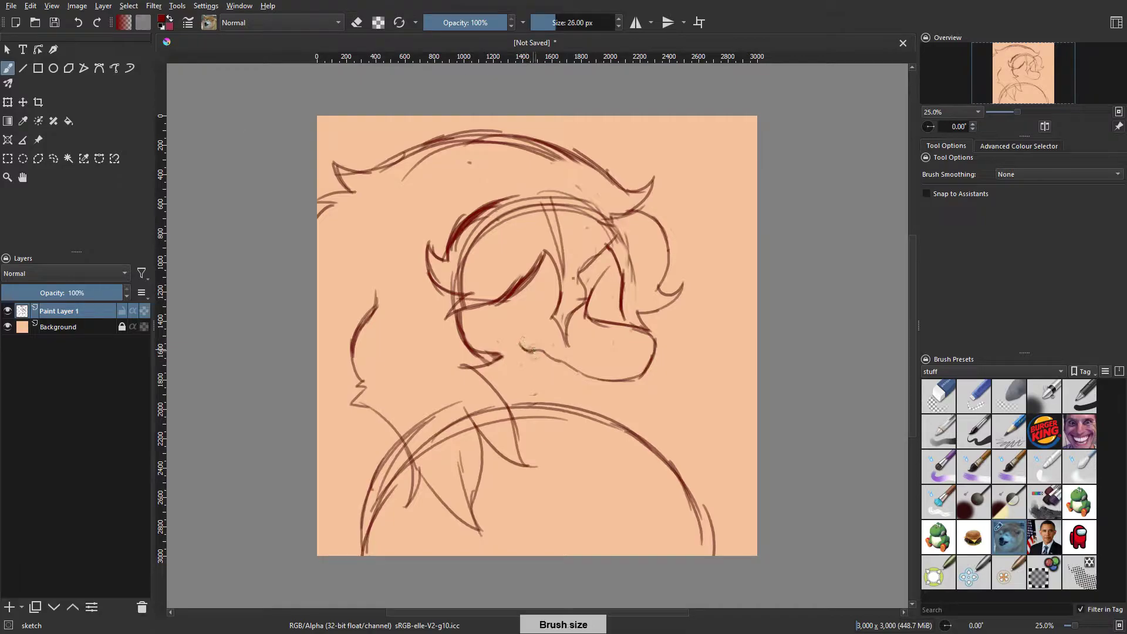
left_click_drag(626, 329, 658, 344)
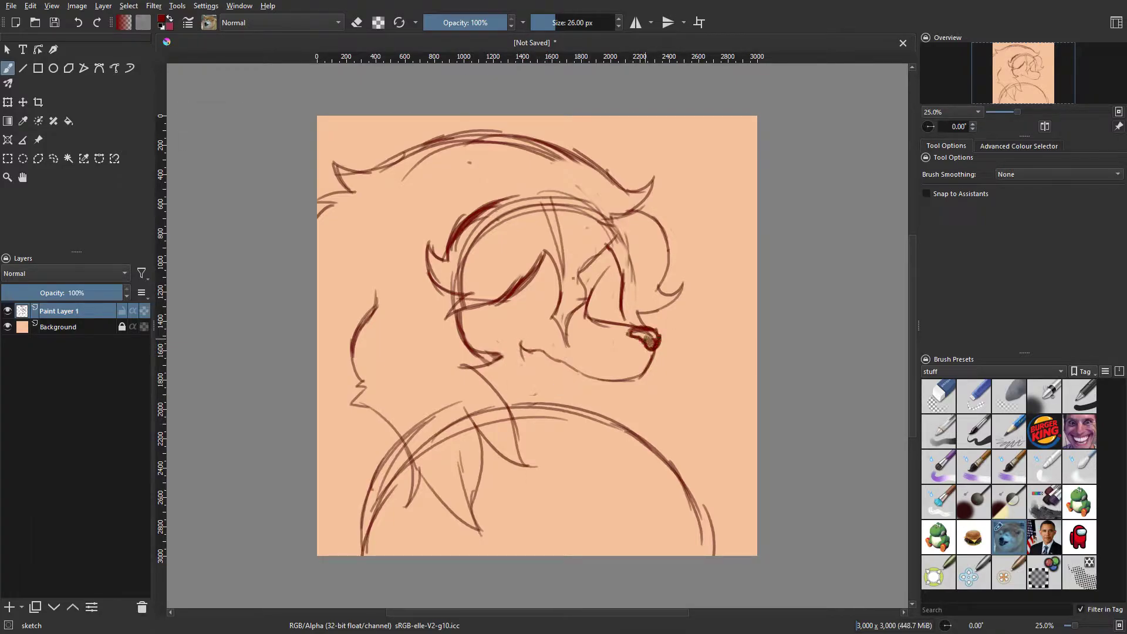
key("m")
key("m")
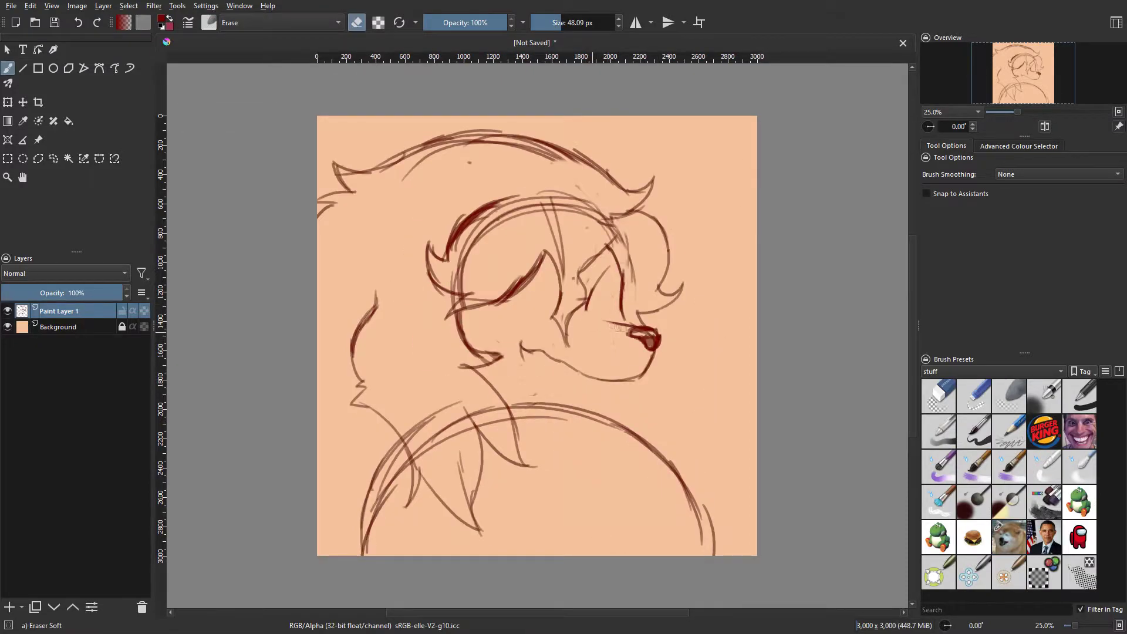
Step: Erase the muzzle's bridge line between the eye area and the nose and try a new one
key("m")
key("m")
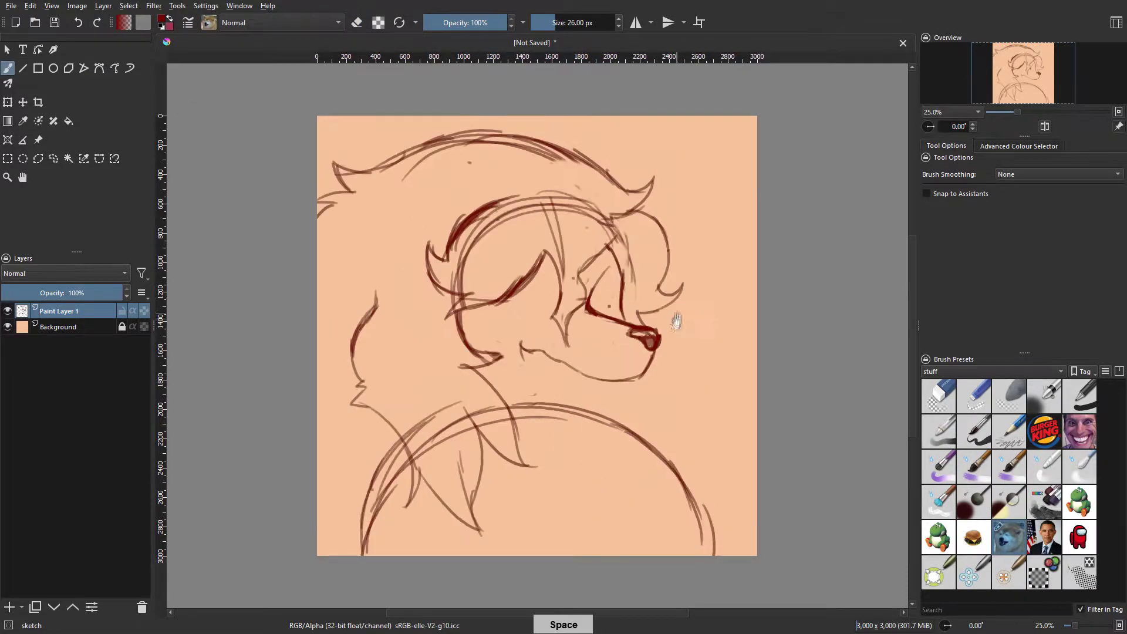
key("e")
key("e")
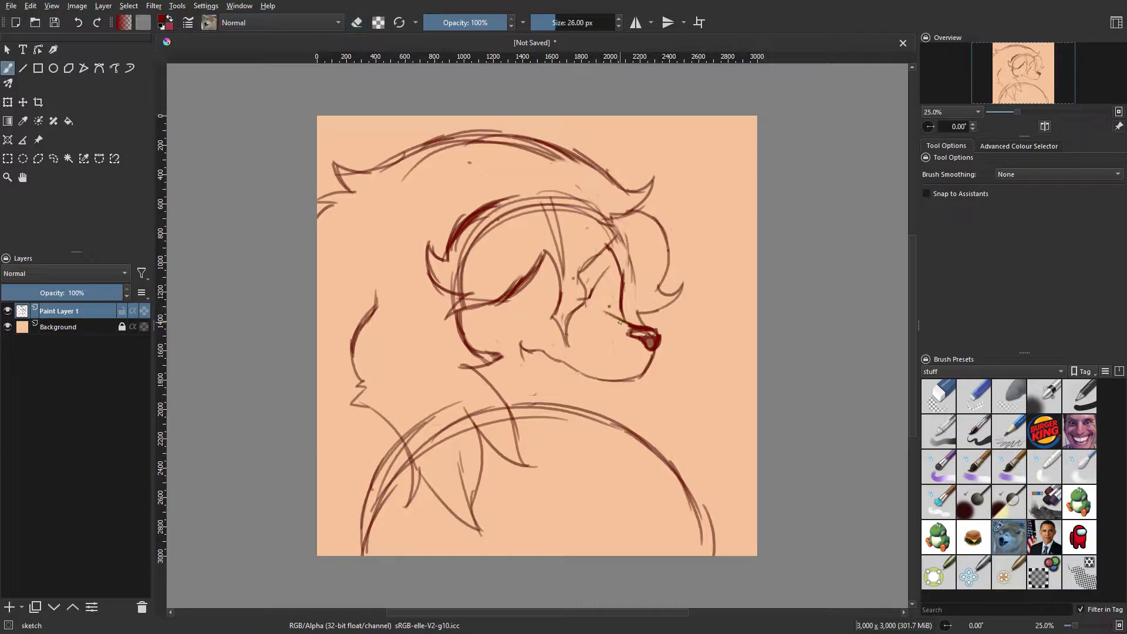
key("m")
key("m")
Step: Redraw the muzzle's bridge curving from the far eye's inner corner to the nose, and start the lower jaw line
key("ctrl+z")
key("ctrl+z")
key("ctrl+z")
key("ctrl+z")
key("ctrl+z")
key("ctrl+z")
key("ctrl+z")
key("ctrl+z")
key("ctrl+z")
key("ctrl+z")
key("ctrl+z")
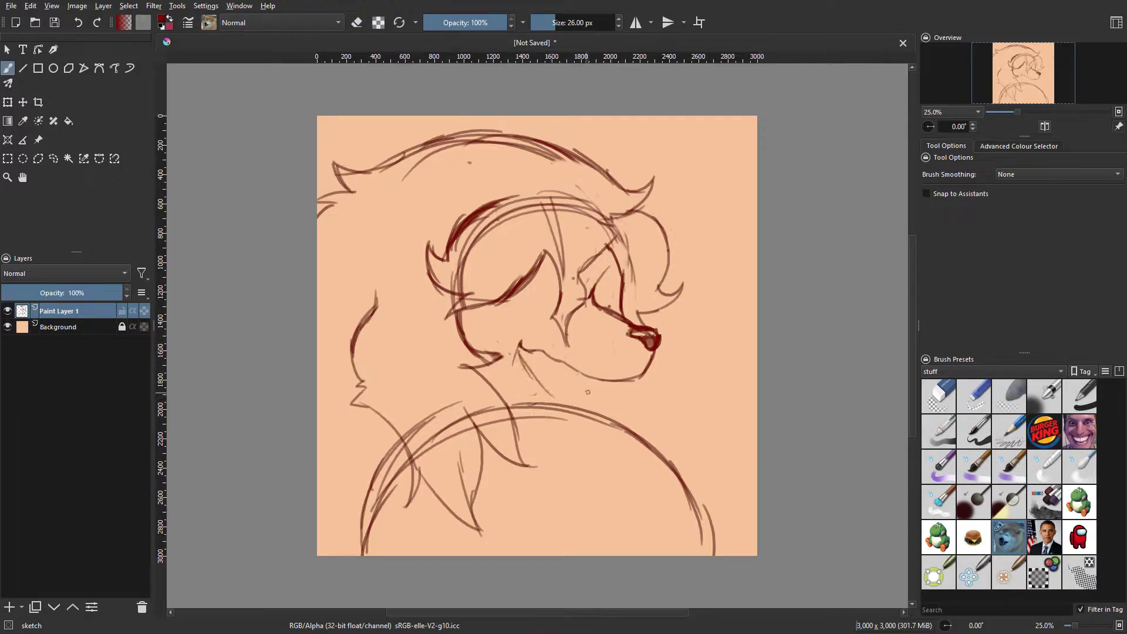
Step: Sketch the near eye's first lid lines and reduce the brush size to 22 px
key("ctrl+z")
key("ctrl+z")
key("ctrl+z")
key("ctrl+z")
key("bracketleft")
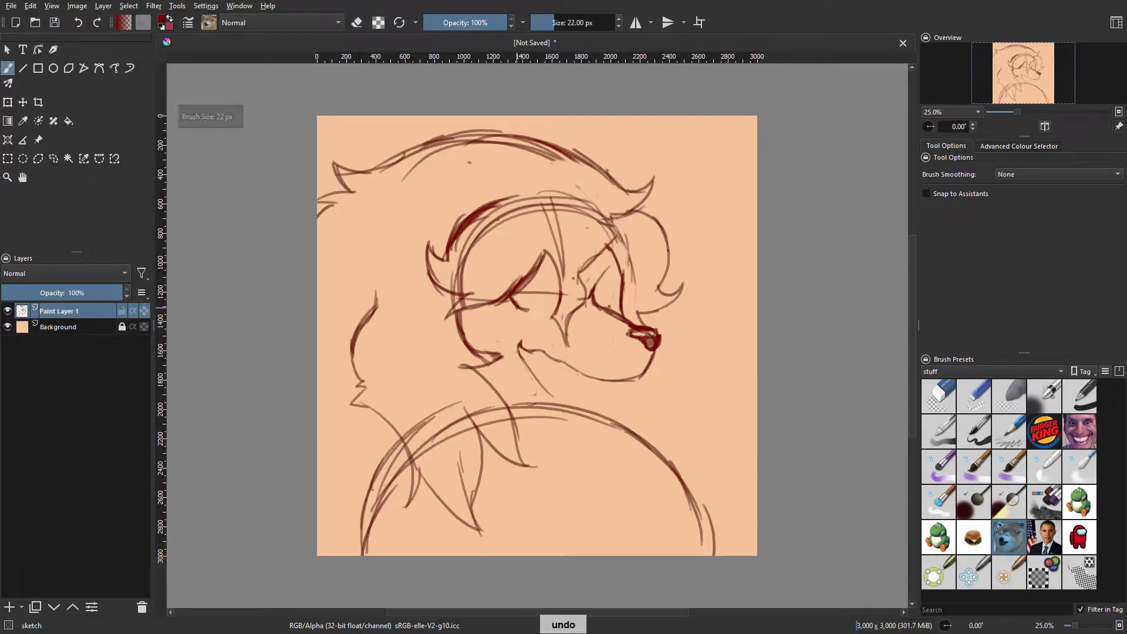
Step: Draw a slanted eyebrow above the near eye and thicken its flat upper eyelid
key("ctrl+z")
mouse_move(528, 289)
left_mouse_down()
mouse_move(545, 277)
mouse_move(557, 287)
mouse_move(564, 262)
left_mouse_up()
key("ctrl+z")
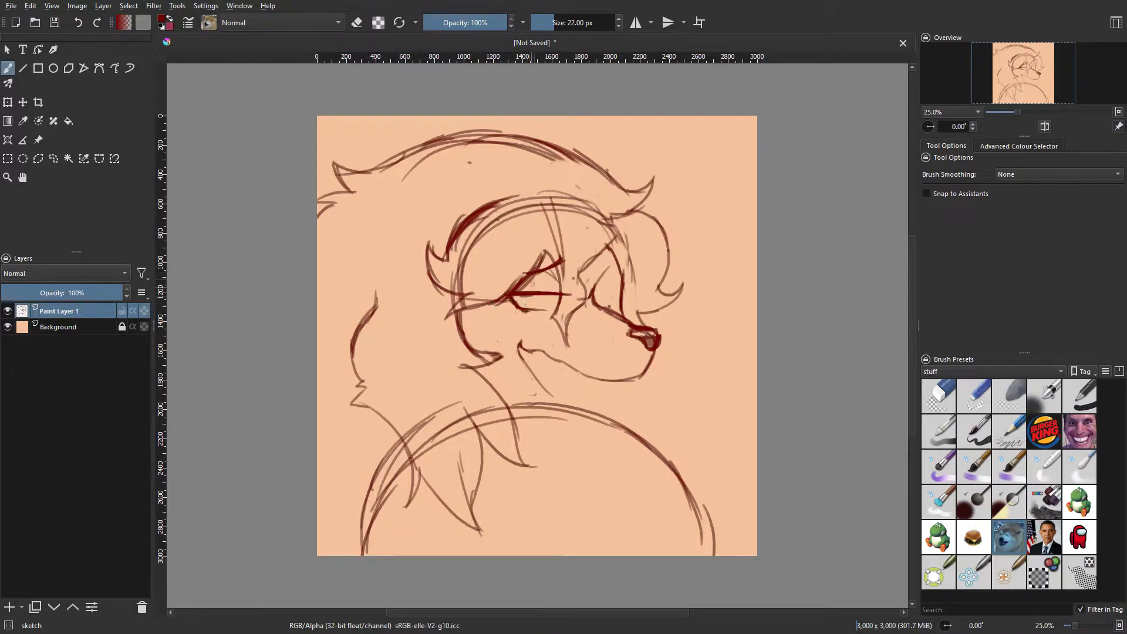
key("m")
left_click_drag(506, 296, 563, 296)
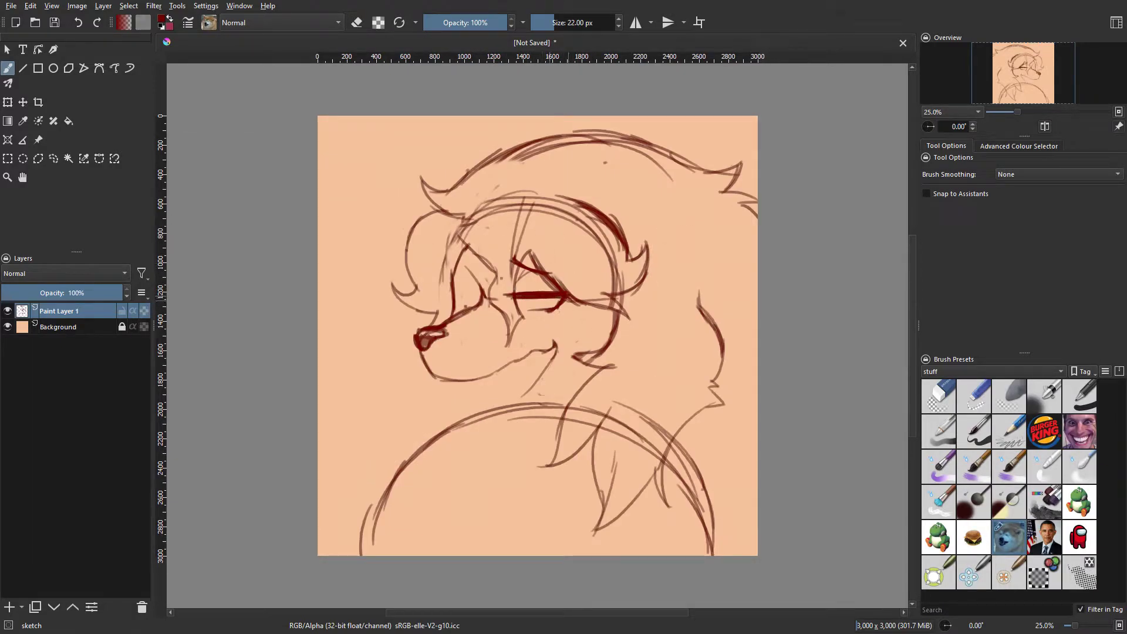
Step: Sketch the open mouth's rounded lower jaw and a short neck line beneath it
key("m")
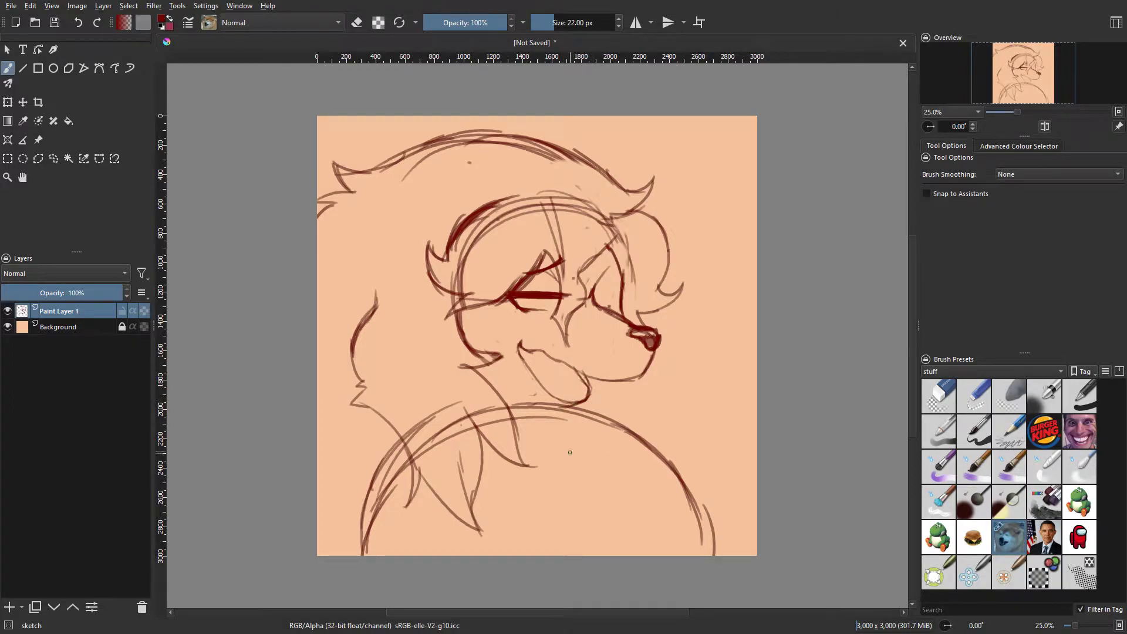
key("space")
key("ctrl+z")
mouse_move(562, 375)
left_mouse_down()
mouse_move(537, 404)
mouse_move(408, 461)
mouse_move(672, 385)
left_mouse_up()
key("space")
Step: Select the head and mane with a freehand outline, move them slightly up and right, and clear the selection
left_click(54, 159)
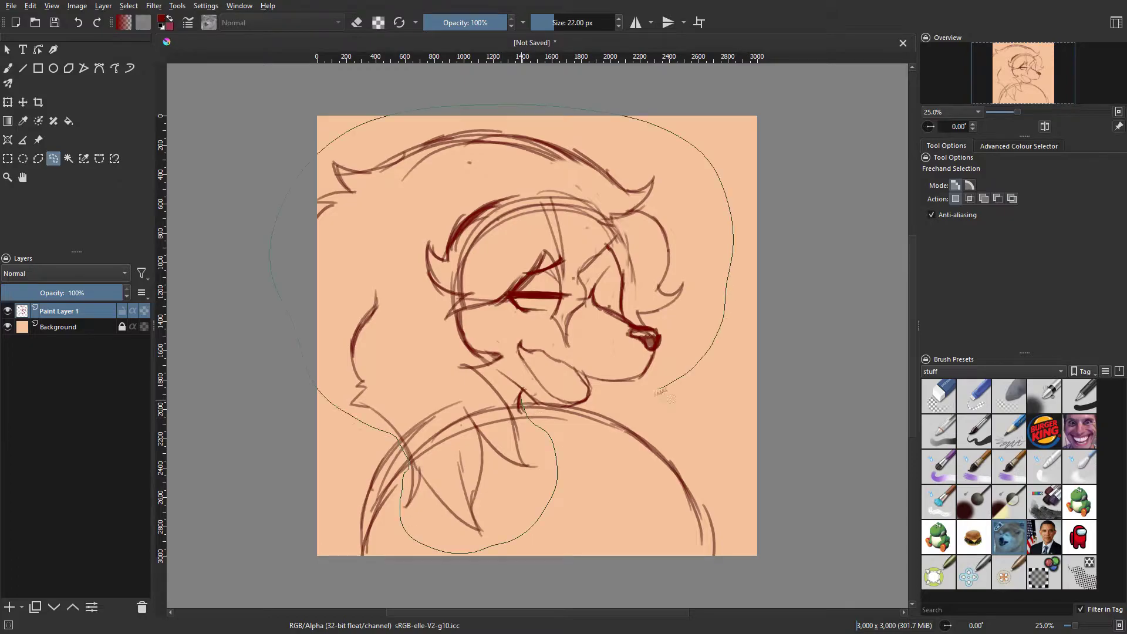
left_click_drag(539, 406, 525, 403)
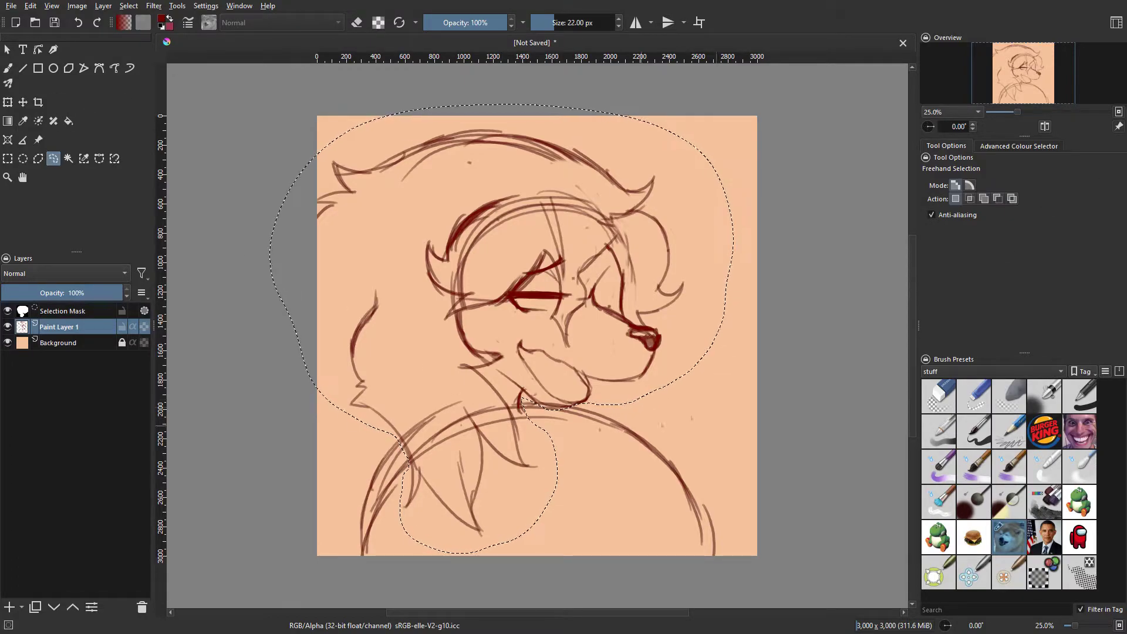
key("t")
left_click_drag(505, 306, 541, 296)
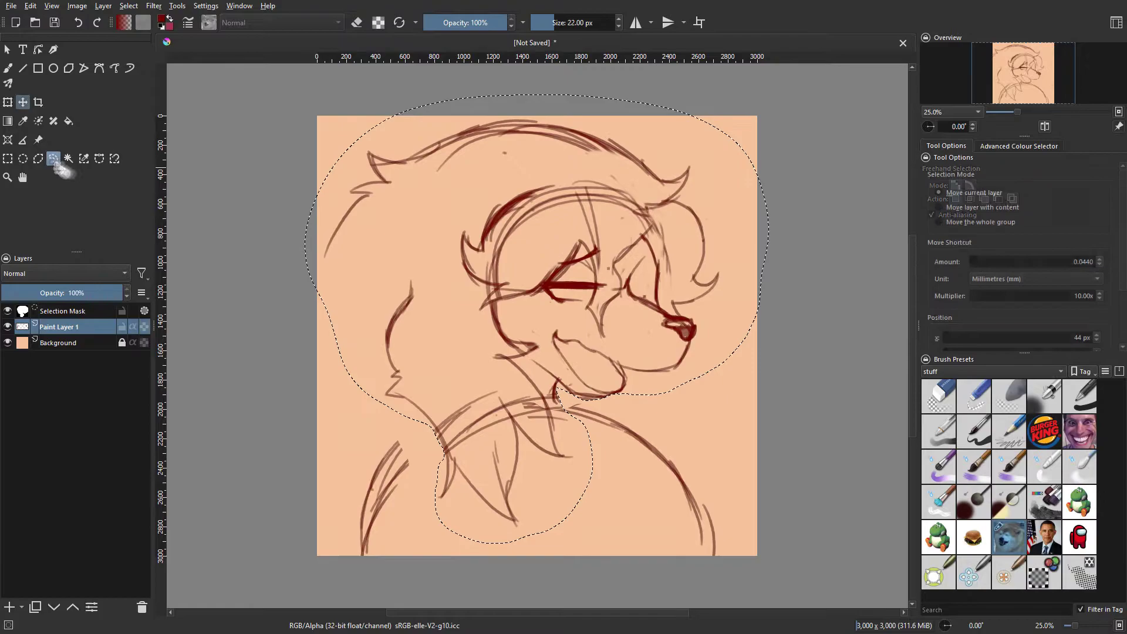
left_click(55, 160)
key("ctrl+shift+a")
Step: Sketch the fluffy chest fur below the jaw with pointed tufts
key("b")
mouse_move(635, 369)
left_mouse_down()
mouse_move(688, 386)
mouse_move(646, 429)
mouse_move(653, 504)
mouse_move(640, 478)
mouse_move(633, 533)
left_mouse_up()
mouse_move(633, 523)
left_mouse_down()
mouse_move(636, 555)
mouse_move(587, 455)
mouse_move(657, 464)
left_mouse_up()
Step: Erase the body circle's lines that cross the neck and chest fur
key("slash")
key("e")
key("e")
key("e")
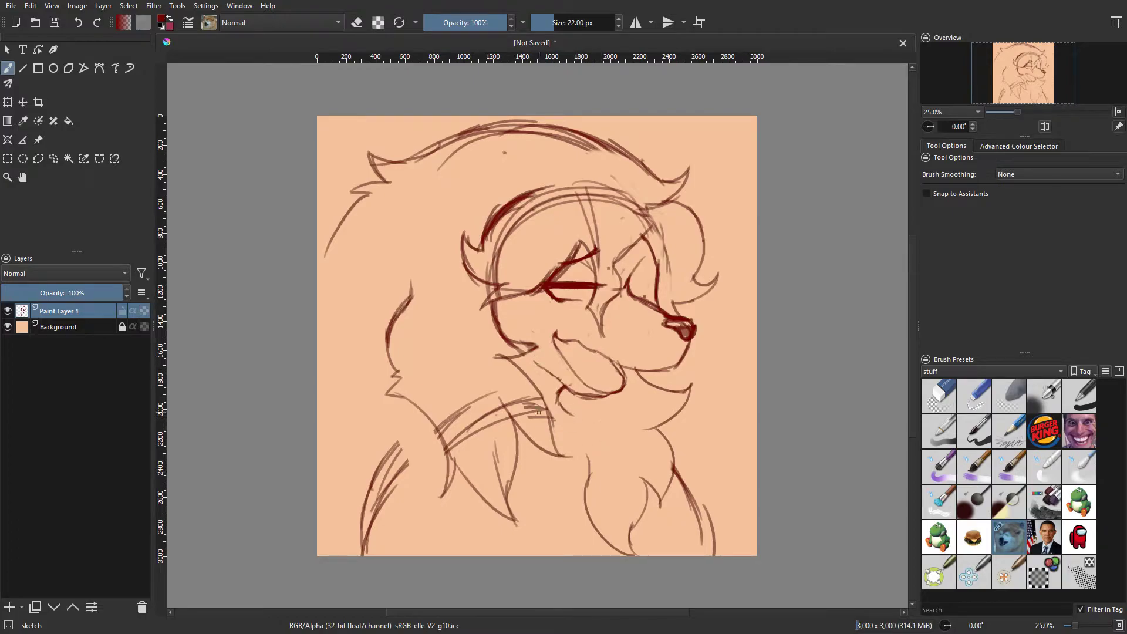
key("m")
key("m")
Step: Draw the far eye's thick upper eyelid and refine the near eye's lid line
key("ctrl+z")
left_click_drag(626, 281, 658, 289)
mouse_move(574, 282)
left_mouse_down()
mouse_move(595, 281)
mouse_move(549, 288)
left_mouse_up()
key("slash")
key("bracketleft")
key("slash")
key("ctrl+z")
left_click_drag(628, 282, 657, 297)
Step: Sketch the half-covered irises beneath the upper eyelids of both eyes
key("ctrl+z")
key("ctrl+z")
key("ctrl+z")
key("ctrl+z")
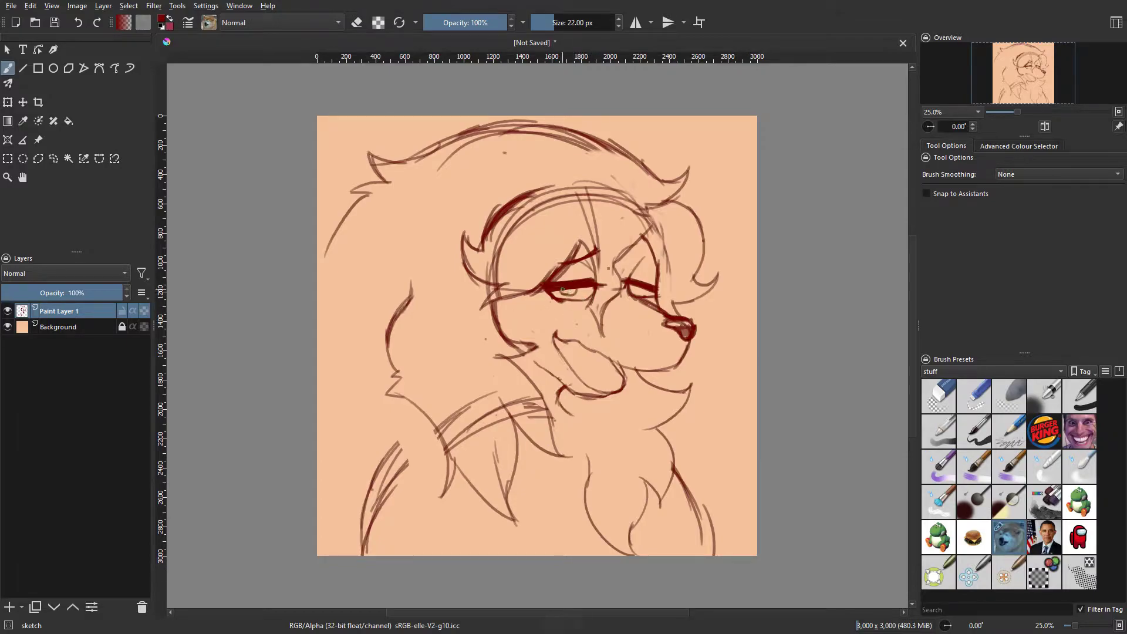
key("ctrl+z")
key("ctrl+z")
key("ctrl+z")
key("ctrl+z")
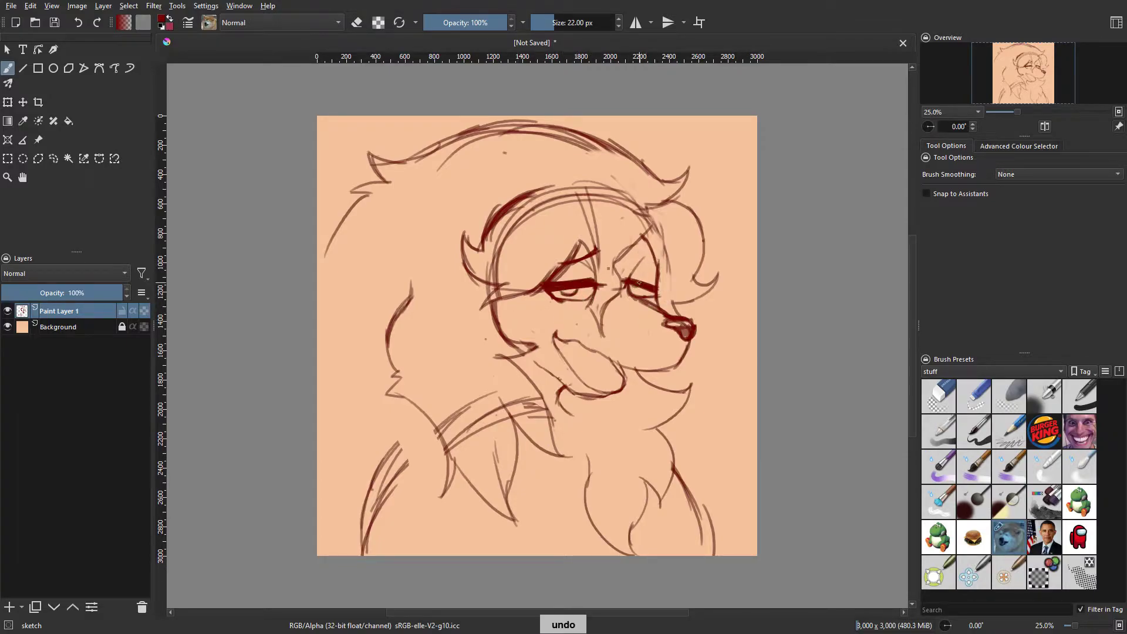
Step: In mirrored view, add an eyelash flick to the far eye's outer corner with an 18 px brush
key("m")
key("ctrl+z")
key("ctrl+z")
key("bracketleft")
key("bracketleft")
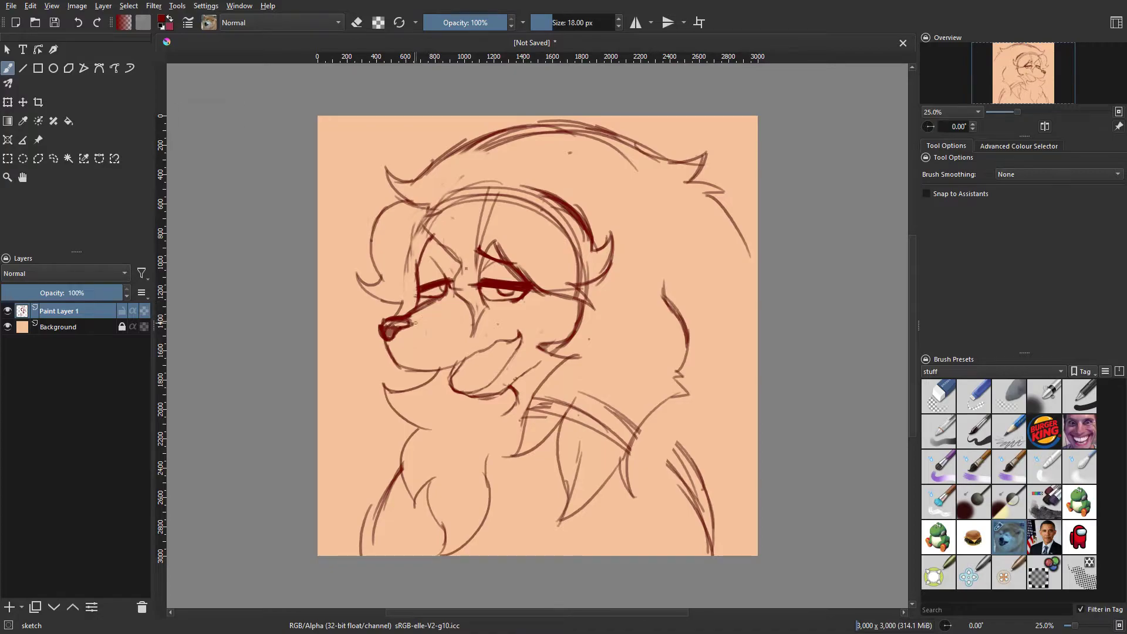
key("ctrl+z")
key("ctrl+z")
left_click_drag(421, 291, 409, 284)
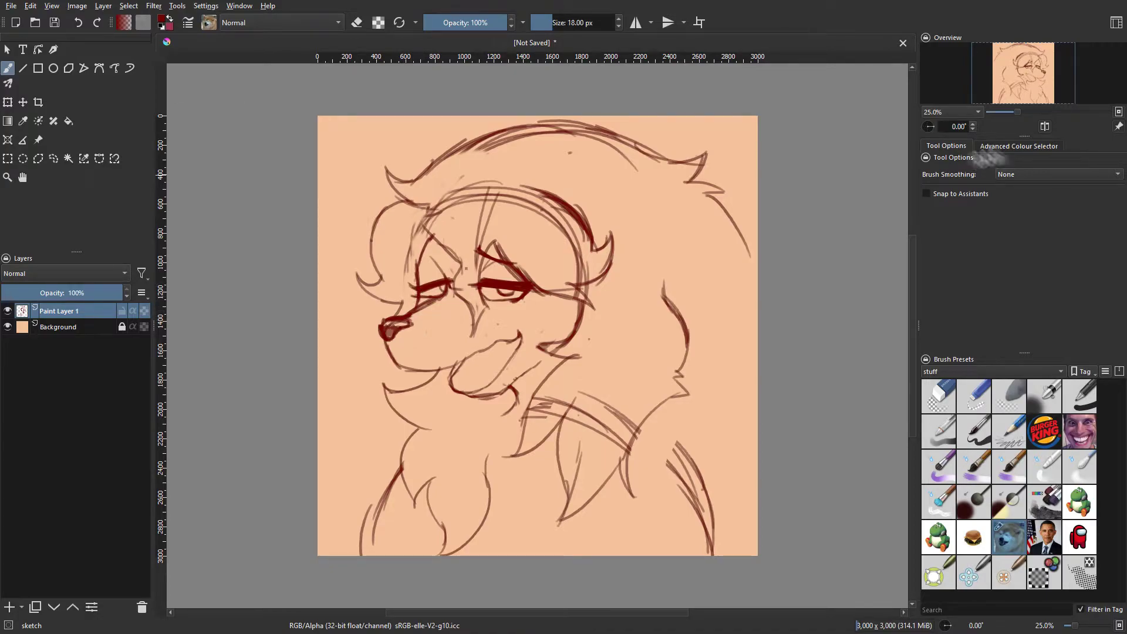
key("m")
Step: Erase the forehead's centre guideline and the eyebrow above the near eye with a 32 px eraser
key("e")
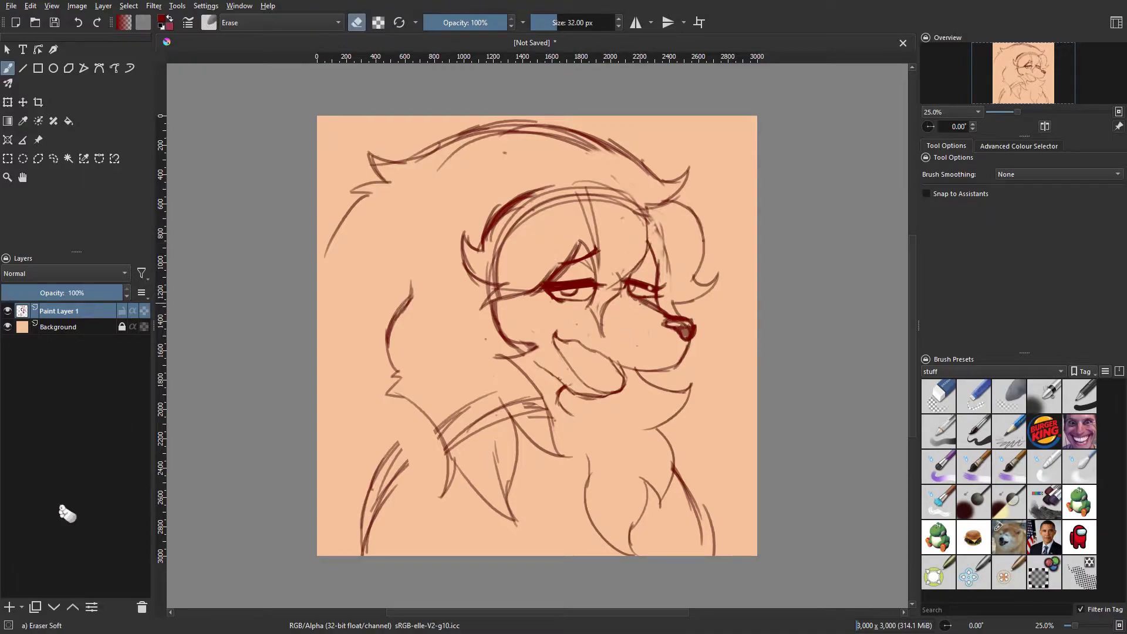
key("e")
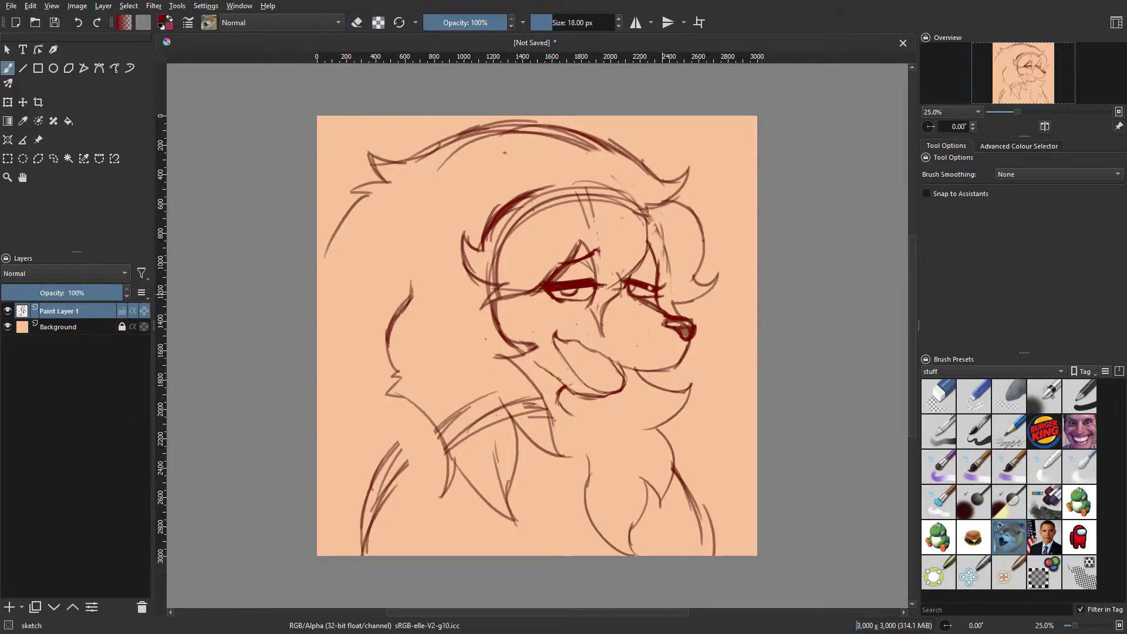
key("e")
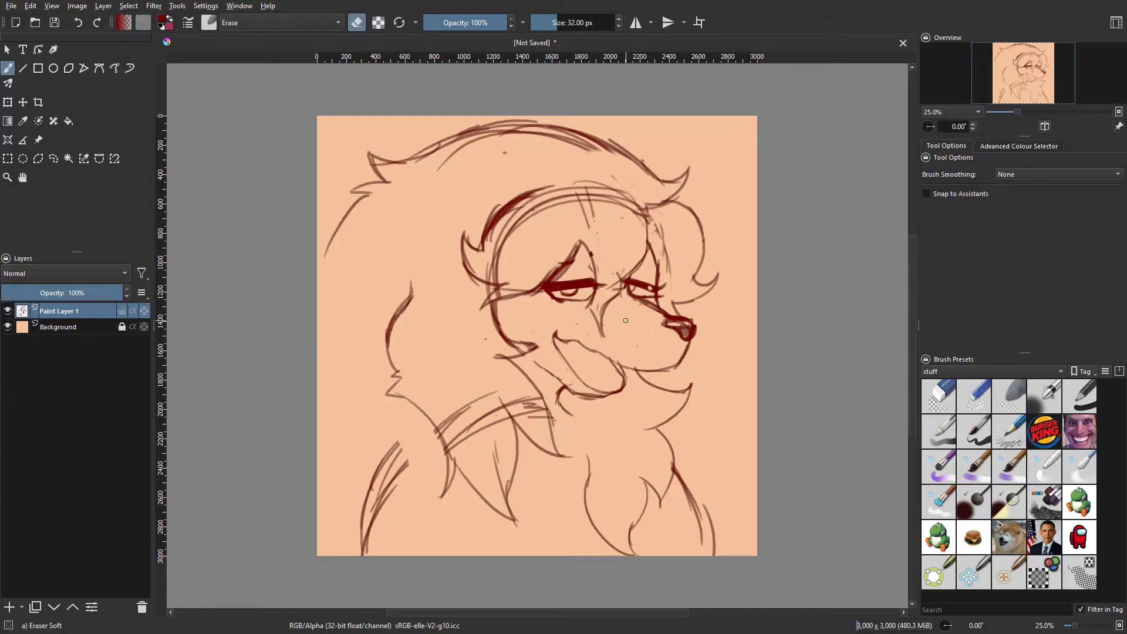
Step: Redraw both eyebrows with worried upward slants toward the middle of the forehead
key("e")
key("ctrl+z")
key("ctrl+z")
key("ctrl+z")
key("ctrl+z")
left_click_drag(628, 251, 654, 263)
left_click_drag(626, 239, 658, 263)
key("ctrl+z")
left_click_drag(627, 237, 631, 245)
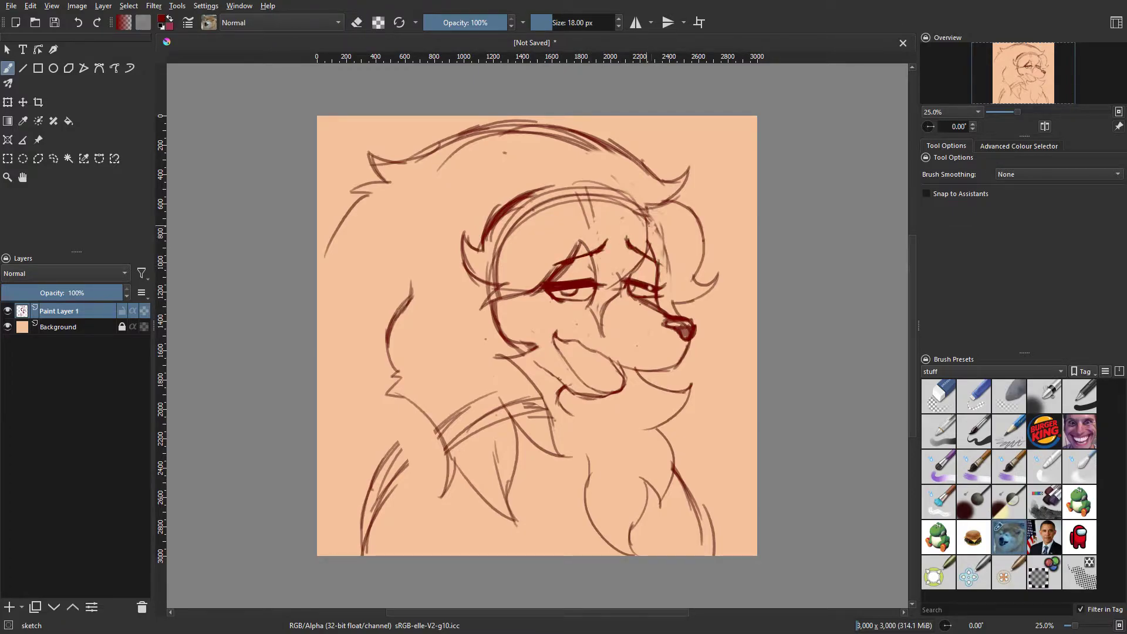
Step: Extend the near eye's upper lid into an eyelash at its outer corner
key("ctrl+z")
left_click_drag(533, 280, 546, 289)
key("ctrl+z")
Step: Erase the body circle's right shoulder arc and, with the eraser enlarged to 66.73 px, the head circle's upper guidelines
key("e")
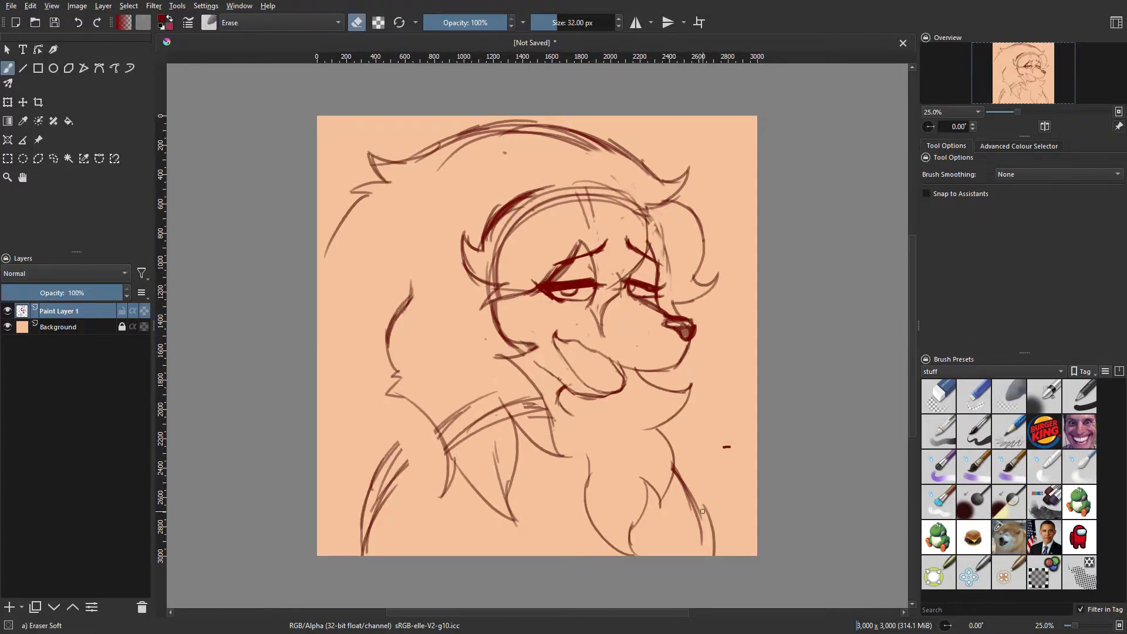
left_click_drag(696, 495, 712, 550)
key("slash")
key("slash")
left_click_drag(558, 22, 565, 22)
mouse_move(496, 274)
left_mouse_down()
mouse_move(581, 197)
mouse_move(604, 209)
left_mouse_up()
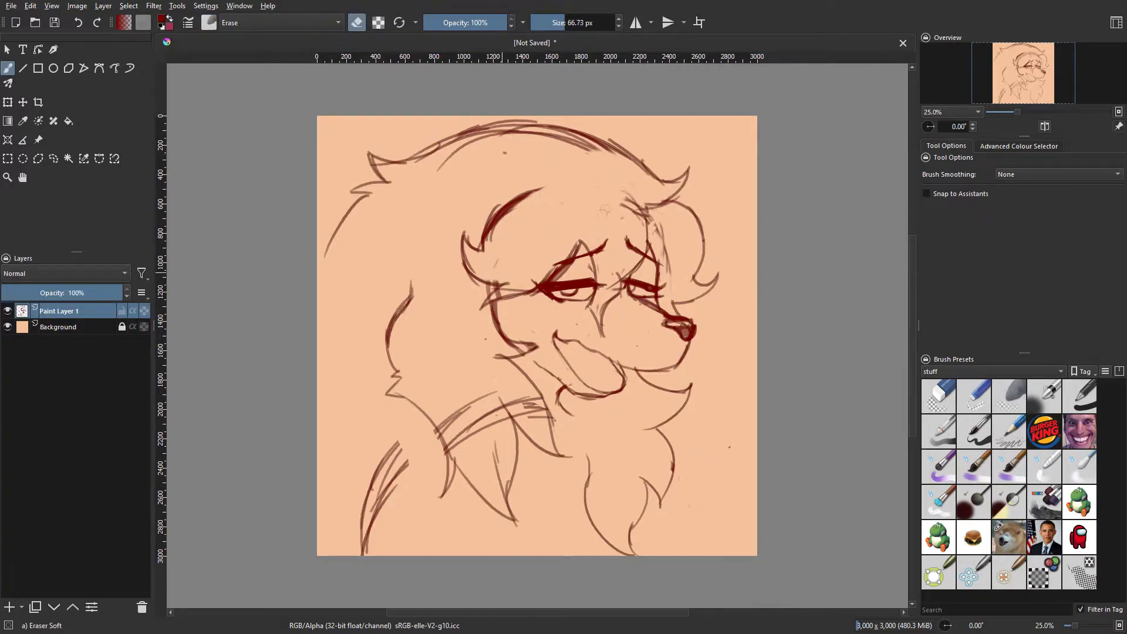
Step: Sketch the snout's inner bridge line running from between the eyes down to the nose, working in the mirrored view
key("e")
key("m")
left_click_drag(414, 327, 467, 302)
key("m")
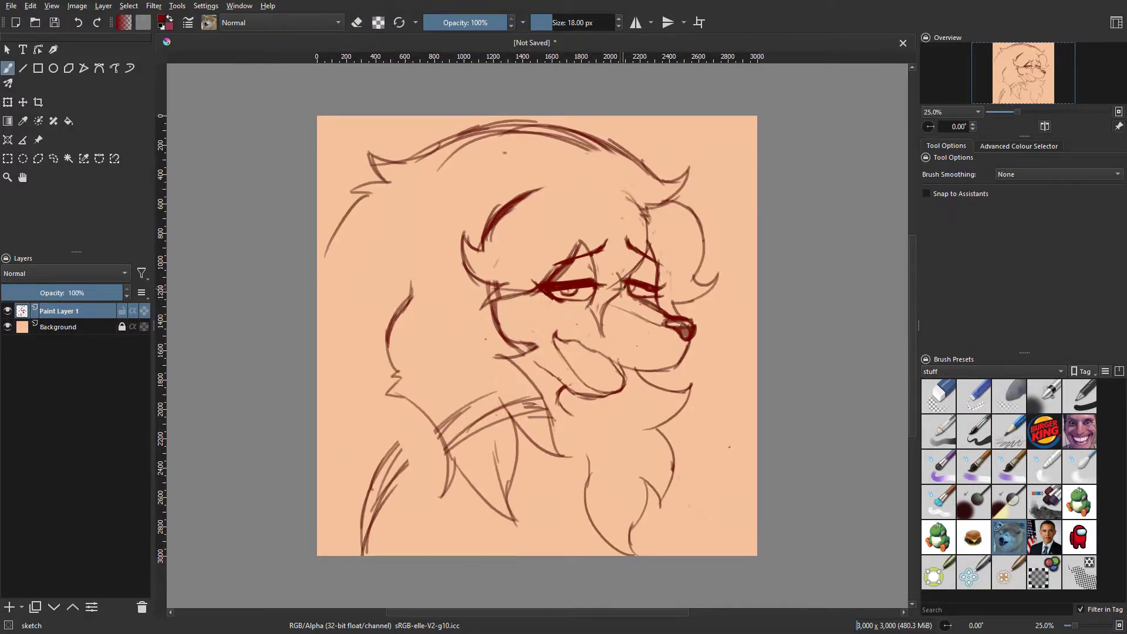
Step: Arch the near eye's upper lid higher and trim the area beneath it with a 13 px soft eraser
key("ctrl+z")
left_click_drag(555, 281, 589, 277)
key("slash")
key("space")
key("space")
key("bracketleft")
key("bracketleft")
key("bracketleft")
key("bracketleft")
key("bracketleft")
left_click_drag(589, 289, 553, 290)
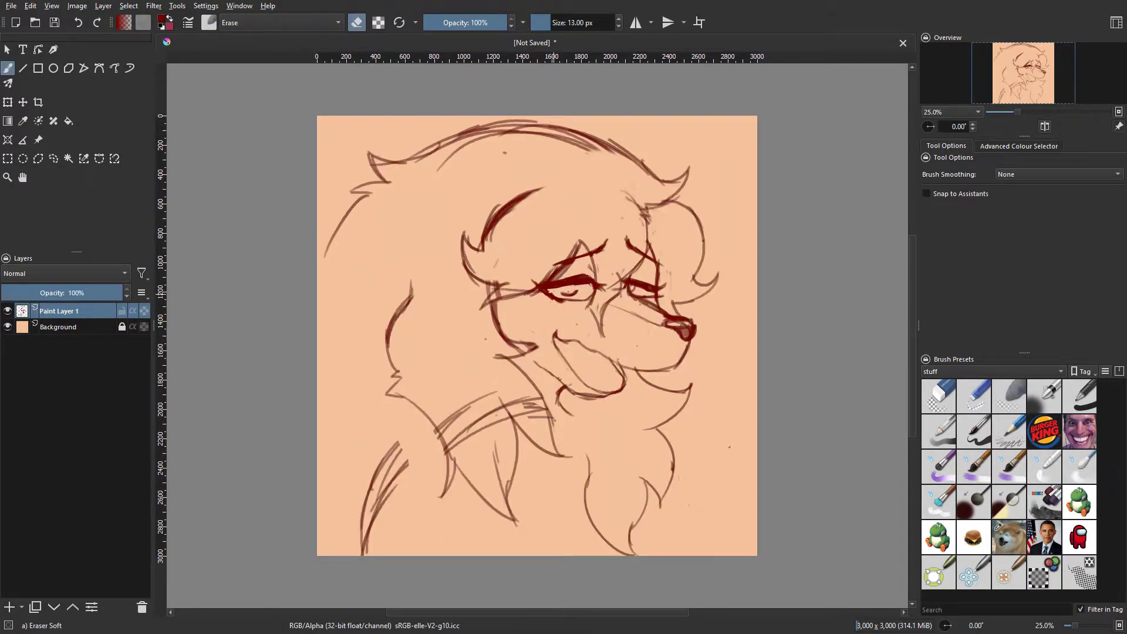
Step: Draw the iris and pupil in both eyes with the 18 px sketch brush and clean the far eye with a 15 px eraser
left_click(1009, 537)
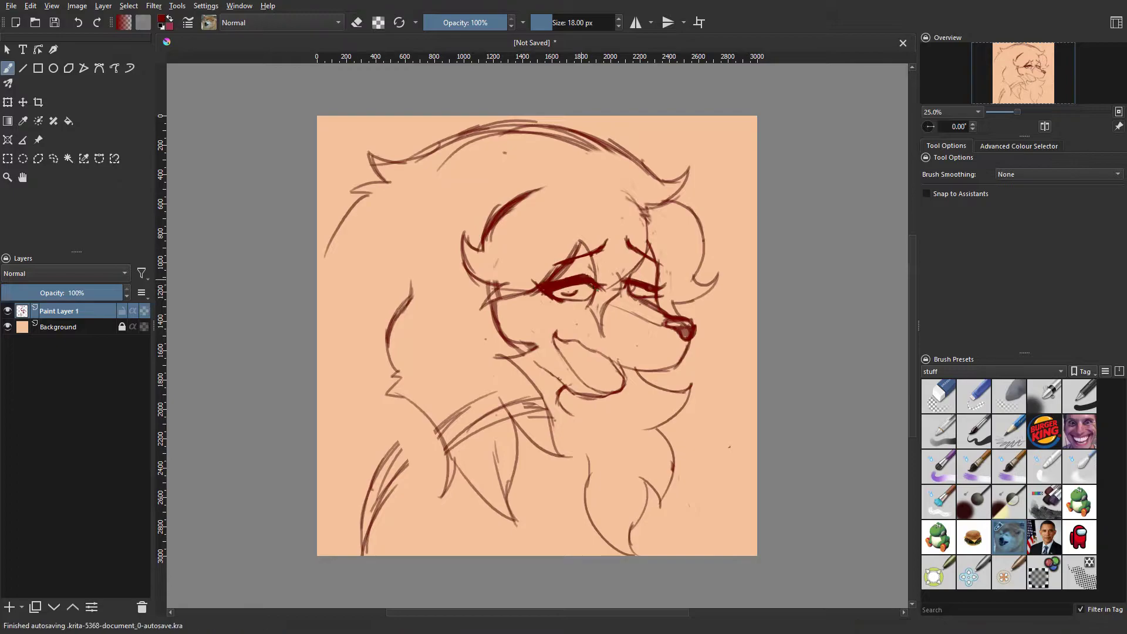
key("e")
key("e")
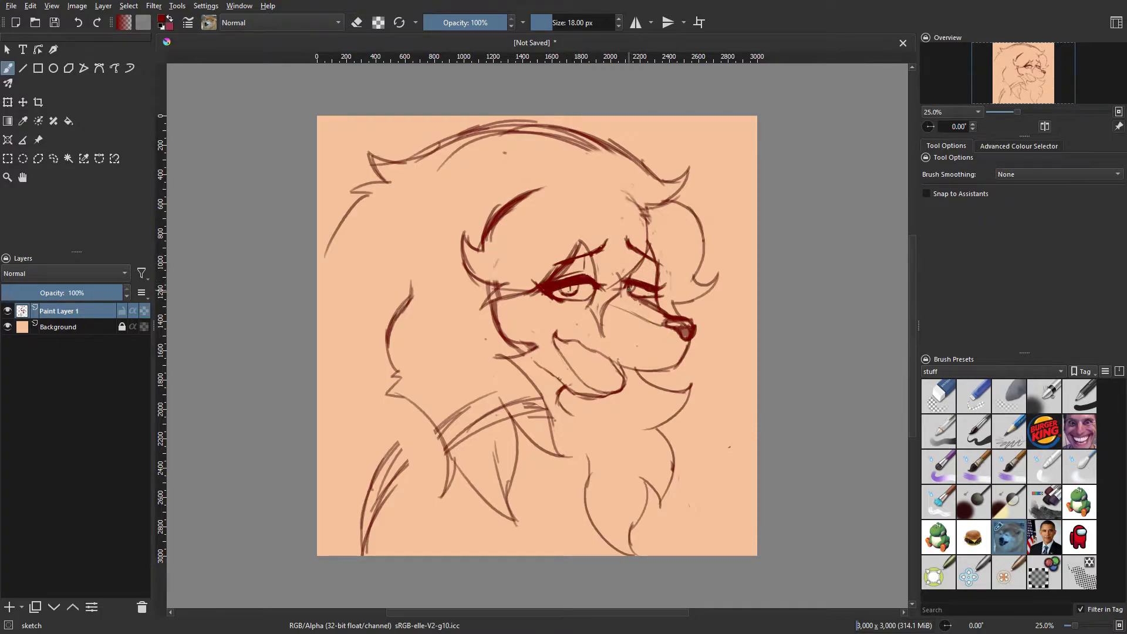
key("space")
key("space")
key("/")
left_click_drag(633, 286, 647, 289)
key("[")
key("/")
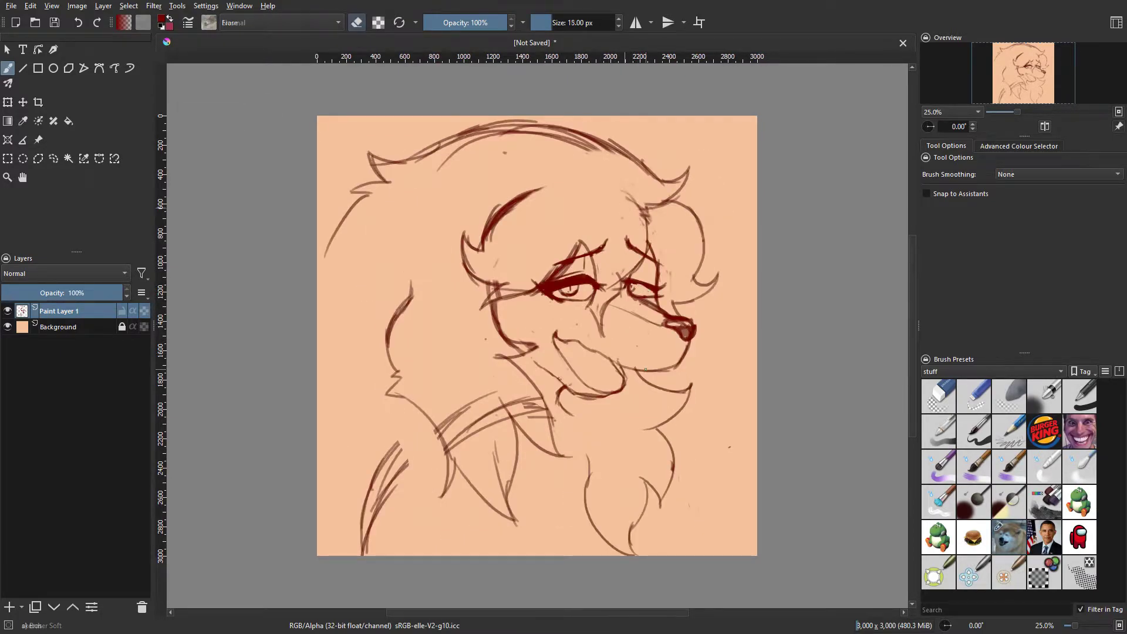
Step: Add the tongue's inner lines inside the open mouth
key("e")
key("ctrl+z")
key("m")
key("m")
key("ctrl+z")
mouse_move(587, 360)
left_mouse_down()
mouse_move(603, 392)
mouse_move(613, 382)
mouse_move(604, 393)
mouse_move(618, 377)
left_mouse_up()
key("ctrl+z")
key("space")
key("space")
key("ctrl+z")
key("ctrl+z")
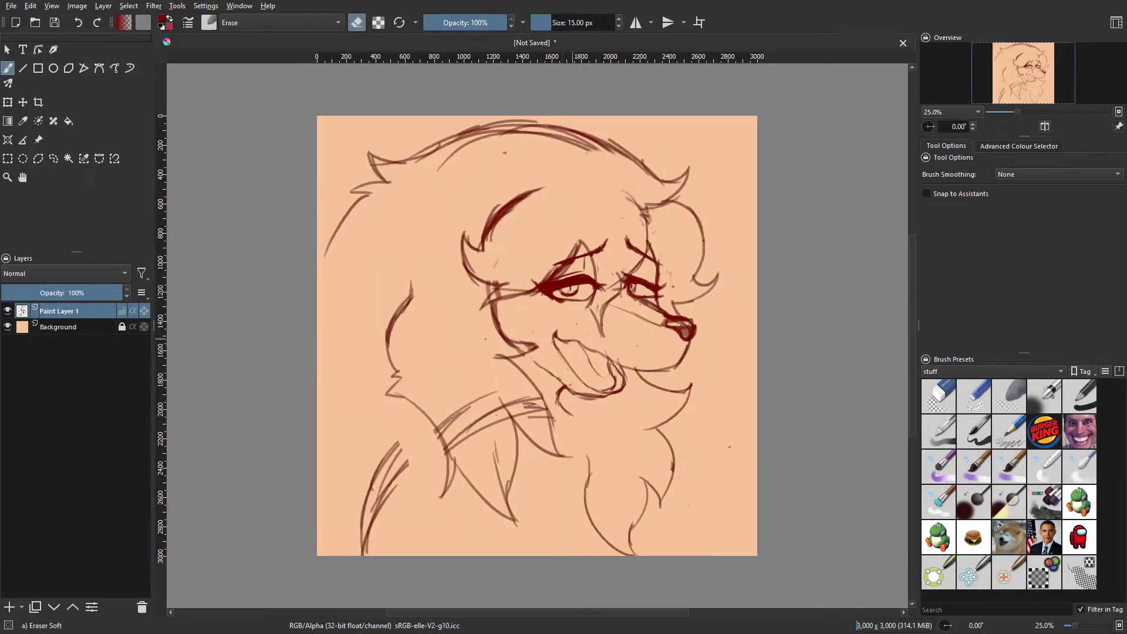
Step: Darken the lower jaw line and extend it back toward the cheek
key("e")
key("slash")
mouse_move(584, 394)
left_mouse_down()
mouse_move(537, 375)
mouse_move(561, 353)
mouse_move(519, 400)
left_mouse_up()
key("space")
key("ctrl+z")
key("m")
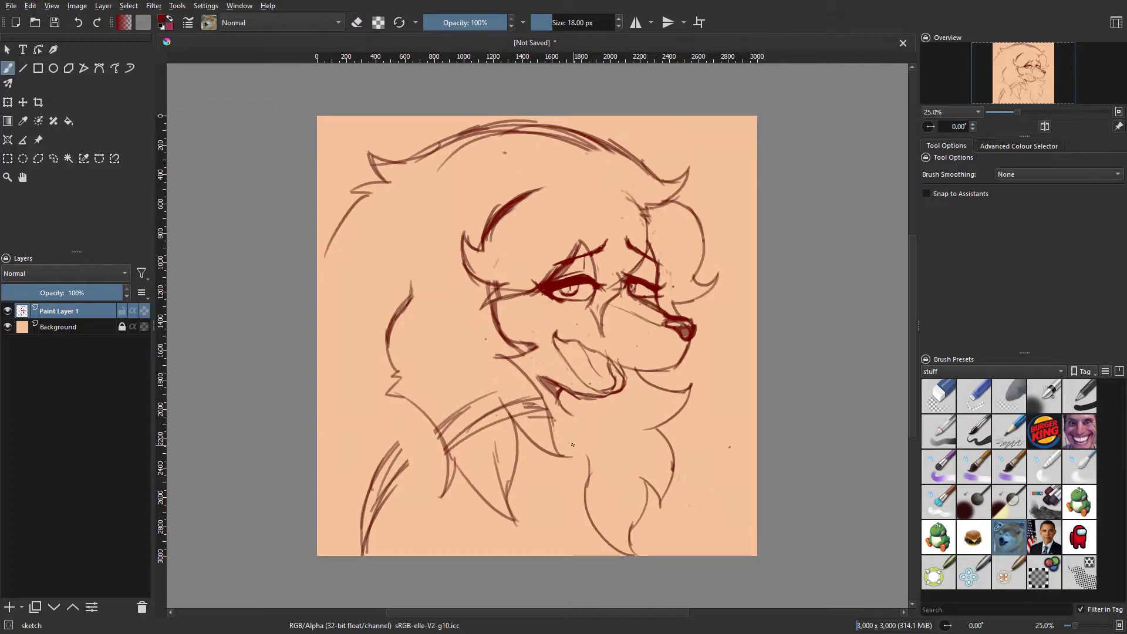
Step: Erase the slanted guideline running from the cheek past the near eye up to the eyebrow
key("e")
mouse_move(508, 297)
left_mouse_down()
mouse_move(539, 291)
mouse_move(581, 245)
left_mouse_up()
key("slash")
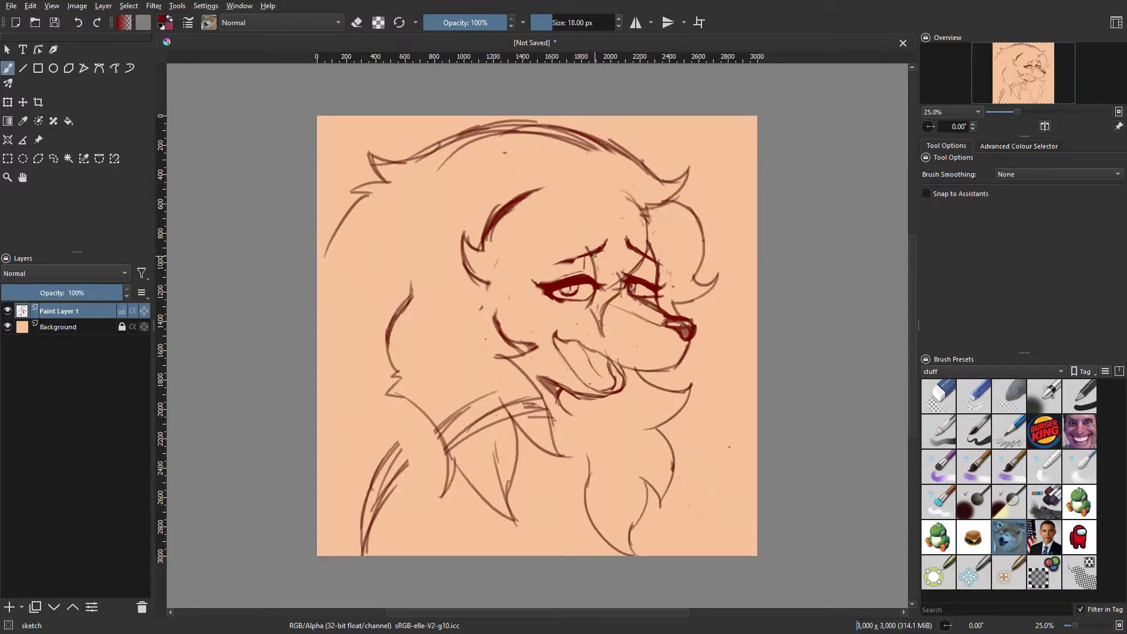
Step: Redraw the hair tuft beside the near eye as a larger curved lock from the forehead, erasing the old dark strands and stray marks
mouse_move(587, 242)
left_mouse_down()
mouse_move(545, 241)
mouse_move(532, 264)
mouse_move(495, 263)
left_mouse_up()
key("ctrl+z")
left_click_drag(558, 238, 479, 276)
key("slash")
mouse_move(465, 235)
left_mouse_down()
mouse_move(482, 258)
mouse_move(541, 188)
left_mouse_up()
key("slash")
mouse_move(500, 278)
left_mouse_down()
mouse_move(453, 291)
mouse_move(473, 273)
left_mouse_up()
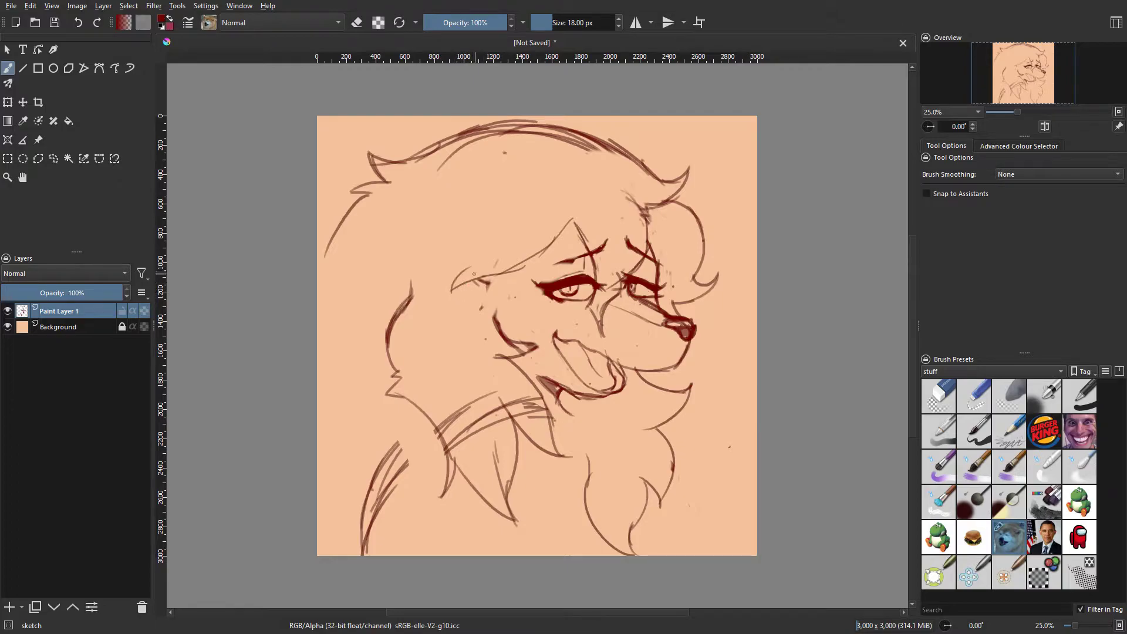
left_click_drag(464, 202, 531, 169)
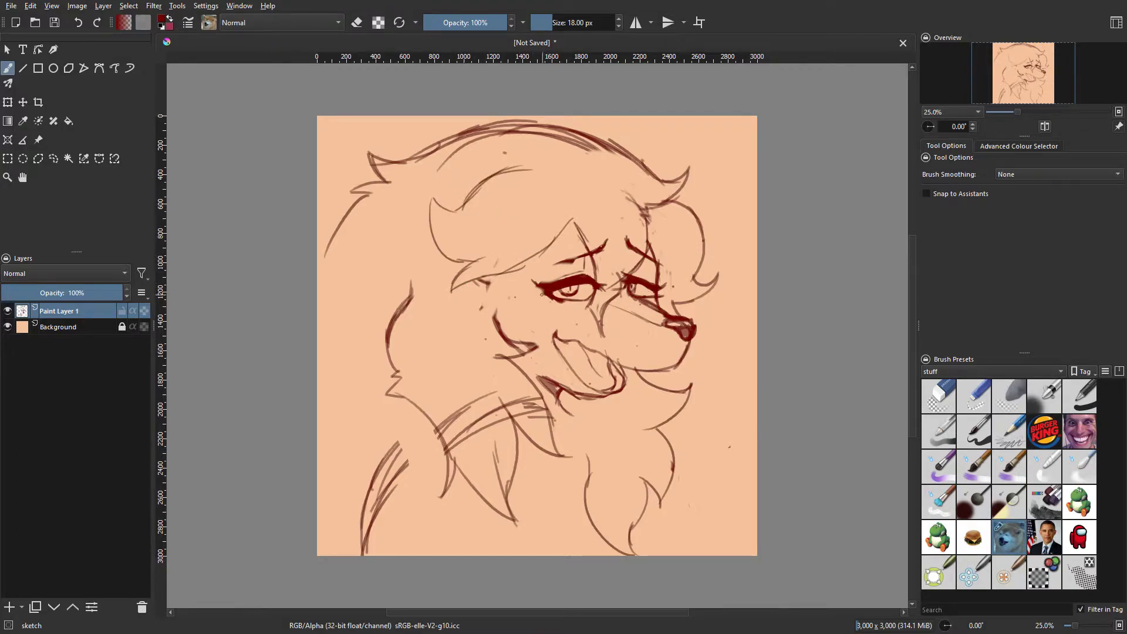
key("slash")
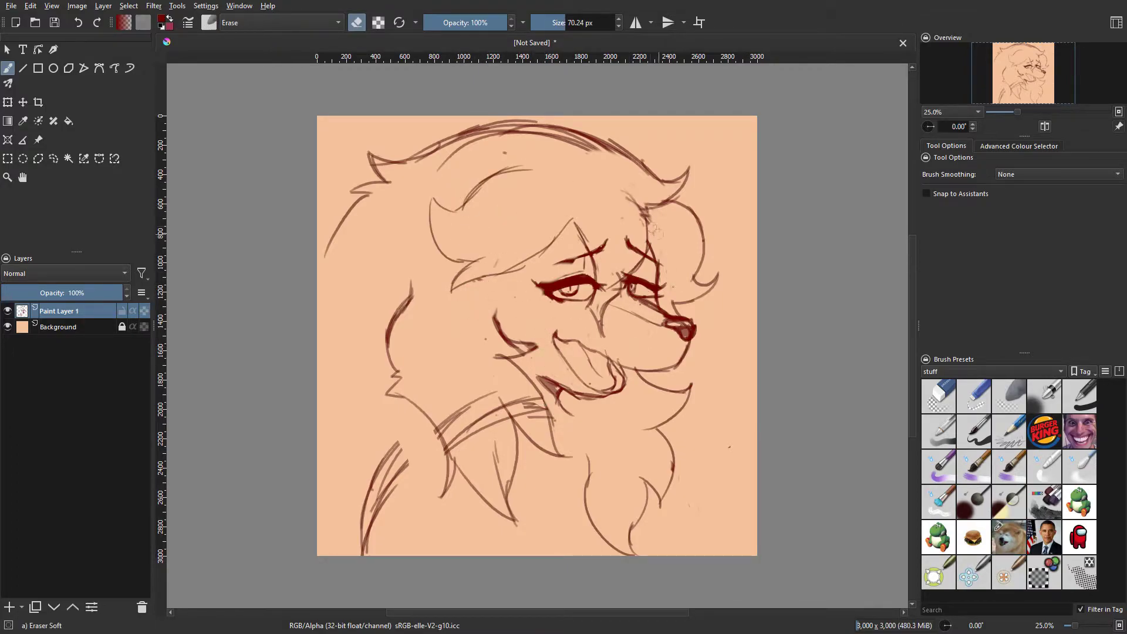
key("slash")
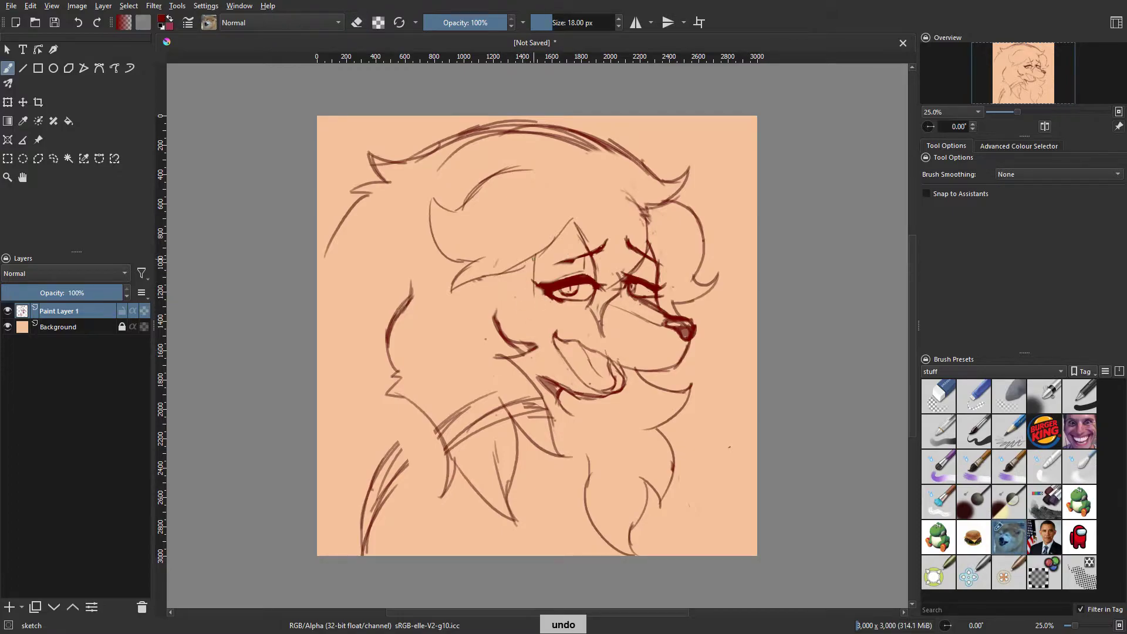
Step: Draw the face contour curving beside the near eye and a pointed cheek tuft below it, tidying with the 25 px small eraser
key("ctrl+z")
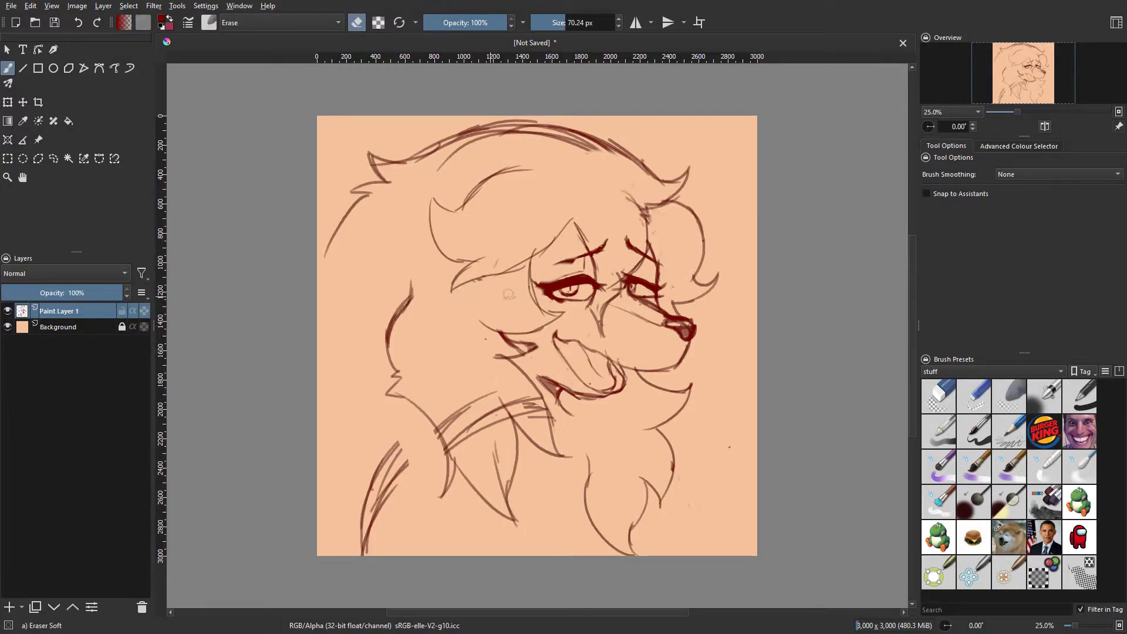
key("ctrl+z")
mouse_move(562, 277)
left_mouse_down()
mouse_move(531, 285)
mouse_move(552, 294)
left_mouse_up()
key("ctrl+z")
key("slash")
left_click(939, 397)
left_click(975, 396)
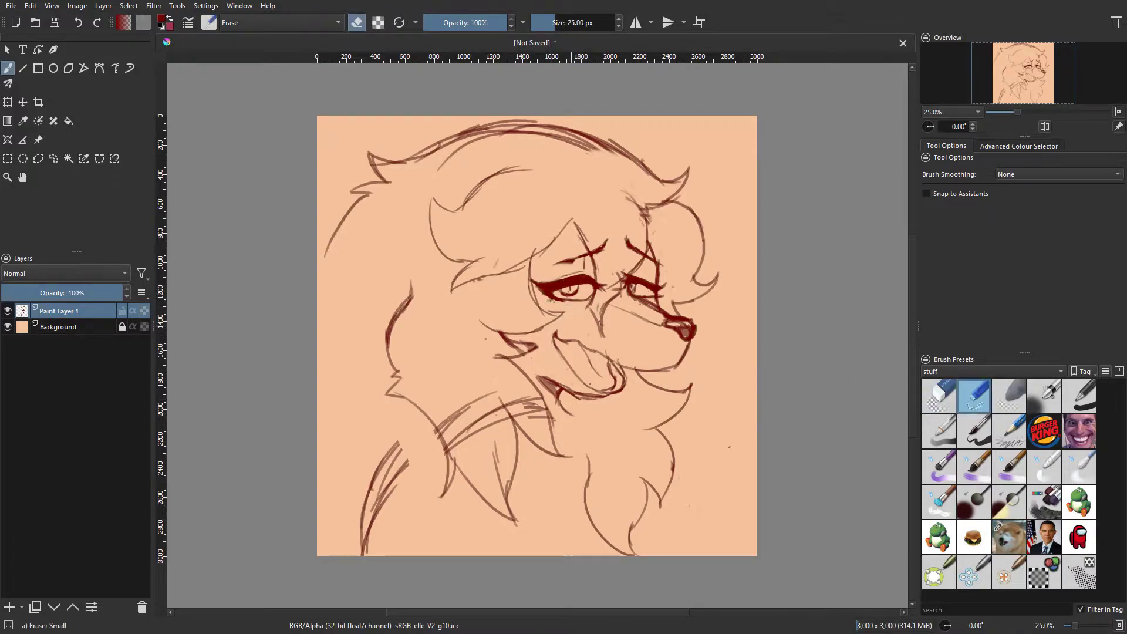
Step: Erase both eyebrows and sketch an eyelid crease above the near eye with the sketch brush at 16 px
left_click(1000, 528)
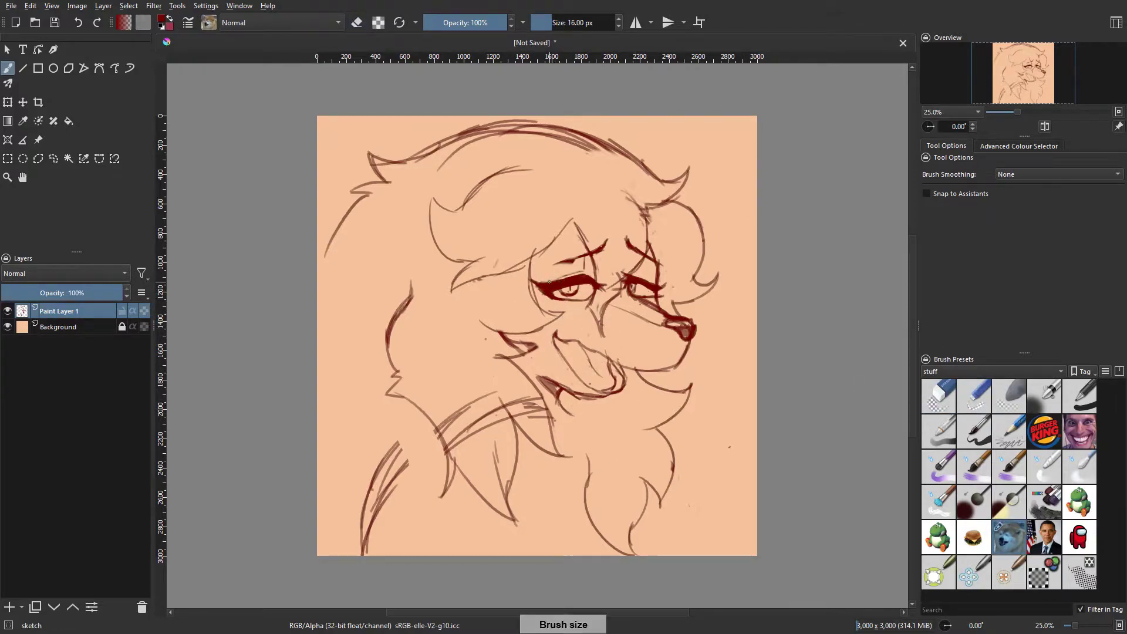
key("slash")
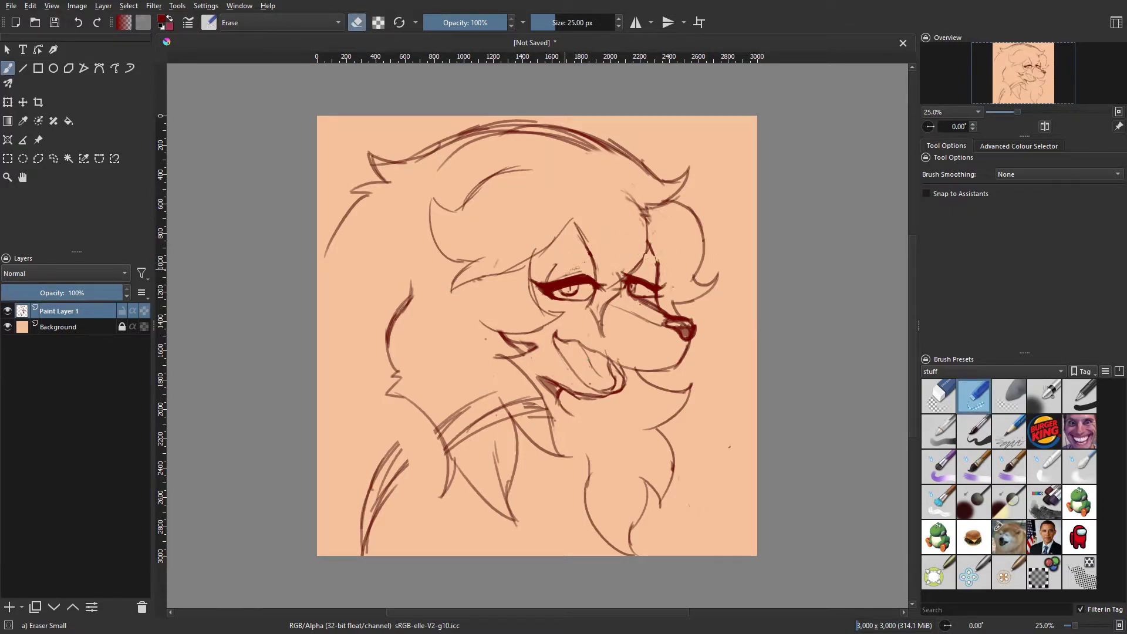
key("slash")
key("ctrl+z")
key("ctrl+z")
key("space")
key("space")
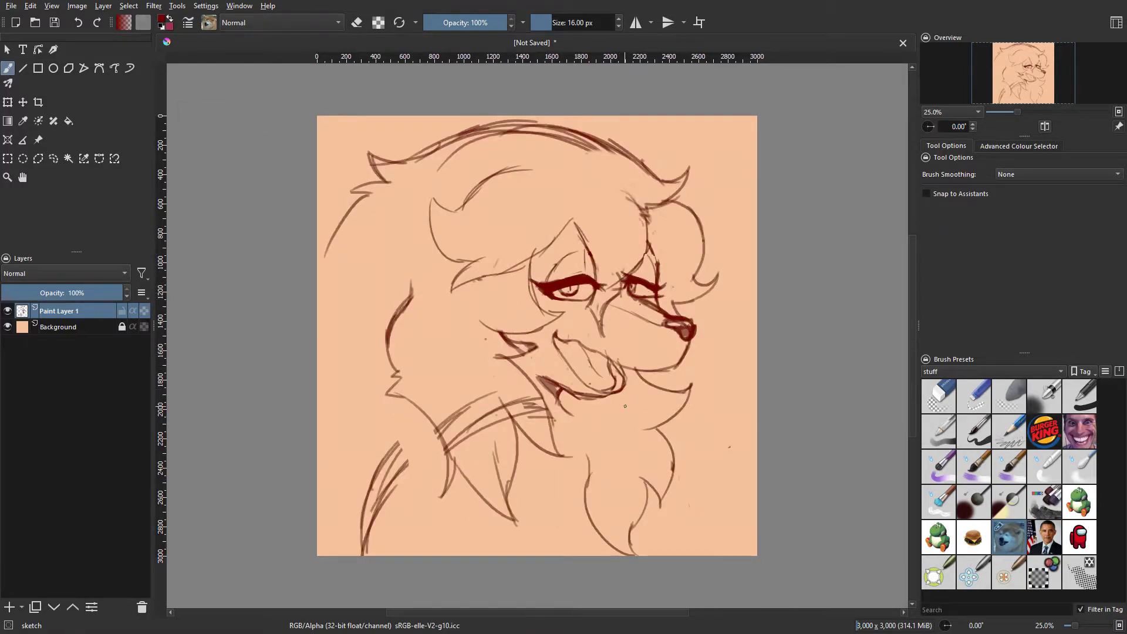
Step: Rework the far eye's lid and outer corner, and thicken the face contour beside it
key("slash")
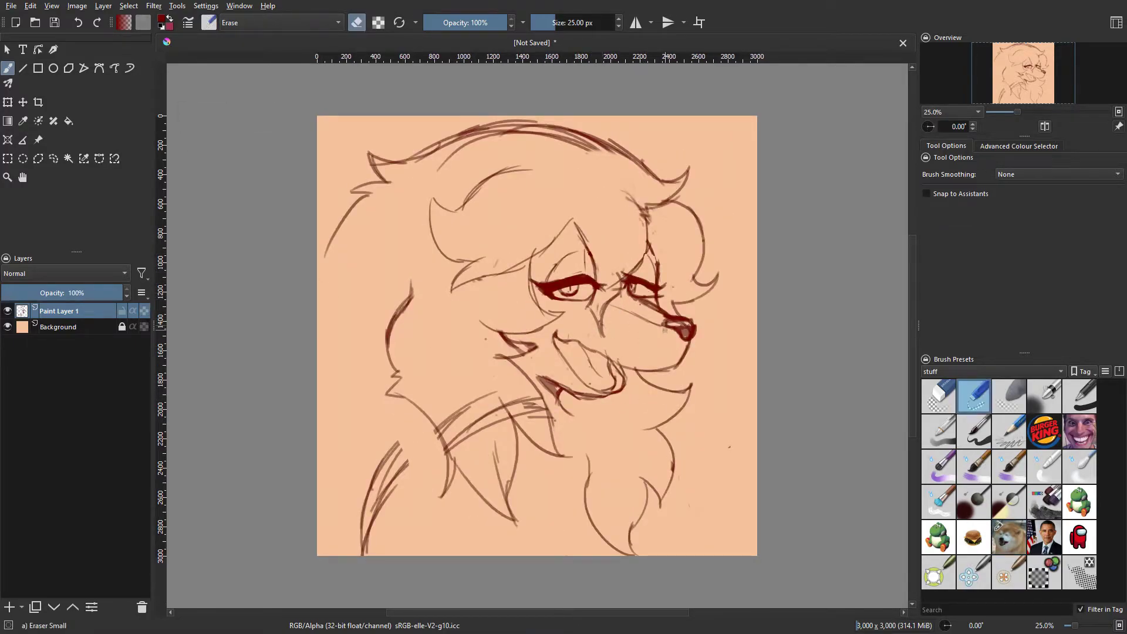
key("slash")
key("ctrl+z")
left_click_drag(629, 288, 673, 315)
key("ctrl+z")
key("space")
key("space")
key("ctrl+z")
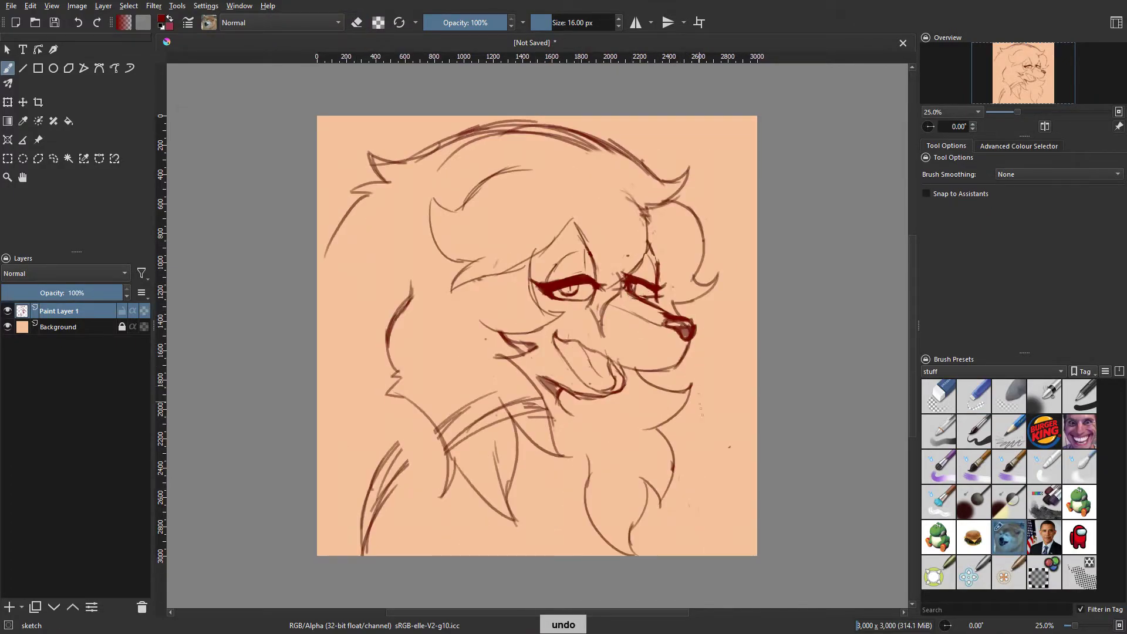
key("ctrl+z")
left_click_drag(649, 240, 659, 272)
left_click_drag(648, 239, 656, 261)
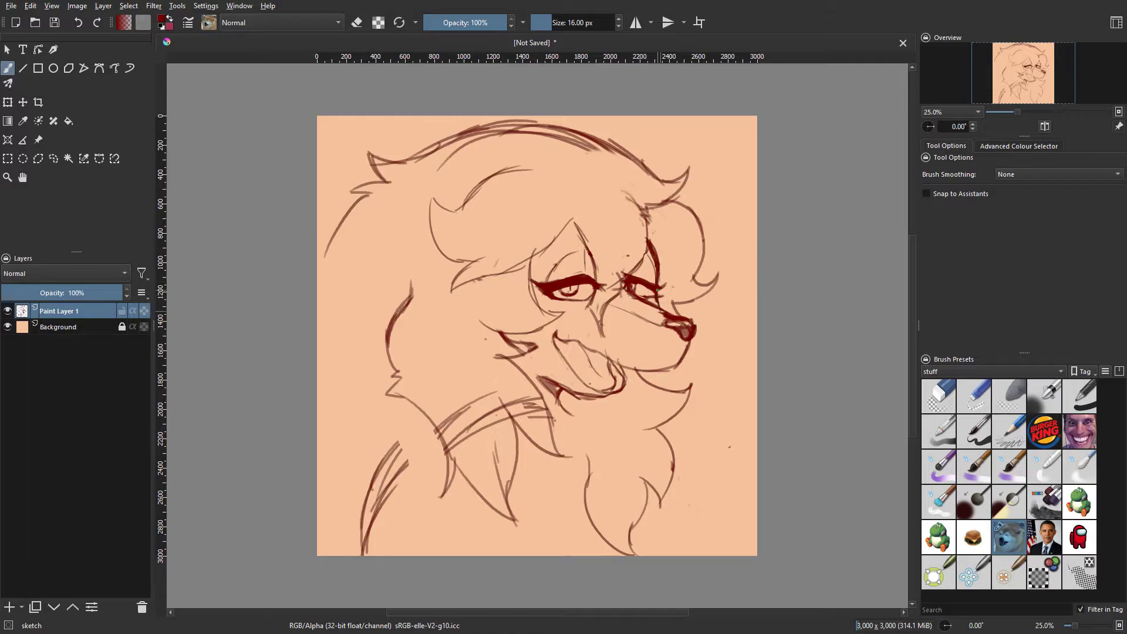
Step: Erase the body circle's arcs across the neck fur and the chest tuft with an enlarged small eraser
mouse_move(670, 417)
left_mouse_down()
mouse_move(725, 466)
mouse_move(698, 462)
mouse_move(757, 505)
mouse_move(728, 449)
left_mouse_up()
left_click_drag(726, 441, 757, 471)
left_click(974, 396)
key("ctrl+z")
left_click_drag(546, 23, 563, 23)
mouse_move(742, 432)
left_mouse_down()
mouse_move(695, 459)
mouse_move(674, 427)
left_mouse_up()
mouse_move(444, 446)
left_mouse_down()
mouse_move(492, 423)
mouse_move(487, 398)
mouse_move(544, 420)
left_mouse_up()
key("e")
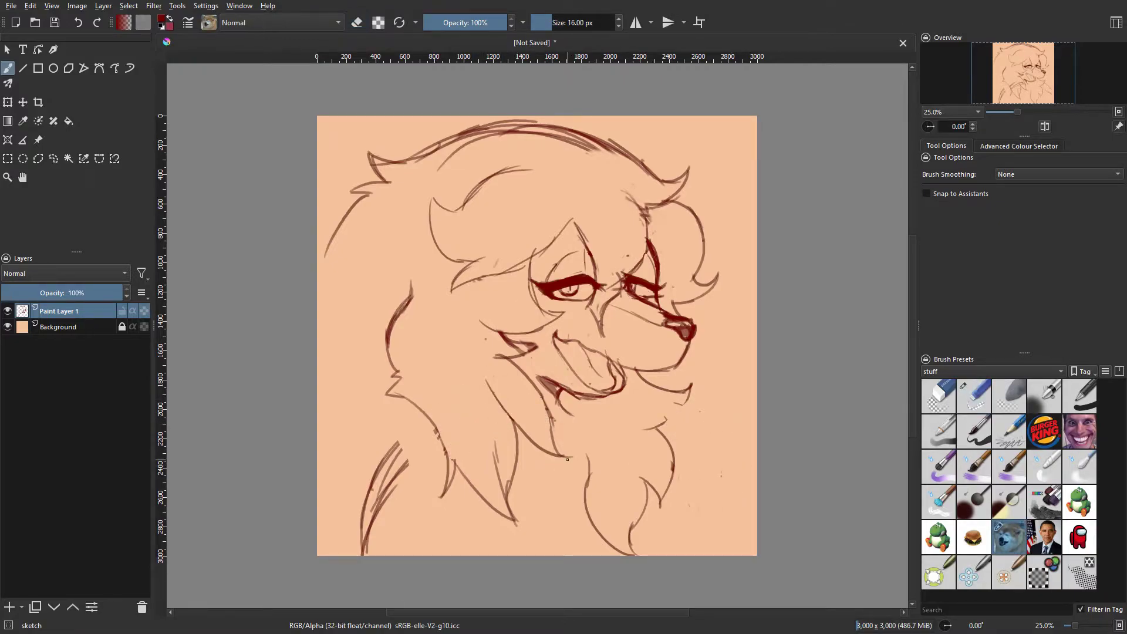
Step: Select the near eye with a freehand selection, move it slightly away from the muzzle, and deselect
key("l")
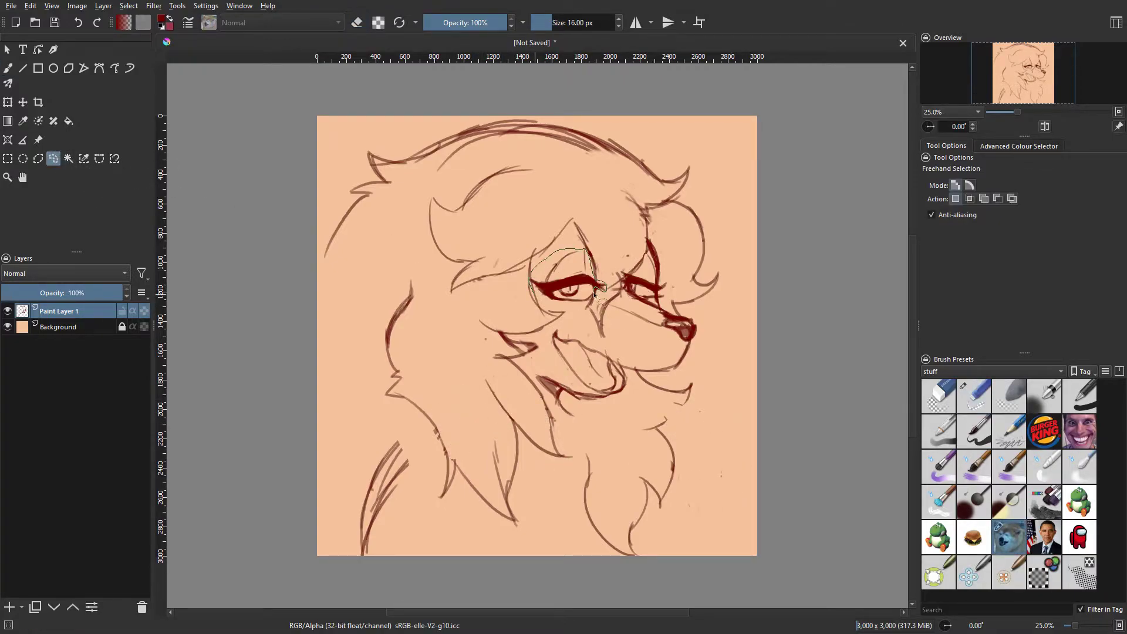
left_click_drag(595, 295, 543, 304)
left_click(23, 102)
left_click_drag(492, 372, 486, 372)
left_click(54, 159)
left_click(226, 176)
key("b")
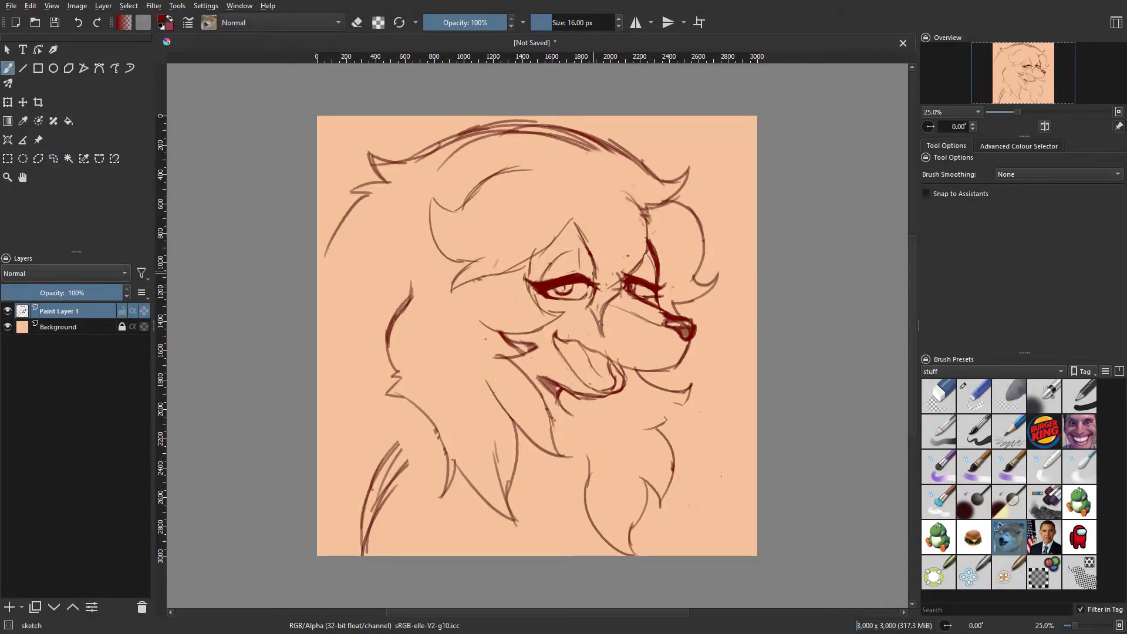
Step: Select the muzzle with a freehand selection, rotate it slightly downward with a free transform, and deselect
key("l")
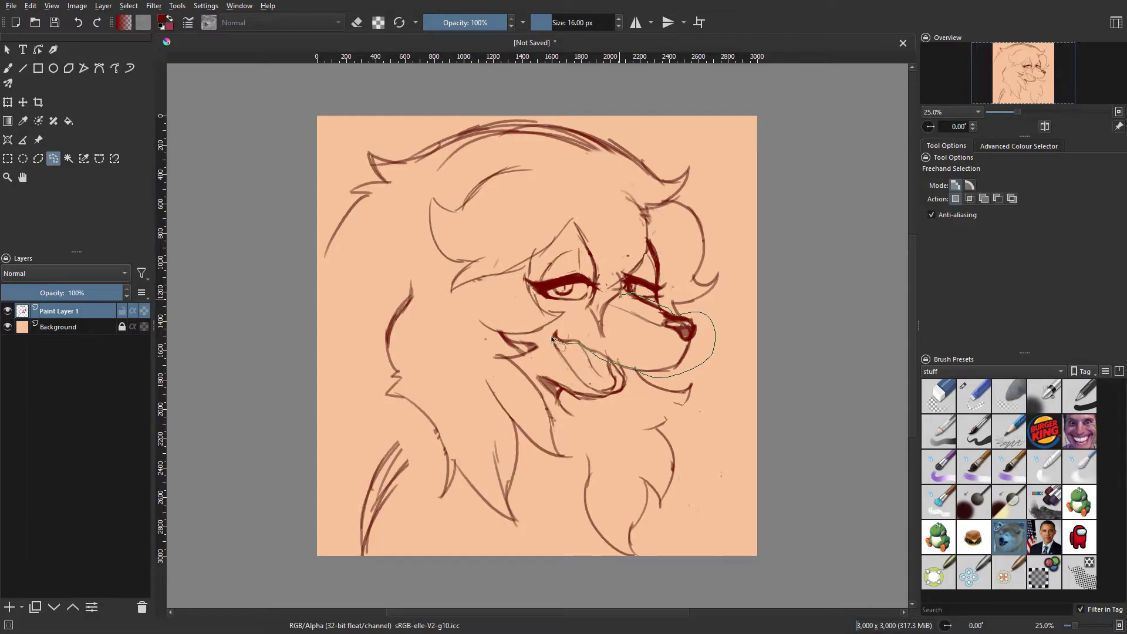
left_click_drag(607, 311, 617, 299)
left_click(23, 102)
left_click(8, 102)
left_click_drag(741, 311, 740, 322)
left_click_drag(644, 322, 641, 319)
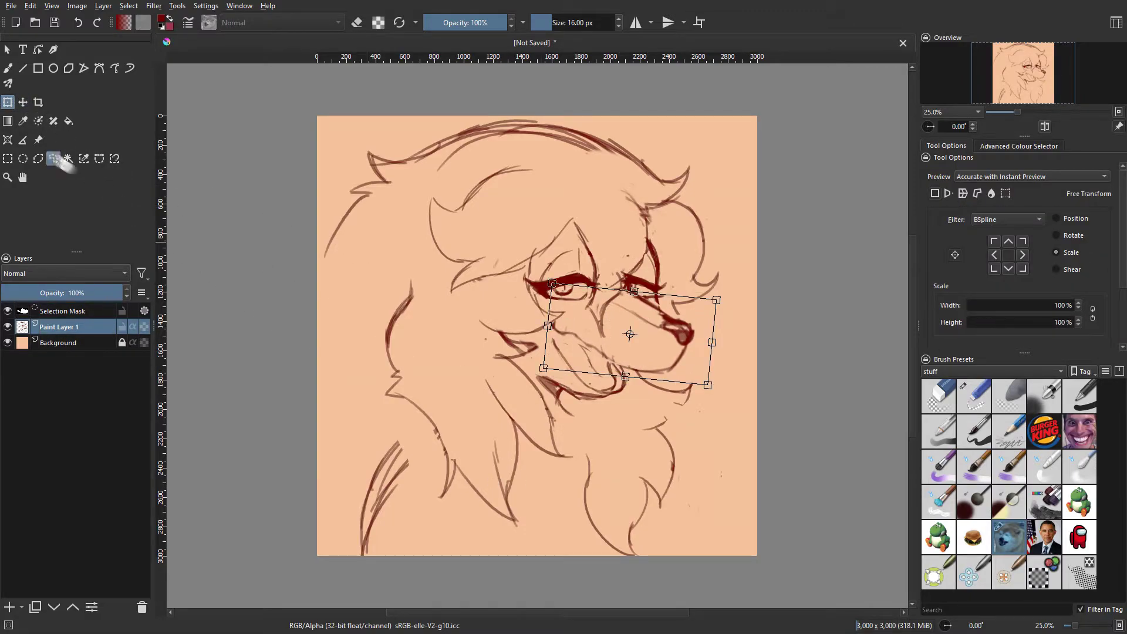
left_click(53, 159)
left_click(182, 192)
left_click(8, 68)
Step: Erase the mouth's upturned corner and clean the upper lip line where it meets the cheek
key("space")
key("slash")
key("space")
key("slash")
mouse_move(523, 324)
left_mouse_down()
mouse_move(510, 332)
mouse_move(581, 338)
left_mouse_up()
key("slash")
key("e")
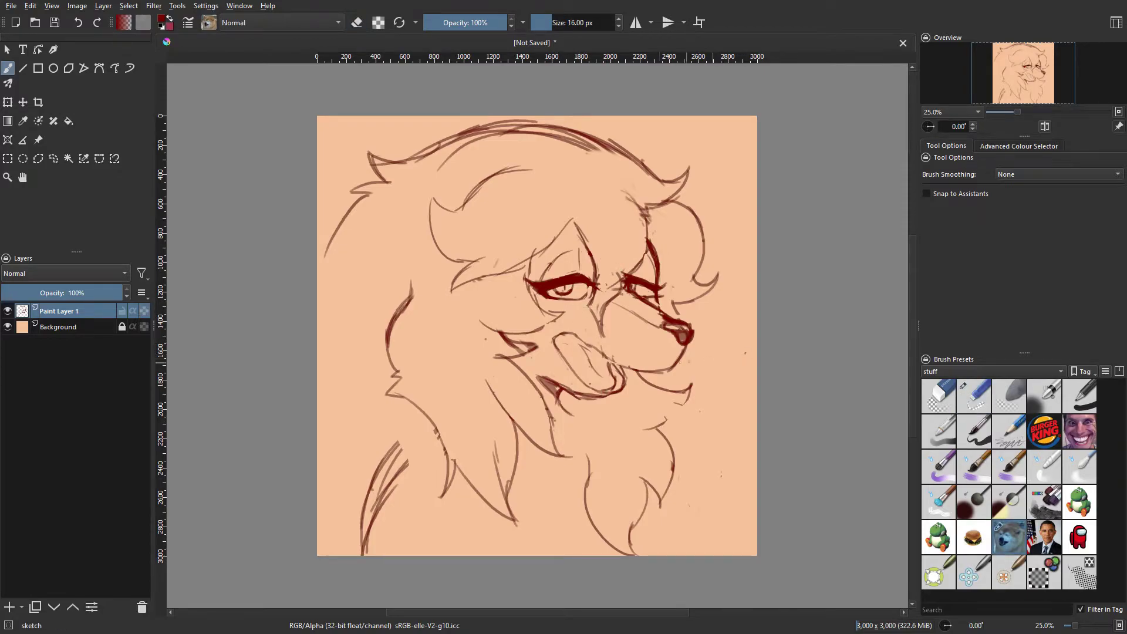
Step: Draw the near ear rising from the top of the head and erase the head outline that crosses it
mouse_move(470, 192)
left_mouse_down()
mouse_move(508, 119)
mouse_move(532, 171)
left_mouse_up()
key("e")
left_click_drag(502, 135, 555, 130)
mouse_move(497, 123)
left_mouse_down()
mouse_move(471, 164)
mouse_move(471, 154)
left_mouse_up()
key("slash")
left_click_drag(470, 194, 461, 150)
left_click_drag(453, 175, 479, 117)
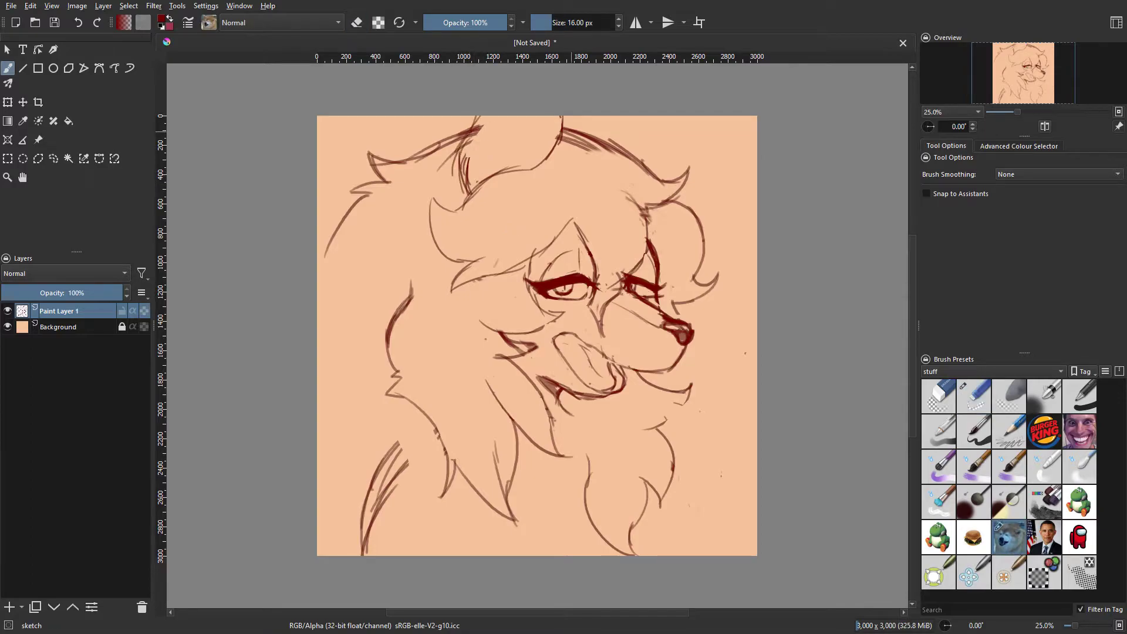
Step: Sketch the far ear's two curved edges on the far side of the head
key("ctrl+z")
left_click_drag(673, 117, 662, 181)
left_click_drag(614, 116, 593, 138)
key("ctrl+z")
Step: Draw new eyebrows over both eyes, slanting up toward the middle of the forehead
mouse_move(548, 252)
left_mouse_down()
mouse_move(581, 233)
mouse_move(645, 240)
left_mouse_up()
key("ctrl+z")
key("ctrl+z")
key("space")
key("space")
key("ctrl+z")
Step: Round the top of the snout line and sketch bags beneath both eyes
left_click_drag(615, 295, 636, 294)
left_click_drag(557, 300, 593, 303)
key("ctrl+z")
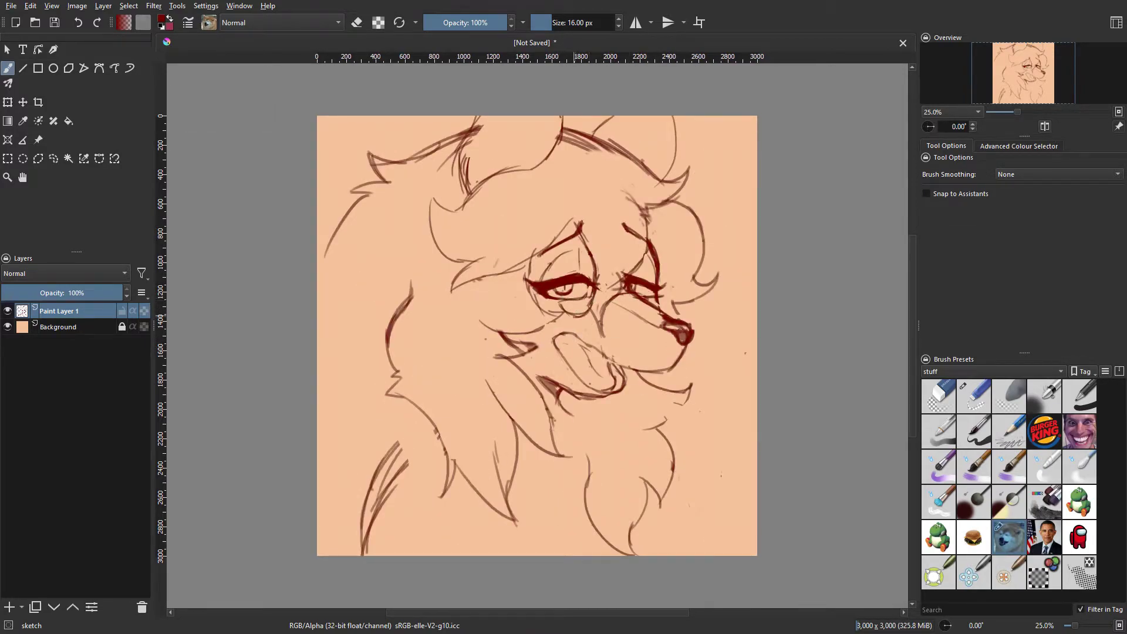
key("slash")
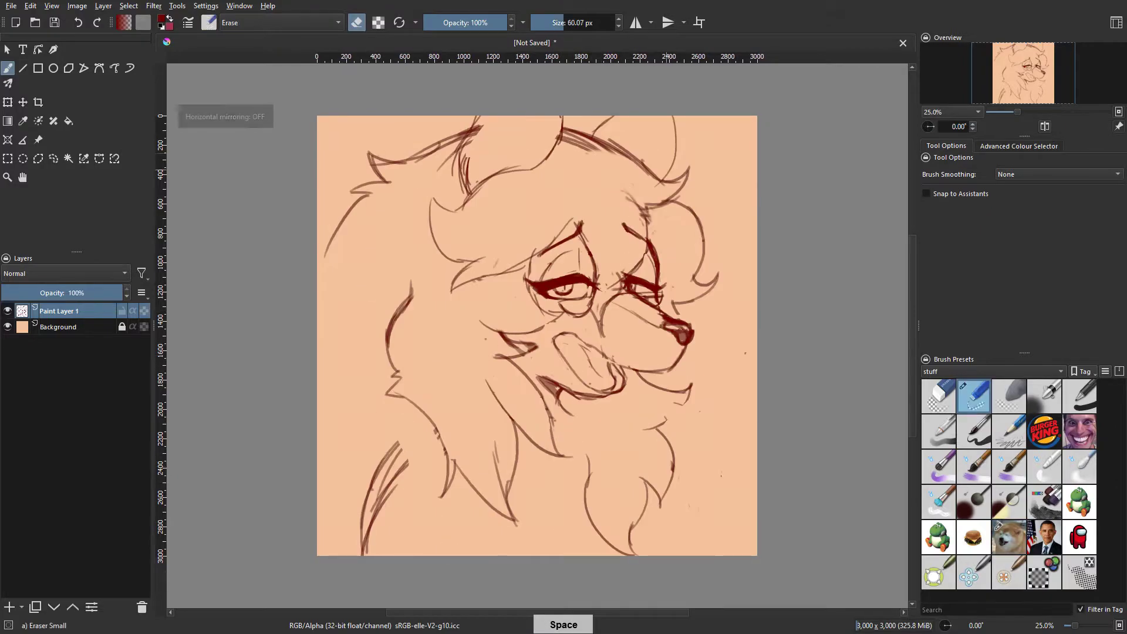
key("slash")
left_click_drag(562, 306, 578, 320)
key("ctrl+z")
key("ctrl+z")
Step: Trim the far eye's outer corner with the eraser reduced to 32 px and redraw the near eye's bag wider
key("slash")
key("bracketleft")
key("bracketleft")
key("bracketleft")
key("bracketleft")
key("bracketleft")
key("bracketleft")
key("bracketleft")
key("bracketleft")
left_click_drag(668, 298, 658, 308)
key("slash")
key("ctrl+z")
key("space")
key("space")
key("slash")
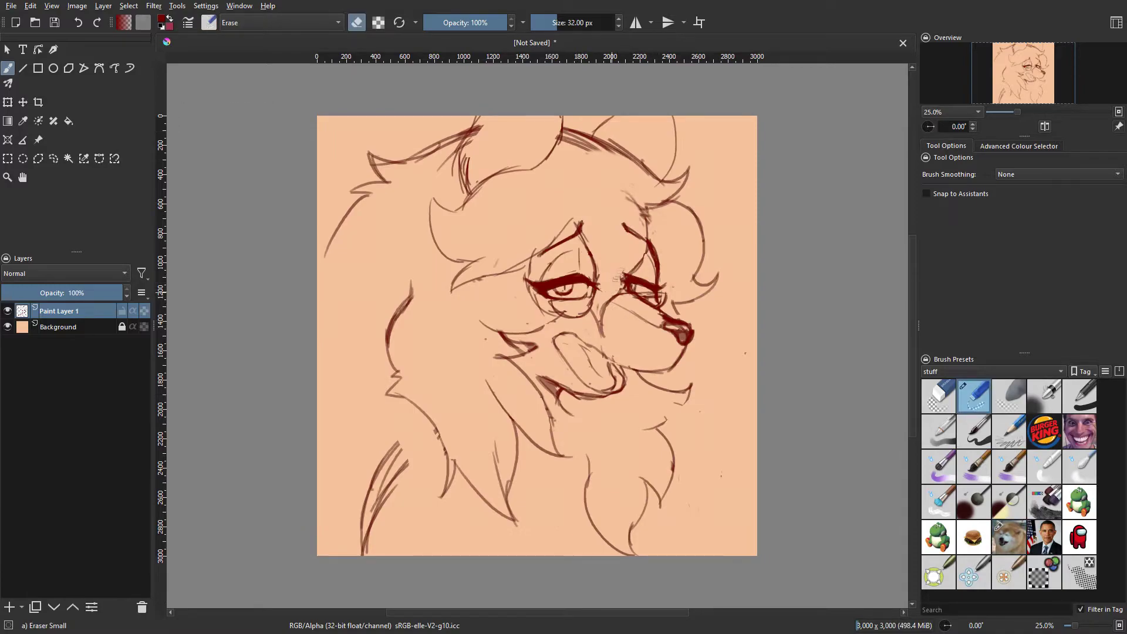
key("slash")
Step: Replace the rough forehead lines beside the far eyebrow with a single clean curve, working in the mirrored view
key("m")
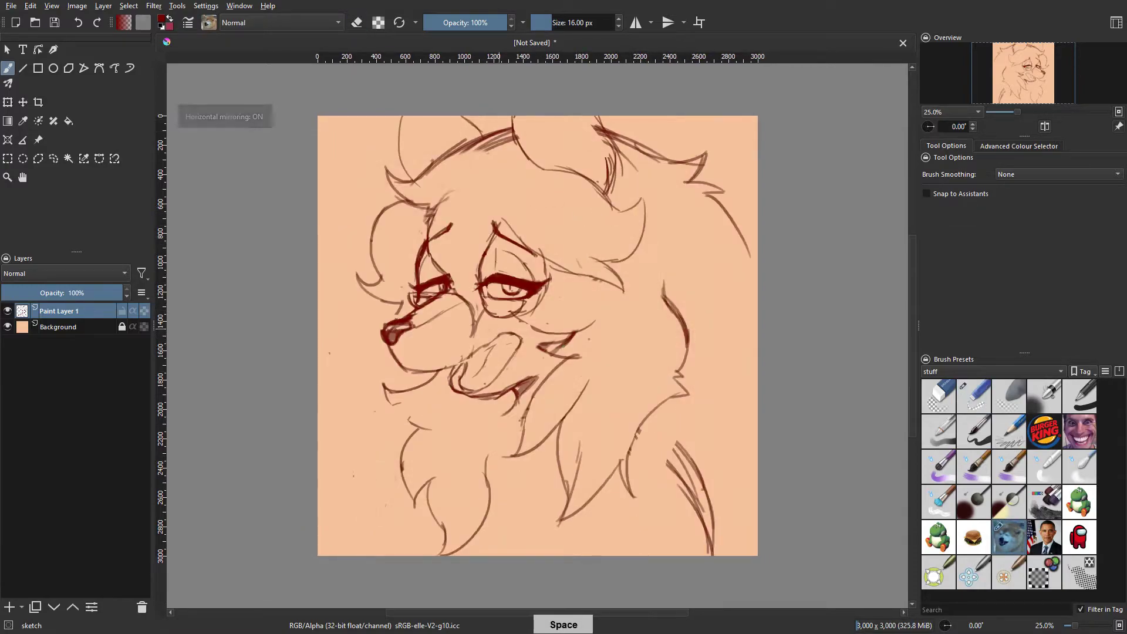
key("slash")
key("slash")
key("slash")
key("slash")
mouse_move(449, 195)
left_mouse_down()
mouse_move(431, 245)
mouse_move(439, 266)
left_mouse_up()
left_click_drag(423, 244, 437, 189)
key("m")
key("slash")
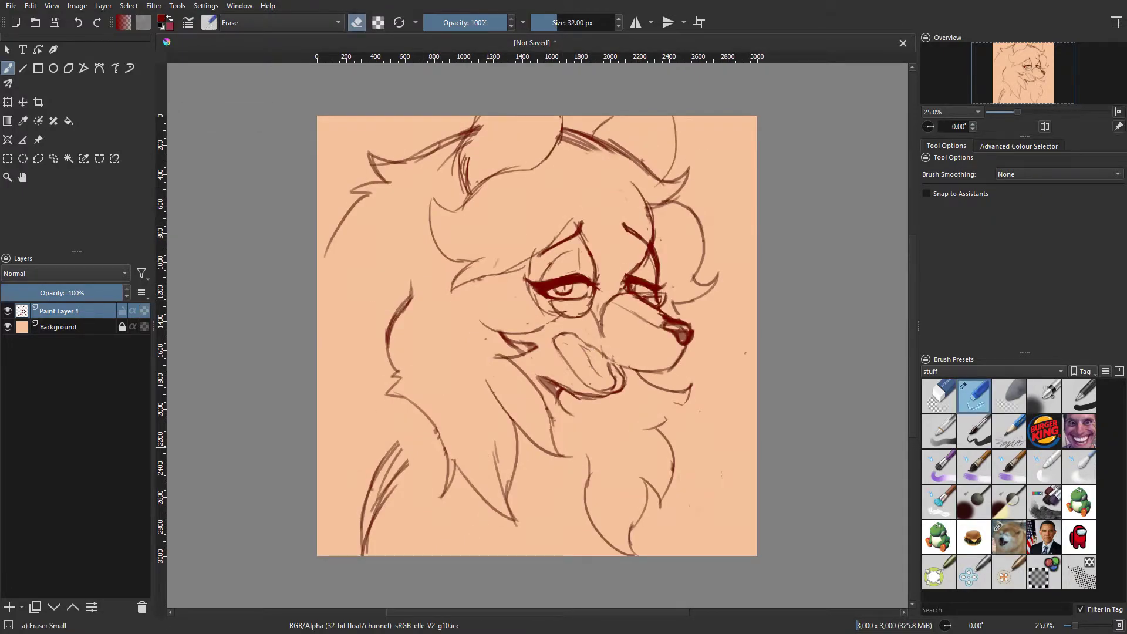
Step: Touch up the inner tip of the far eyebrow
key("slash")
left_click_drag(621, 223, 628, 230)
key("ctrl+z")
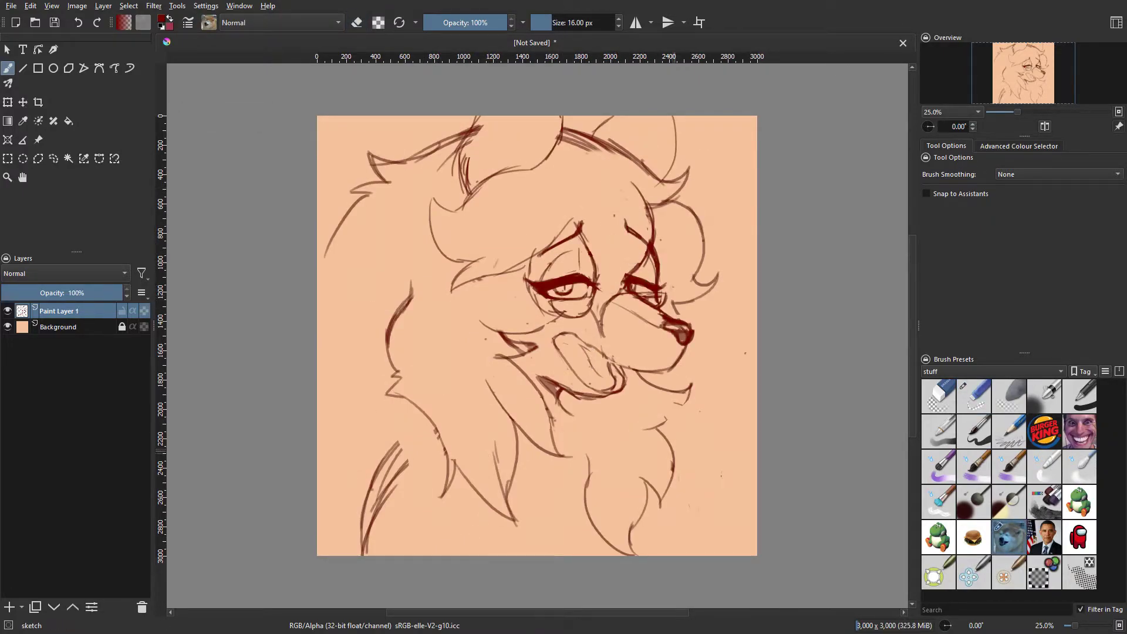
Step: Erase the rough diagonal strokes marking the near arm below the mane
key("slash")
left_click_drag(400, 445, 366, 546)
key("slash")
key("ctrl+z")
mouse_move(397, 397)
left_mouse_down()
mouse_move(343, 399)
mouse_move(317, 437)
left_mouse_up()
left_click_drag(679, 401, 756, 448)
key("ctrl+z")
key("m")
key("space")
key("ctrl+z")
key("ctrl+z")
key("ctrl+z")
Step: Draw the near shoulder's curve from the mane out to the canvas edge with the sketch brush enlarged to 22 px
left_click_drag(385, 395, 322, 445)
left_click_drag(362, 415, 317, 464)
key("bracketright")
key("bracketright")
key("bracketright")
key("ctrl+z")
left_click_drag(713, 404, 634, 430)
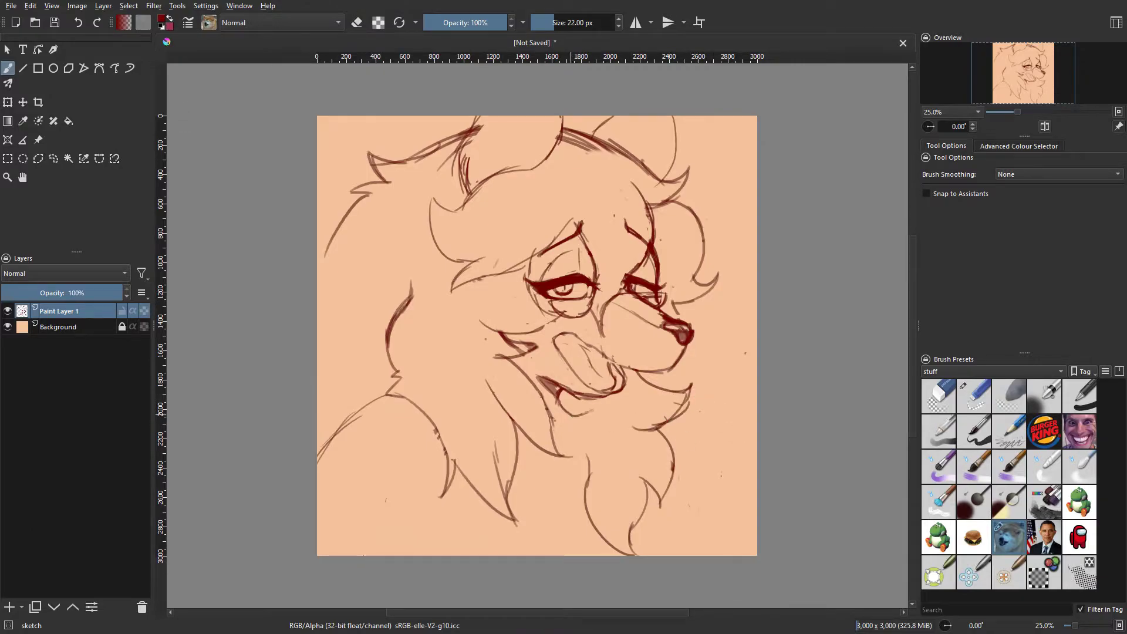
left_click_drag(672, 416, 718, 461)
key("ctrl+z")
left_click_drag(666, 415, 739, 512)
left_click_drag(721, 463, 742, 531)
key("ctrl+z")
key("m")
key("m")
key("ctrl+z")
key("m")
key("m")
key("m")
Step: Sketch the far shoulder and arm as slanting lines beside the chest fluff, working in the mirrored view
left_click_drag(401, 446, 364, 555)
key("ctrl+z")
left_click_drag(403, 467, 341, 555)
left_click_drag(411, 419, 368, 507)
key("ctrl+z")
key("m")
key("m")
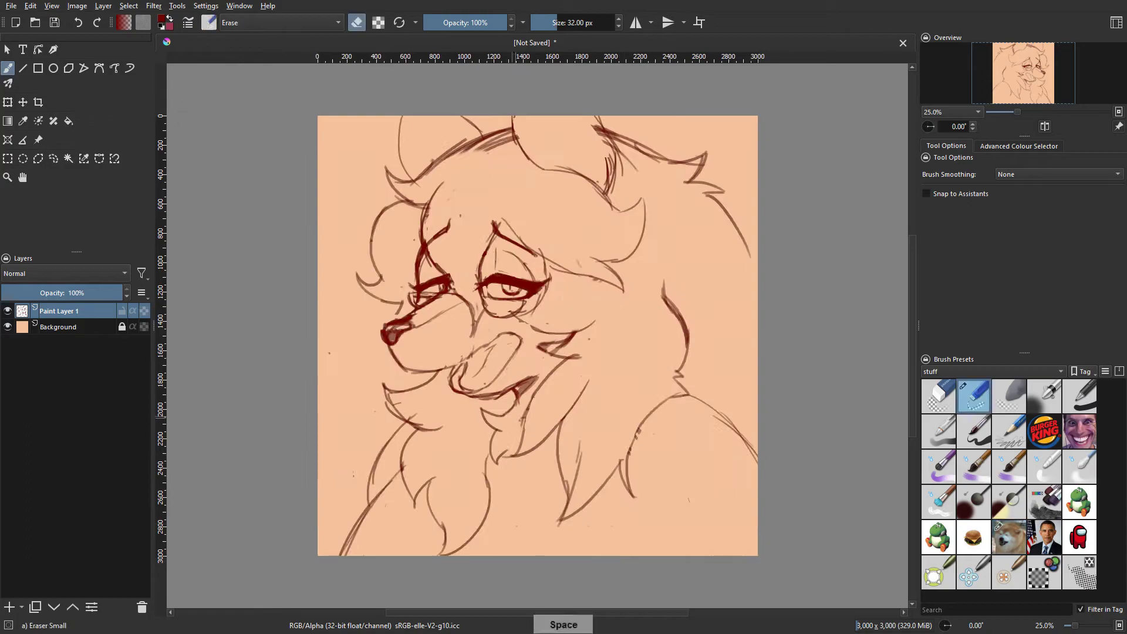
Step: Erase the lower lip's rough line and redraw it as a thicker curve, checking it in the mirrored view
key("m")
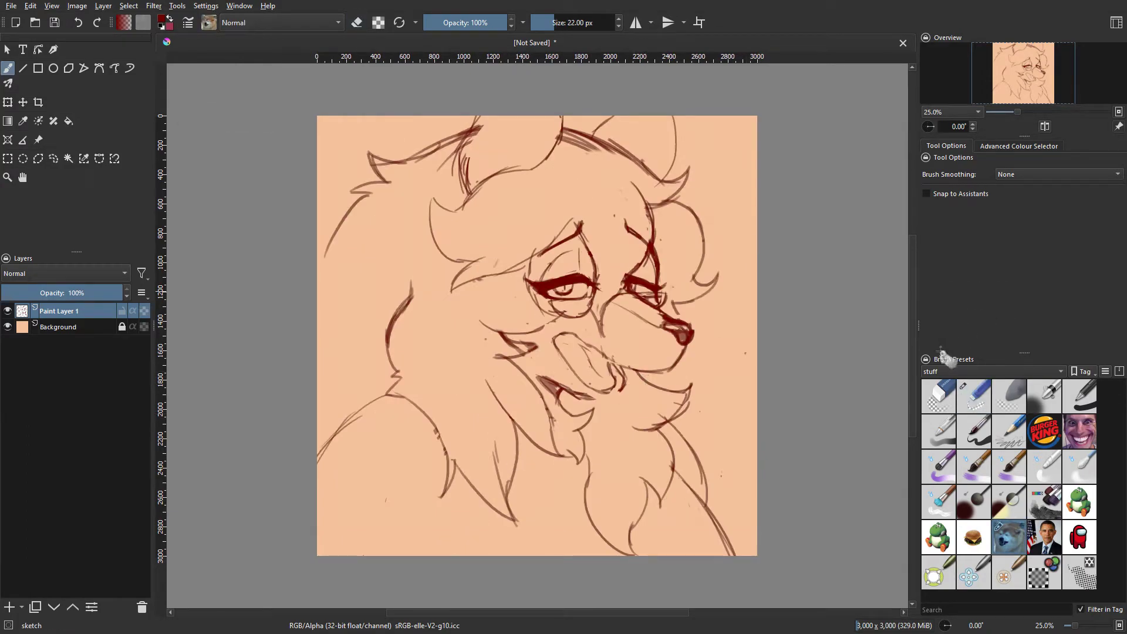
key("m")
key("space")
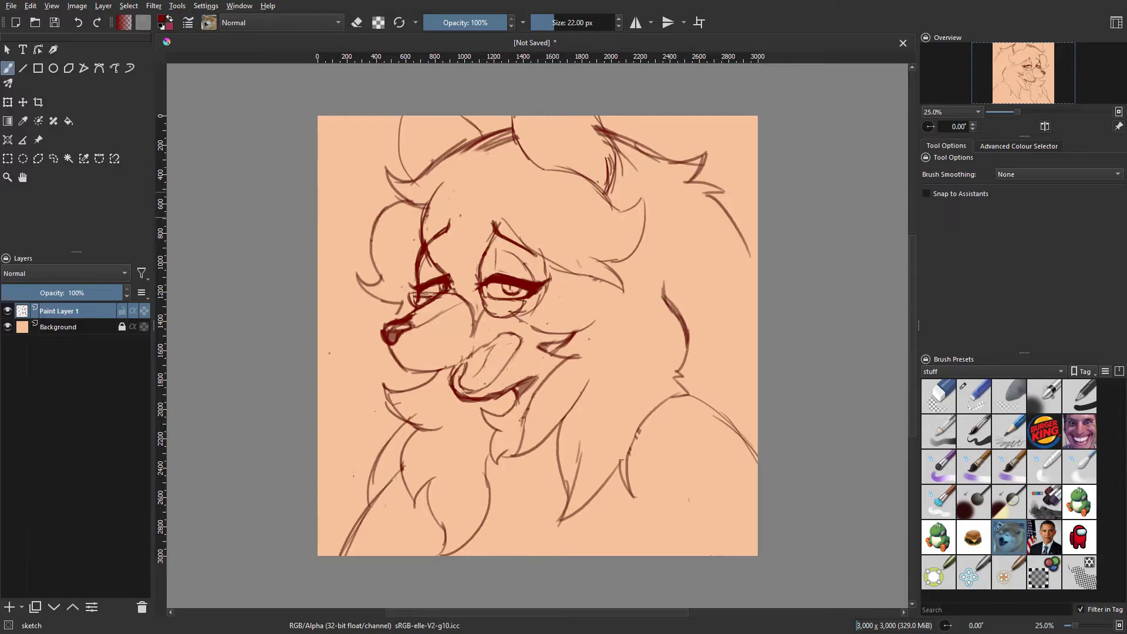
key("m")
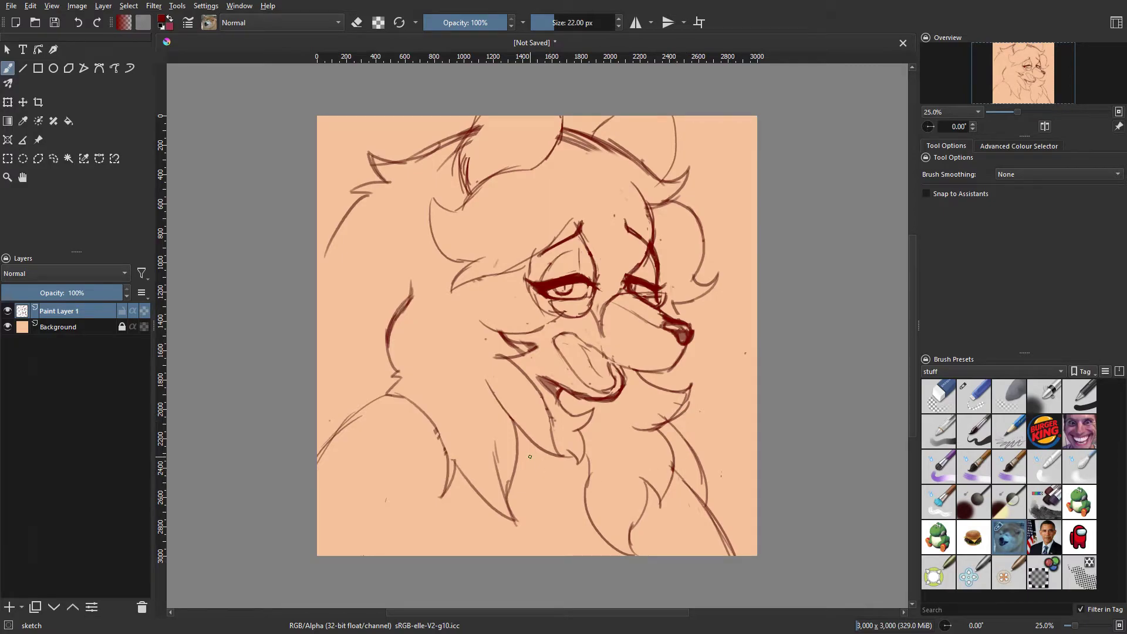
Step: Draw the near arm's inner edge below the mane fluff and darken its shoulder curve
key("ctrl+z")
left_click_drag(440, 503, 421, 555)
left_click_drag(449, 515, 438, 528)
key("space")
key("space")
key("space")
key("ctrl+z")
mouse_move(691, 398)
left_mouse_down()
mouse_move(735, 425)
mouse_move(754, 458)
left_mouse_up()
left_click(974, 396)
key("m")
Step: Reduce the sketch brush to 18 px and clean up stray marks around the hair tuft beside the near eye
left_click_drag(538, 276, 538, 340)
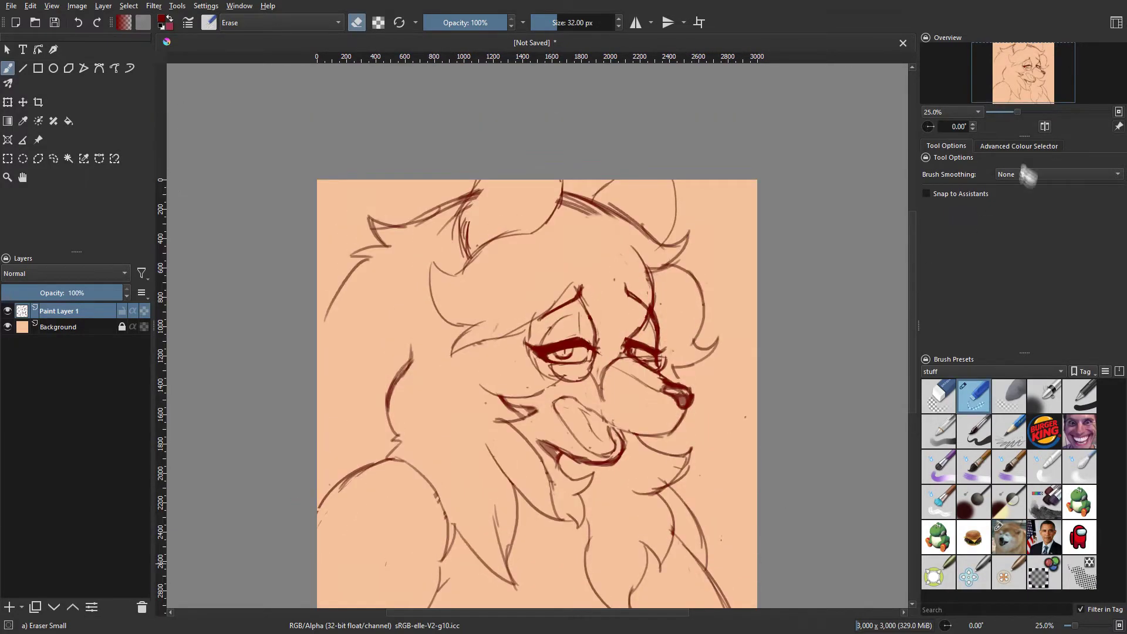
key("plus")
key("plus")
left_click(1010, 538)
key("bracketleft")
key("m")
key("m")
left_click_drag(637, 614, 649, 614)
left_click(974, 396)
left_click_drag(394, 474, 402, 466)
key("ctrl+z")
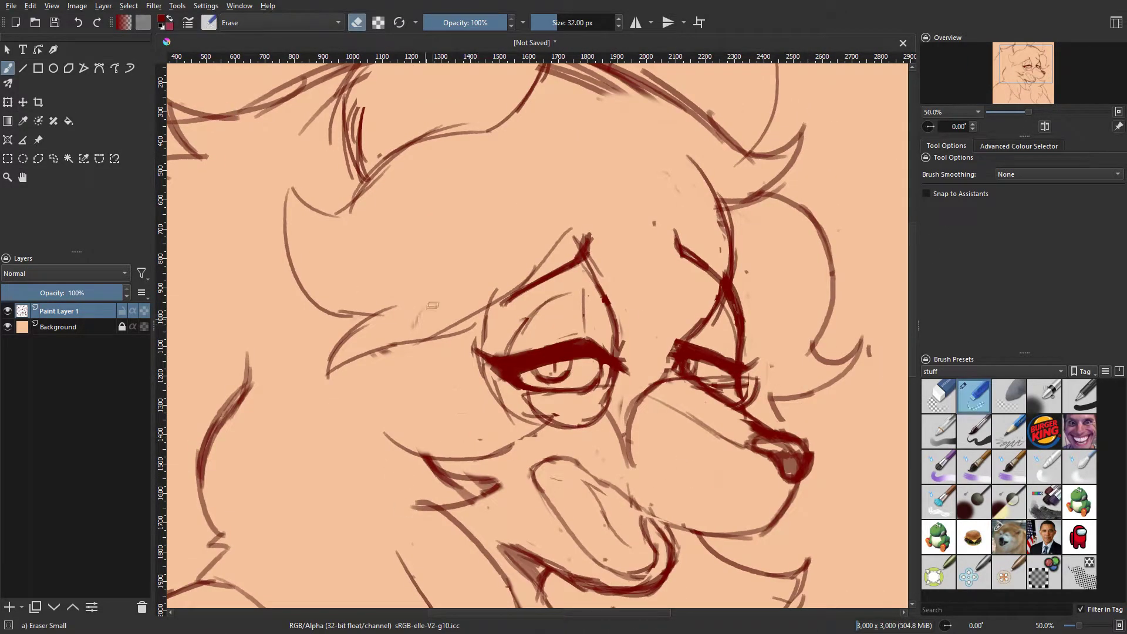
Step: Darken the near eye socket's outer outline and add a short curve between the far hair curl and the nose
key("slash")
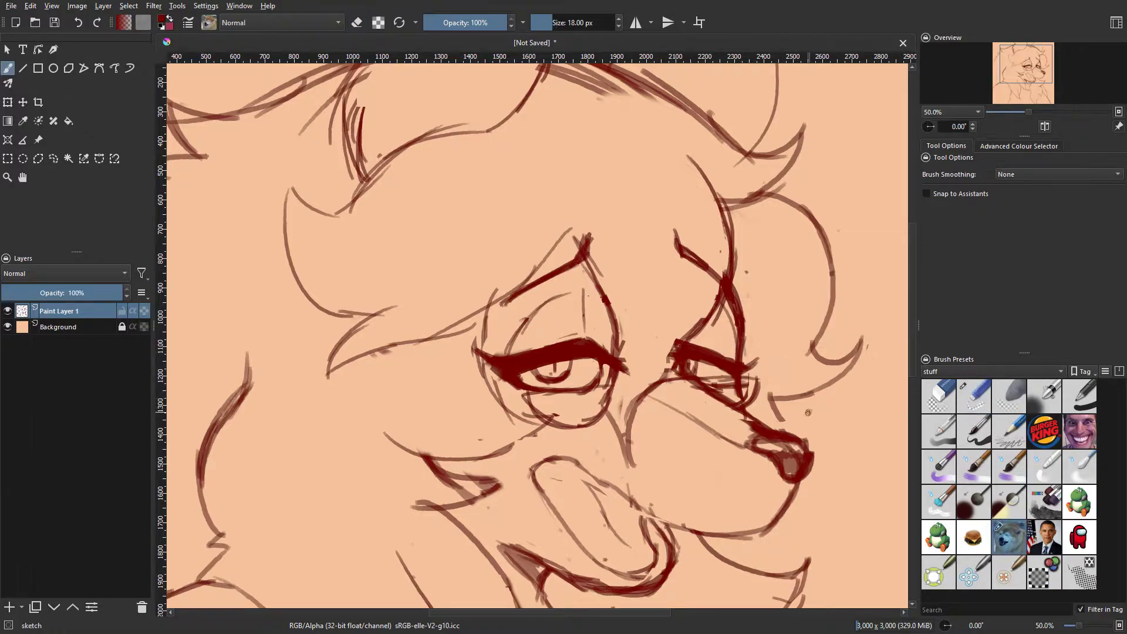
key("m")
key("m")
key("slash")
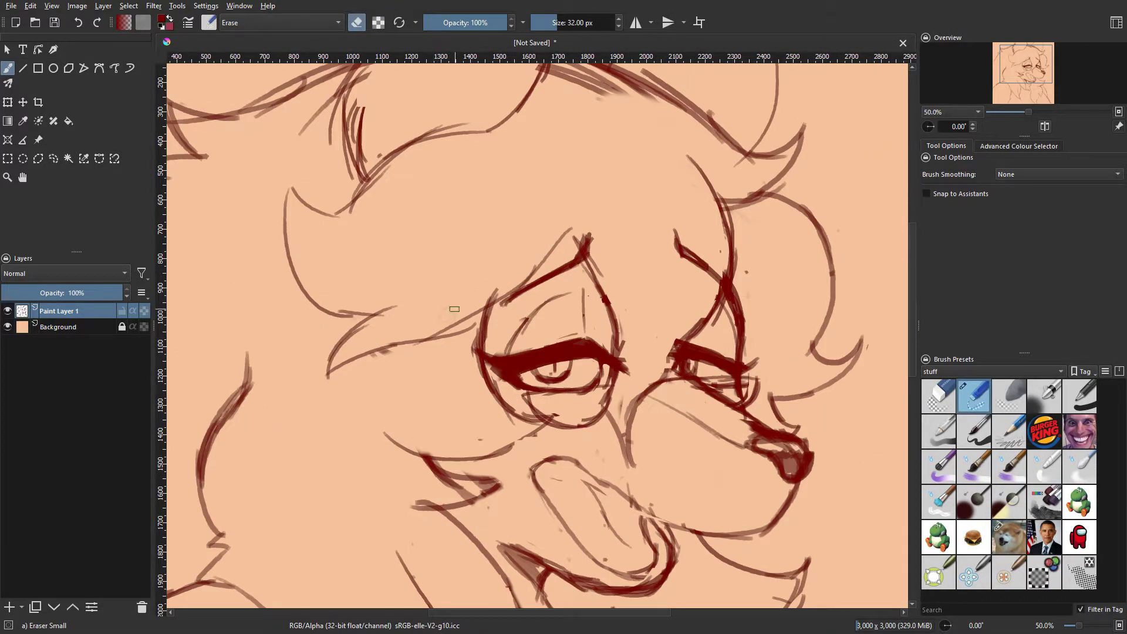
Step: Extend the near eyebrow to meet the eye outline and hair tuft, erasing the overlapping line ends
key("m")
left_click_drag(580, 297, 602, 315)
key("slash")
key("ctrl+z")
mouse_move(550, 277)
left_mouse_down()
mouse_move(615, 330)
mouse_move(602, 313)
left_mouse_up()
key("slash")
left_click_drag(566, 305, 586, 313)
key("m")
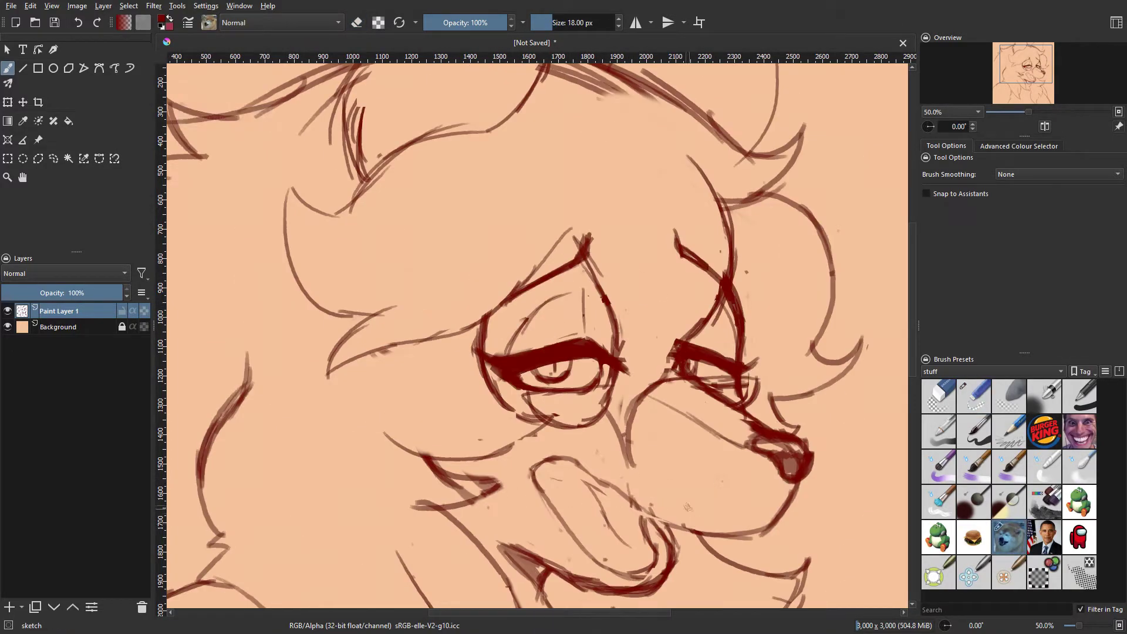
Step: Darken the upper lip line beneath the snout and the rounded back edge of the open mouth
key("slash")
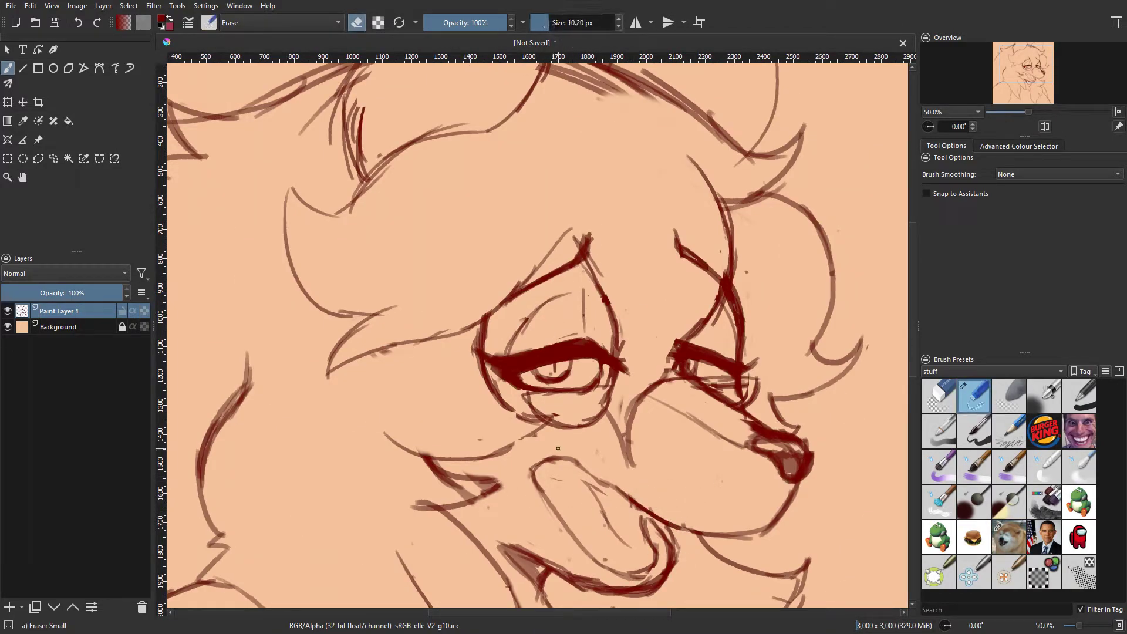
left_click_drag(566, 459, 598, 499)
left_click_drag(571, 461, 613, 530)
left_click(536, 497)
key("ctrl+z")
Step: Reduce the sketch brush to 14 px and draw pointed lower teeth inside the open mouth
key("bracketleft")
key("bracketleft")
key("bracketleft")
left_click_drag(541, 488, 559, 512)
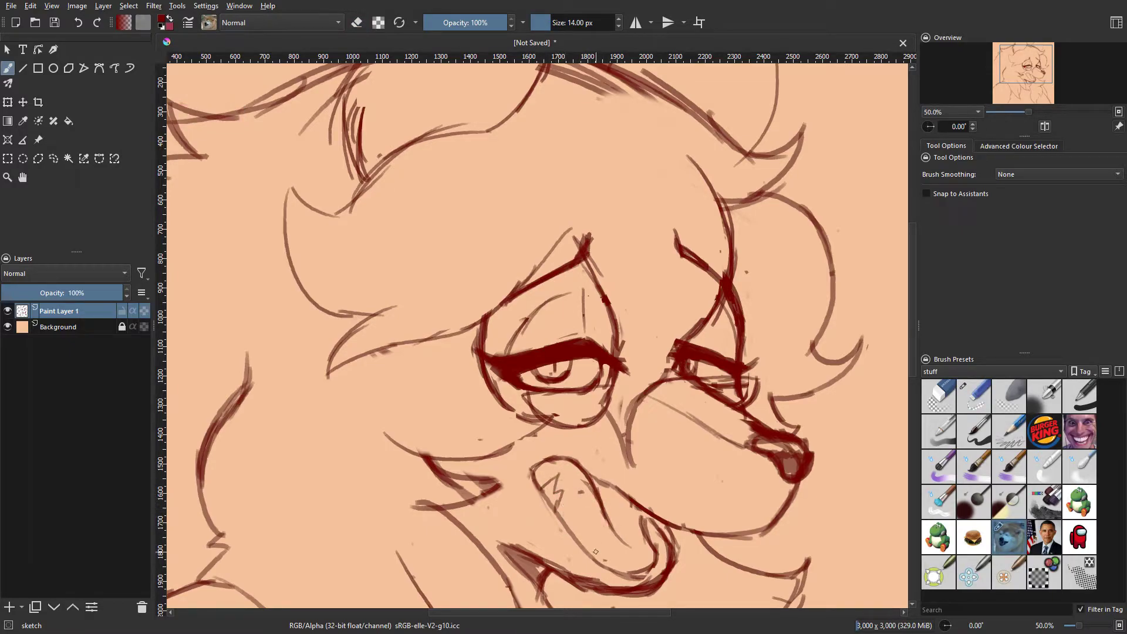
left_click_drag(607, 559, 644, 552)
key("ctrl+z")
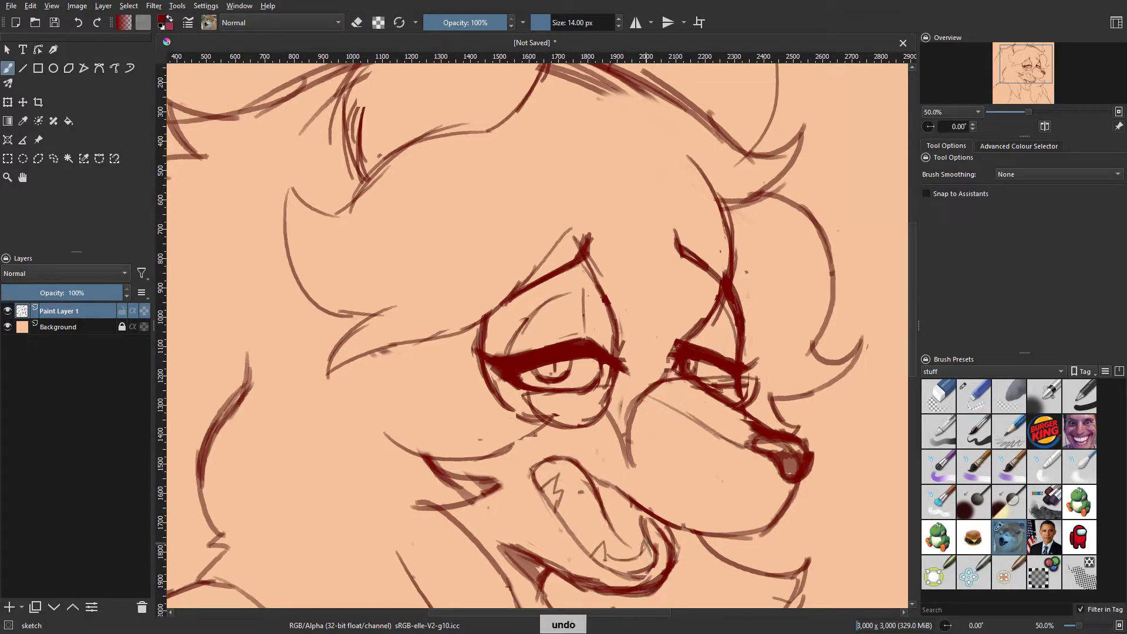
Step: Darken the inner lip line at the front of the mouth and tidy it with an 8 px eraser
key("m")
key("space")
key("m")
key("slash")
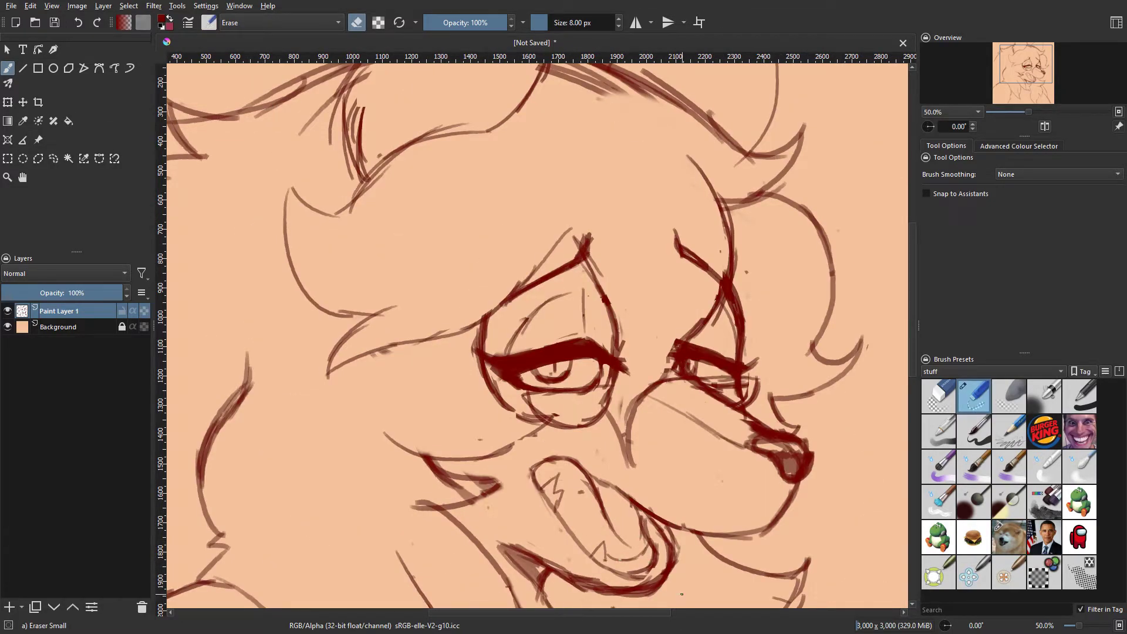
key("m")
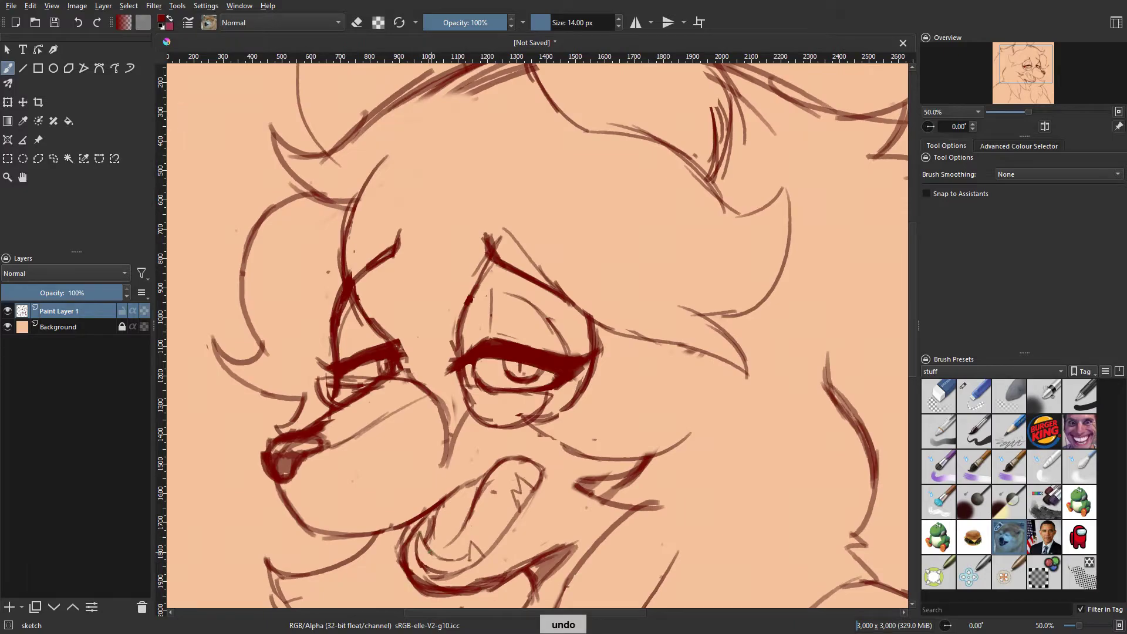
Step: Add pointed upper teeth along the inside of the mouth and close the gap in the cheek line below the near eye
key("m")
key("slash")
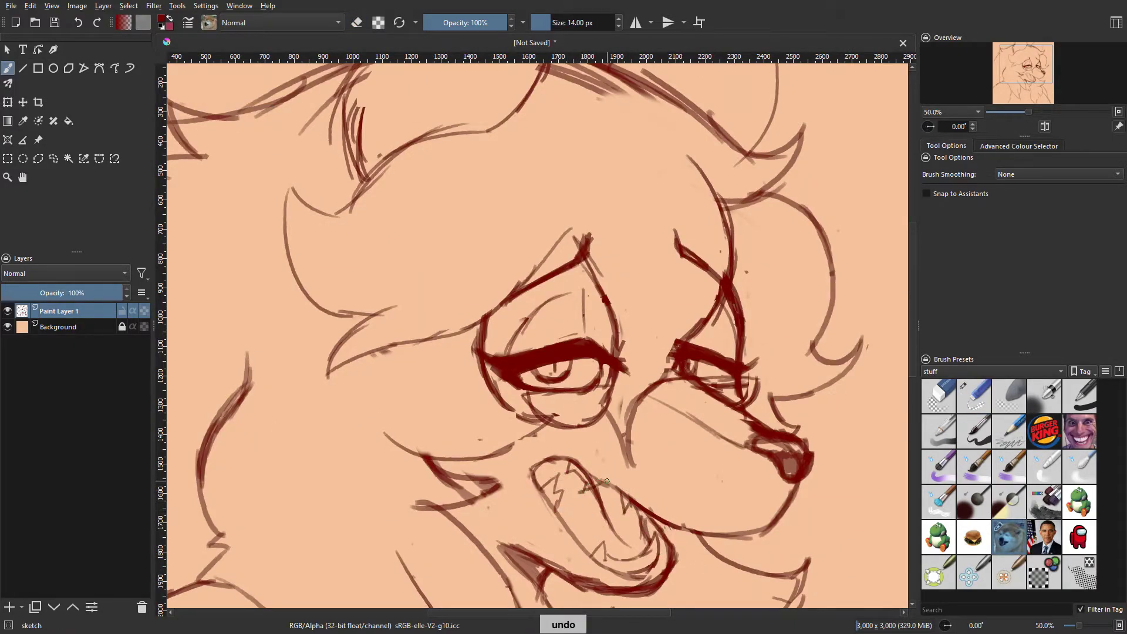
key("m")
key("slash")
key("m")
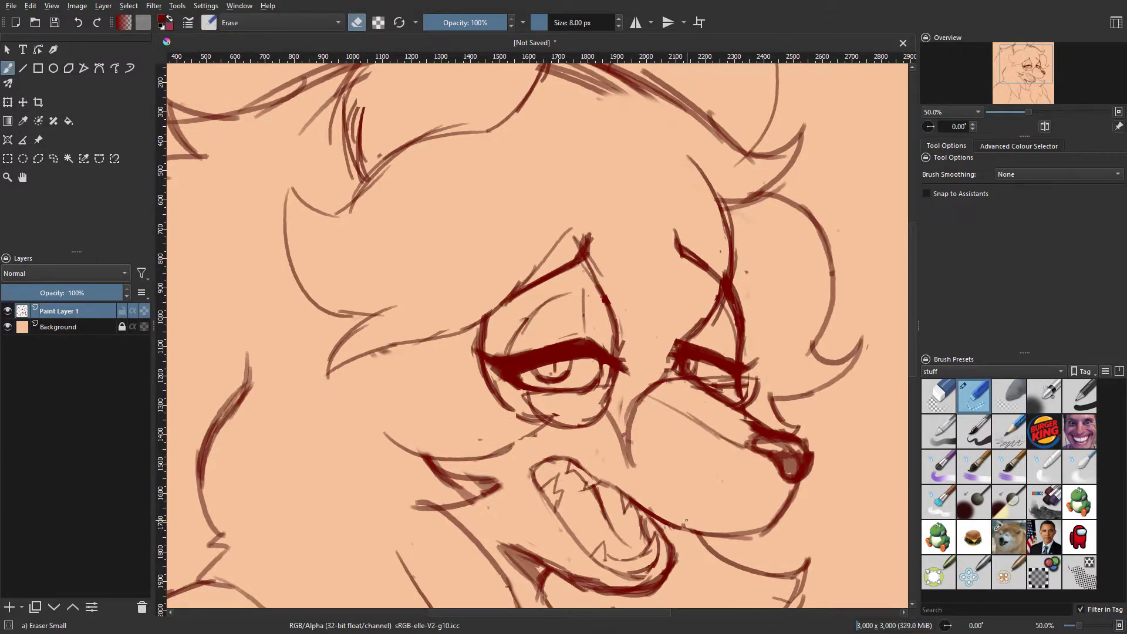
key("slash")
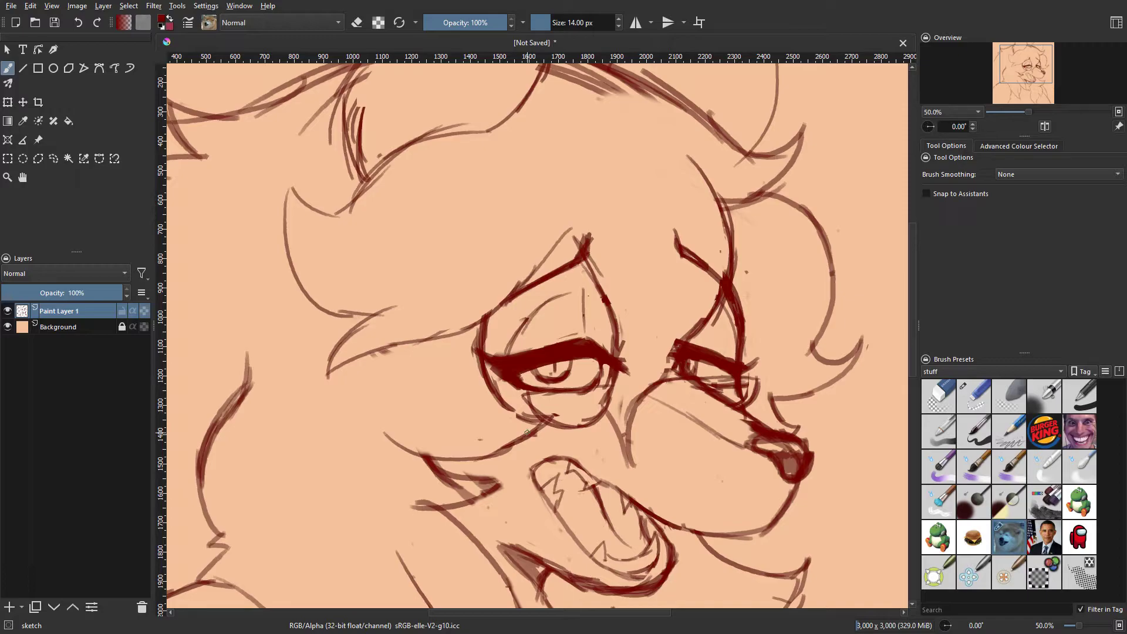
Step: Handwrite the label "Aforementioned" in the canvas's upper corner behind the near ear
left_click_drag(554, 613, 512, 613)
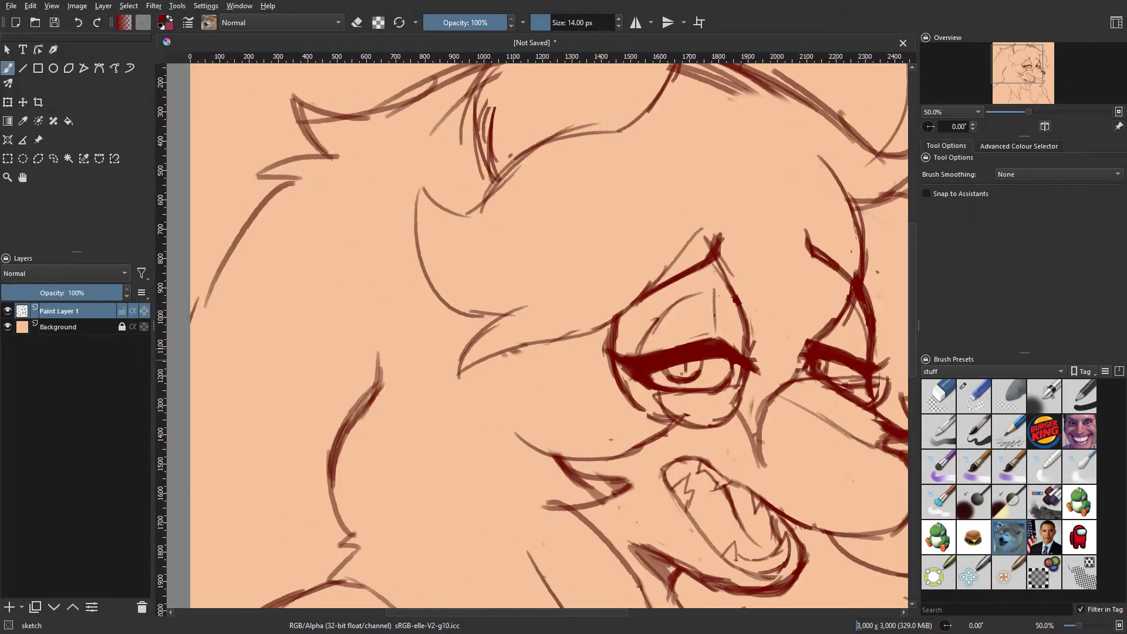
left_click_drag(913, 334, 912, 290)
left_click_drag(195, 216, 210, 219)
left_click_drag(221, 195, 215, 223)
left_click_drag(226, 210, 225, 212)
left_click_drag(237, 212, 237, 222)
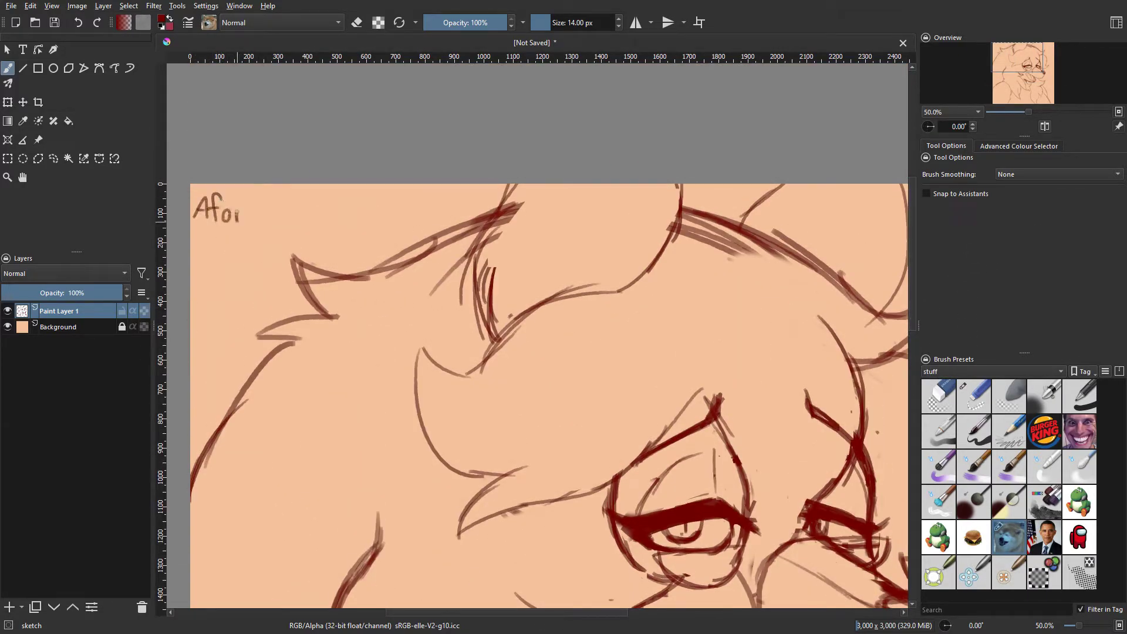
left_click_drag(369, 215, 373, 221)
Step: Erase the rough overlapping strokes along the near ear's outer edge
left_click_drag(536, 612, 577, 612)
left_click_drag(913, 330, 912, 359)
key("slash")
left_click(558, 23)
left_click_drag(372, 166, 366, 218)
mouse_move(399, 96)
left_mouse_down()
mouse_move(366, 209)
mouse_move(376, 305)
left_mouse_up()
Step: Redraw the near ear's outer edge as one thick curve down to the hair
key("slash")
key("Up")
key("Up")
key("Up")
key("Up")
key("Up")
key("Up")
key("Up")
key("Up")
key("Up")
key("Up")
key("Up")
key("Up")
left_click_drag(388, 165, 356, 276)
mouse_move(395, 151)
left_mouse_down()
mouse_move(354, 247)
mouse_move(359, 208)
left_mouse_up()
Step: Outline the near ear's inner opening with a curved line and jagged fur tufts
mouse_move(413, 223)
left_mouse_down()
mouse_move(417, 274)
mouse_move(420, 191)
mouse_move(418, 274)
left_mouse_up()
key("ctrl+z")
key("ctrl+z")
mouse_move(418, 268)
left_mouse_down()
mouse_move(431, 205)
mouse_move(421, 189)
left_mouse_up()
left_click_drag(424, 188, 457, 151)
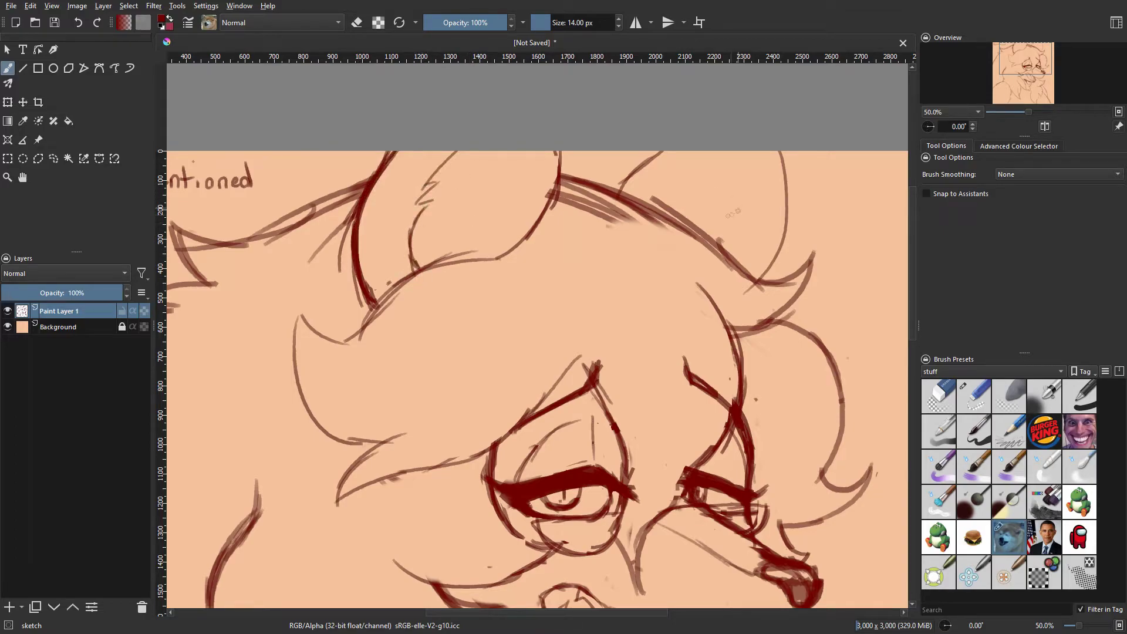
left_click_drag(657, 207, 700, 175)
key("ctrl+z")
key("ctrl+z")
Step: Hatch fur inside the near ear and add an inner outline with hatching to the far ear
left_click_drag(454, 256, 506, 183)
left_click_drag(489, 184, 509, 175)
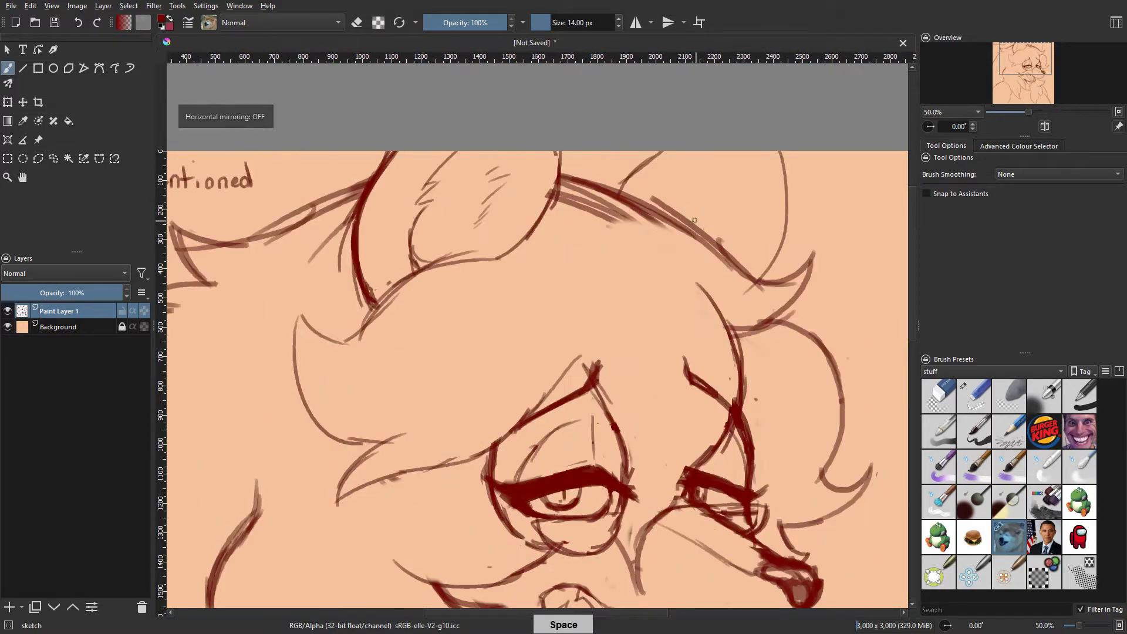
left_click_drag(723, 153, 697, 231)
left_click_drag(750, 173, 729, 202)
key("minus")
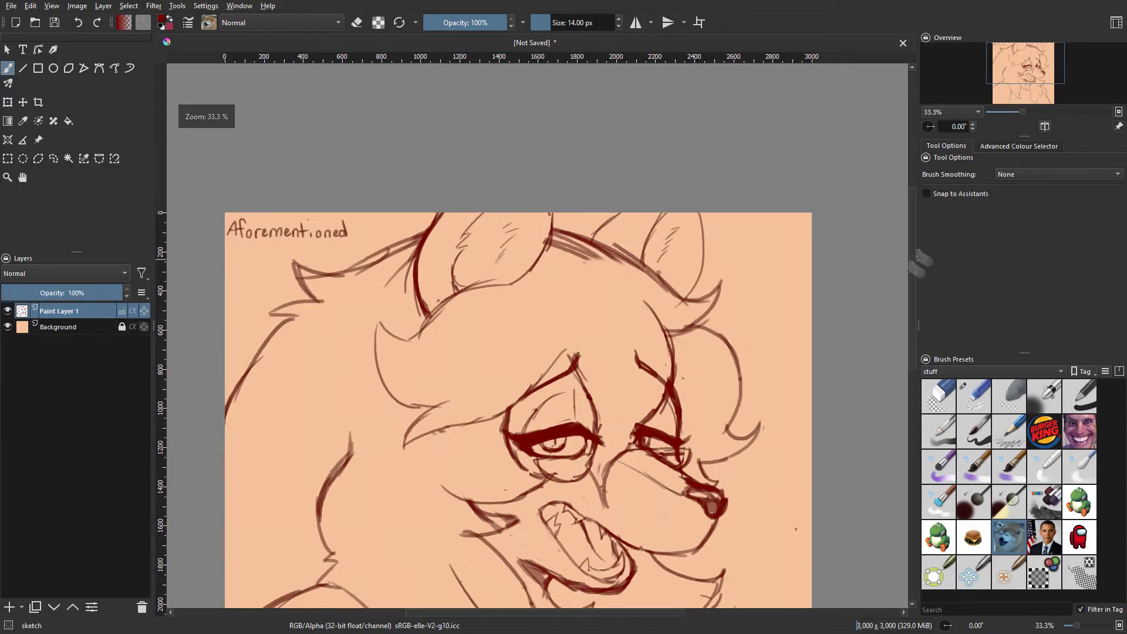
Step: Erase the old guideline across the snout and replace it with a thinner contour line
key("slash")
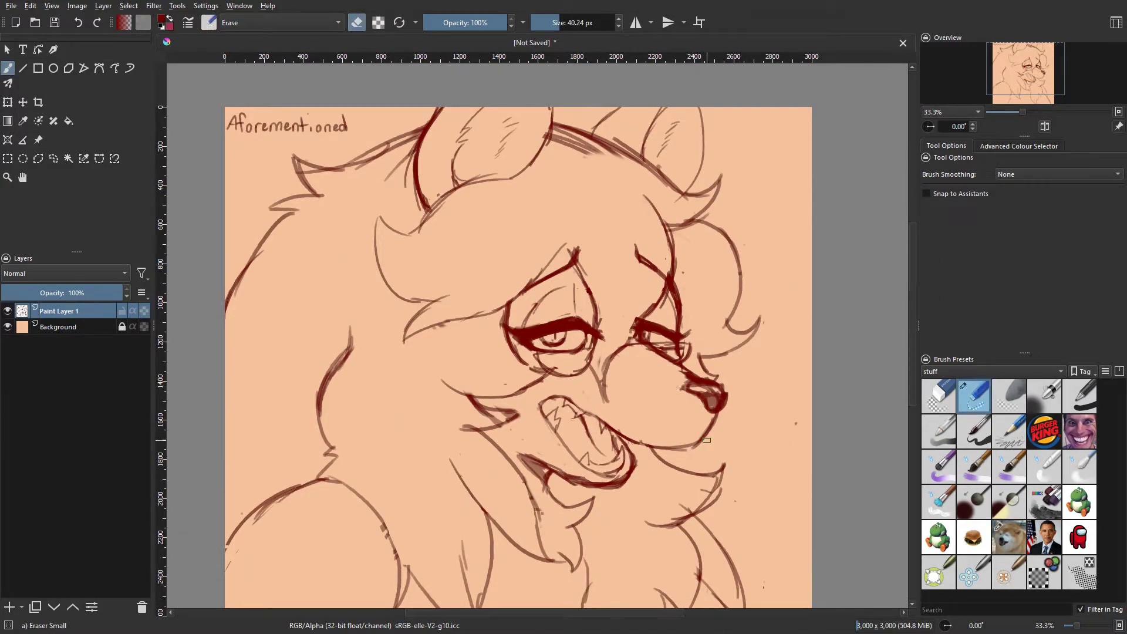
key("slash")
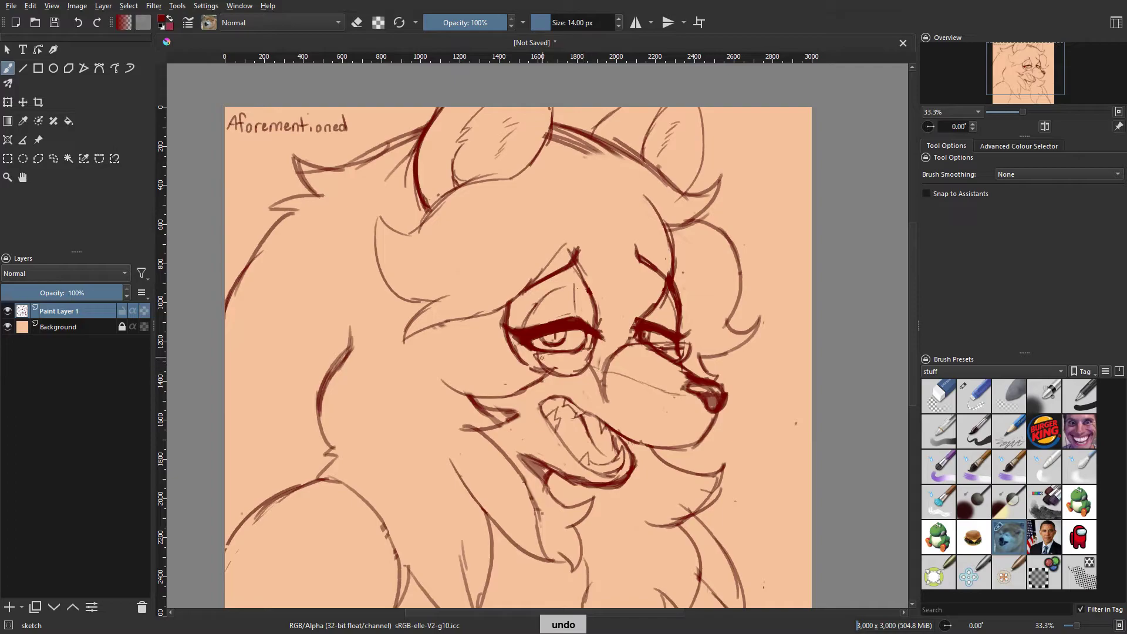
Step: Refine the bags beneath both eyes, trimming them with the eraser at 22 px
key("m")
key("m")
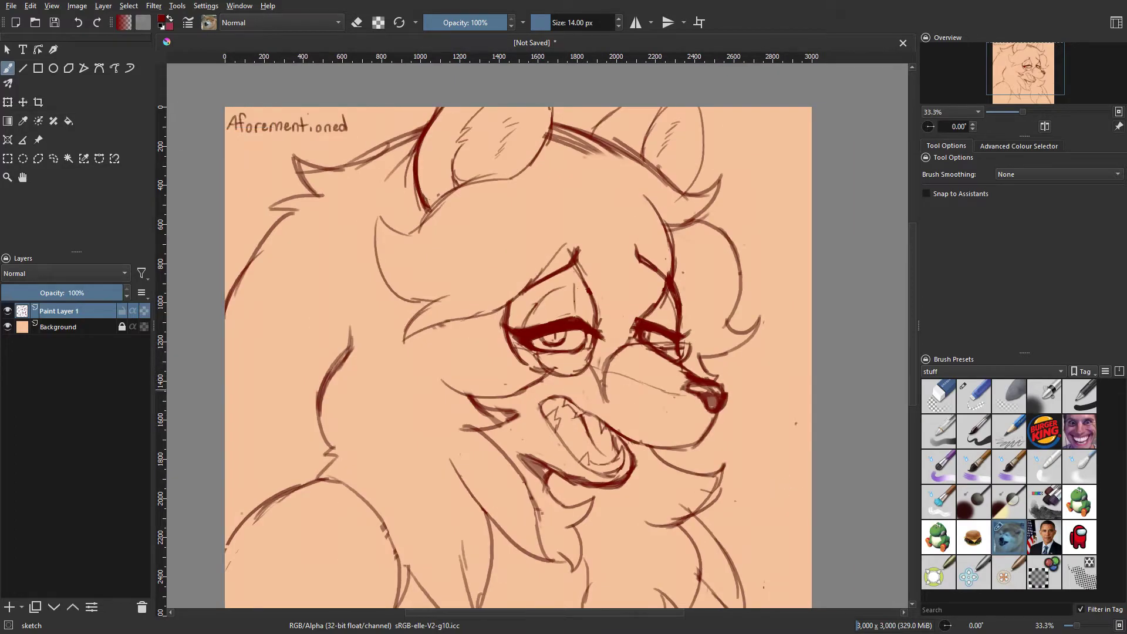
key("slash")
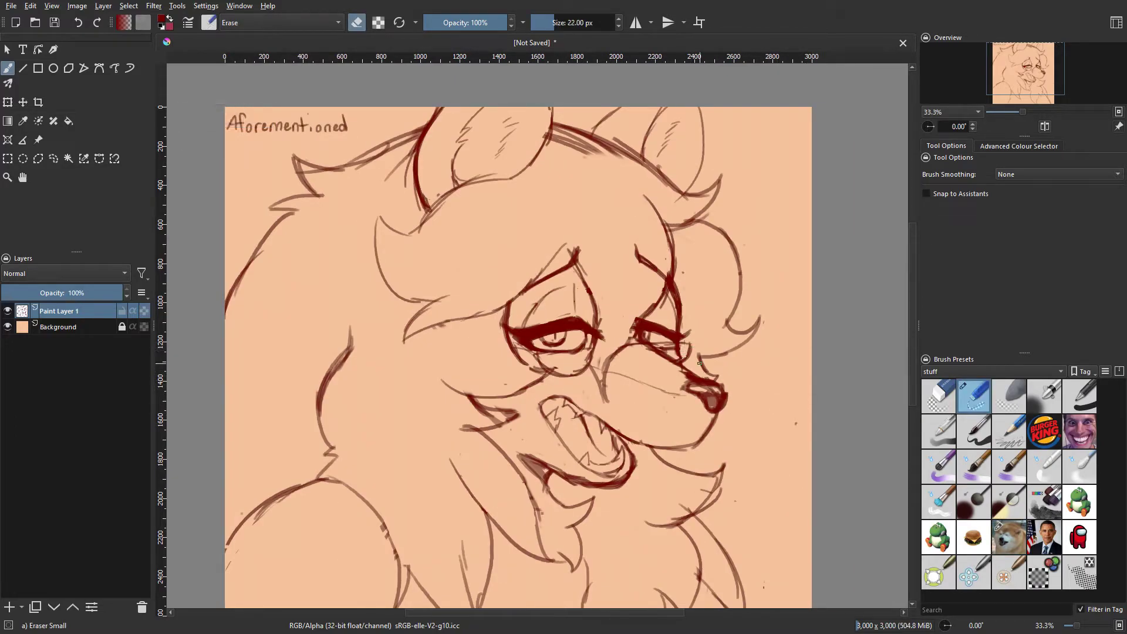
key("slash")
Step: Fill in the near corner of the mouth with dark strokes
scroll(910, 347, "down", 1)
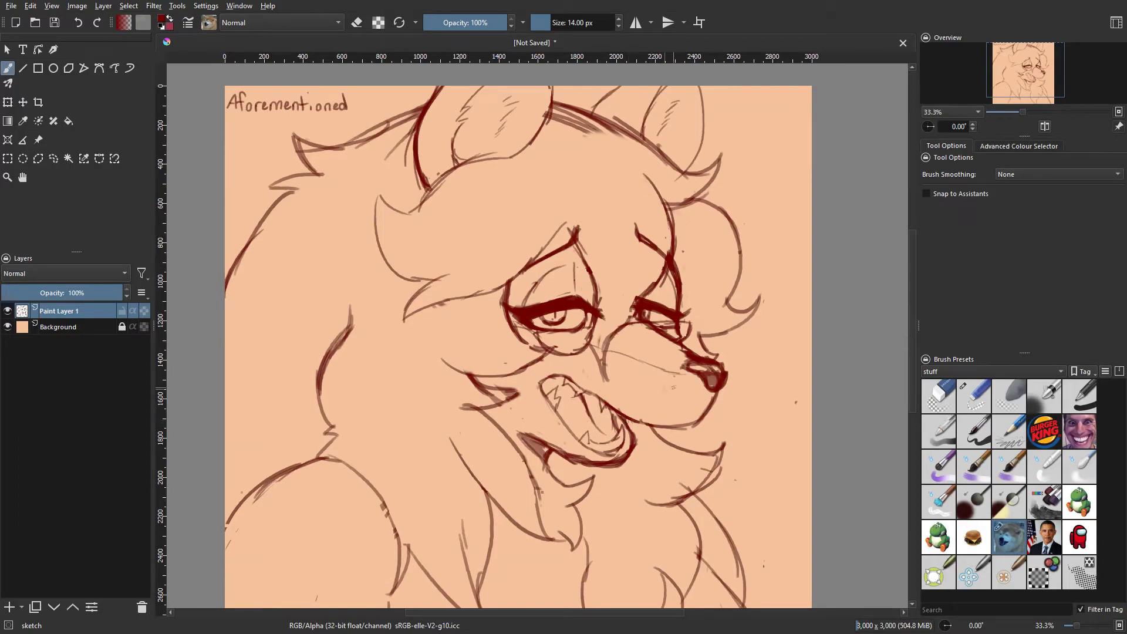
key("slash")
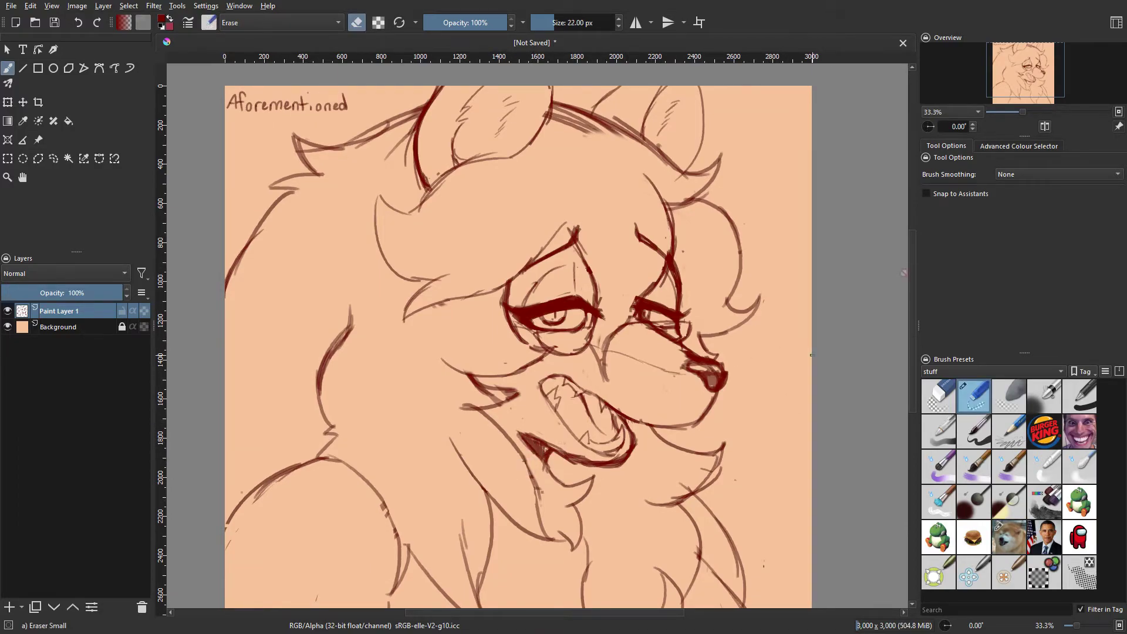
key("slash")
scroll(811, 354, "down", 1)
Step: Connect the near arm's inner outline below the mane fluff and erase the stray overlapping strokes
left_click_drag(912, 332, 912, 358)
key("m")
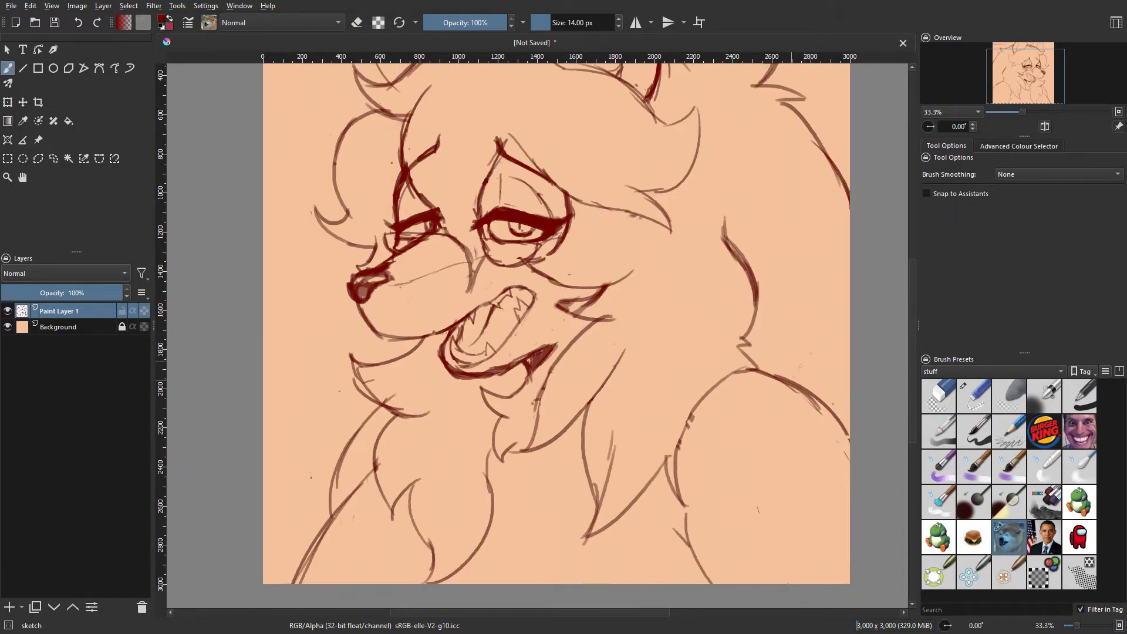
key("m")
left_click_drag(1023, 111, 1018, 112)
key("slash")
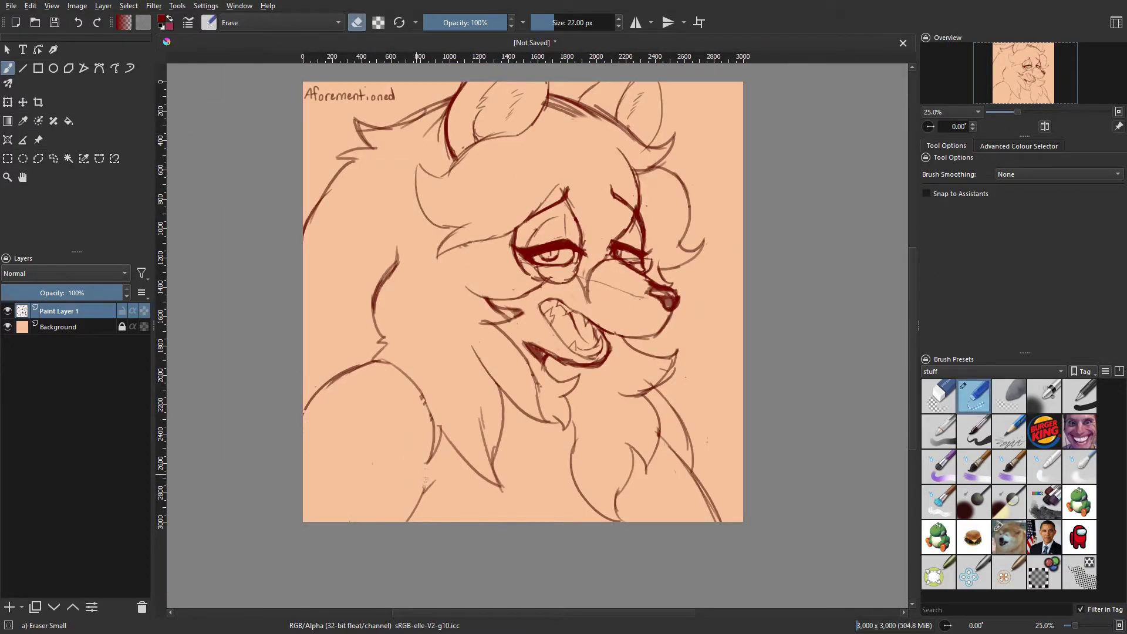
key("m")
key("slash")
key("m")
key("ctrl+z")
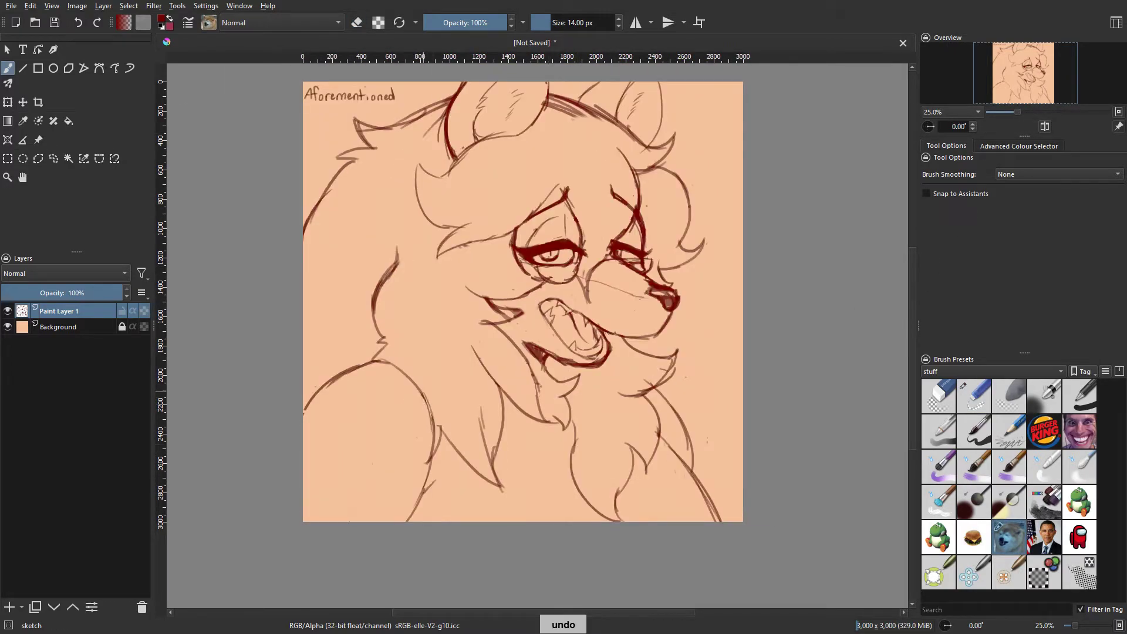
Step: Check the character sketch's proportions in the horizontally mirrored view
key("m")
key("m")
key("slash")
key("m")
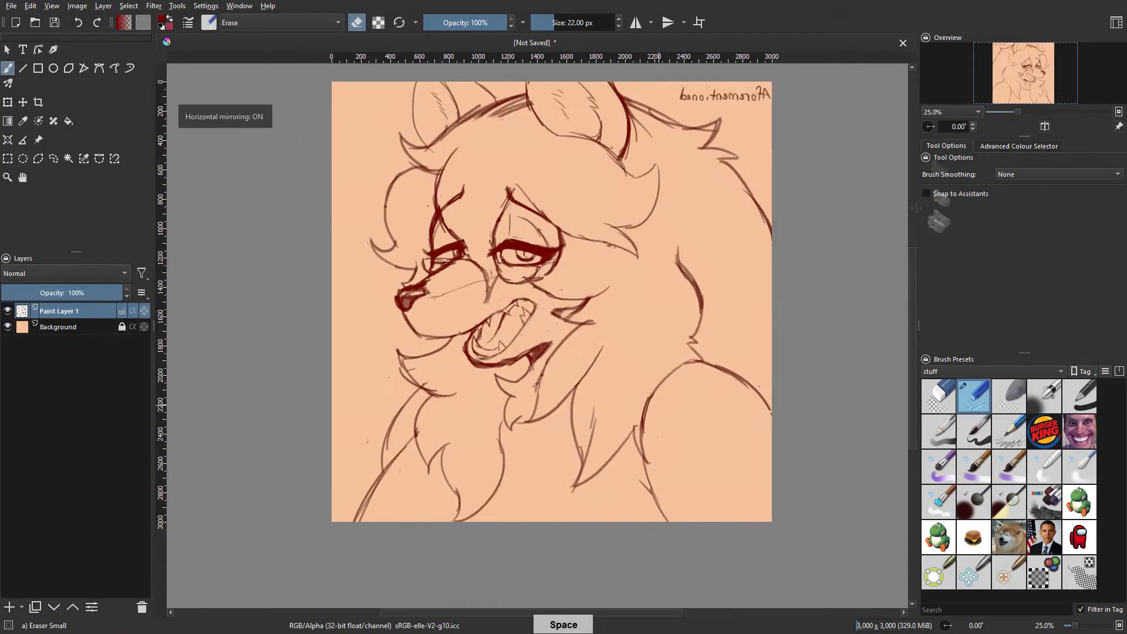
key("slash")
key("m")
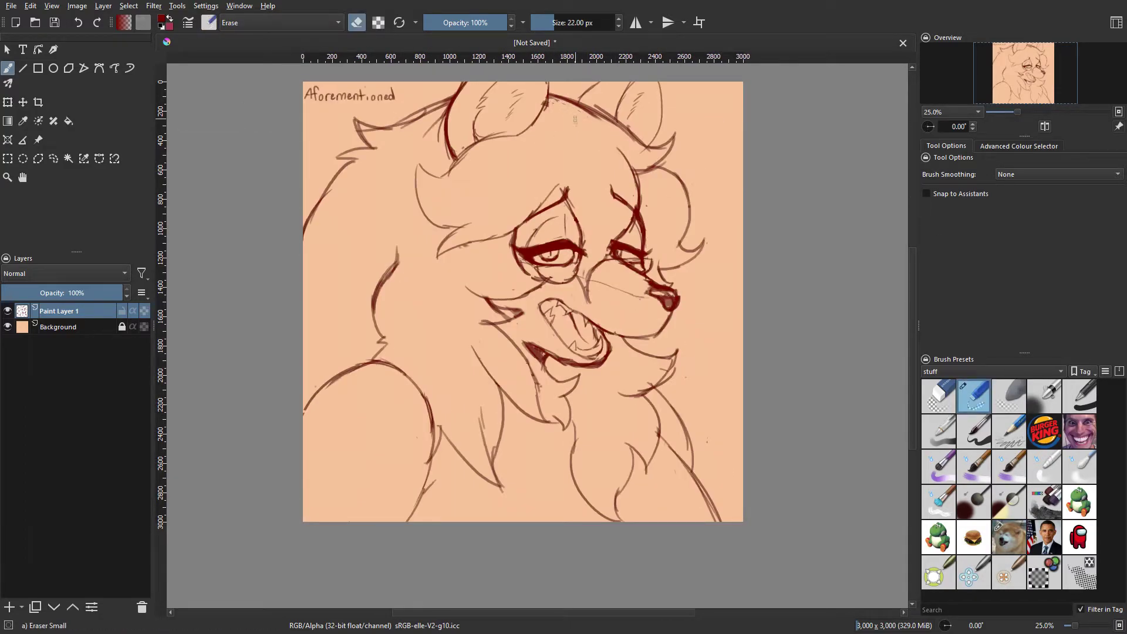
left_click(1010, 537)
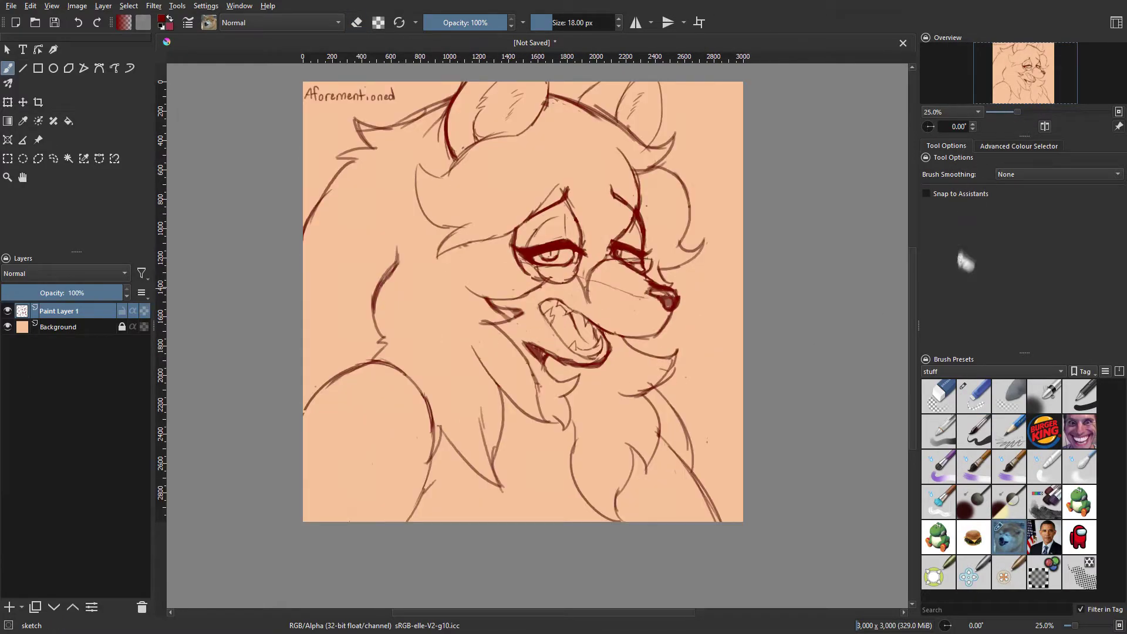
Step: Erase the near arm's inner outline and the old mane stroke above the near shoulder
key("m")
key("/")
key("m")
key("m")
key("m")
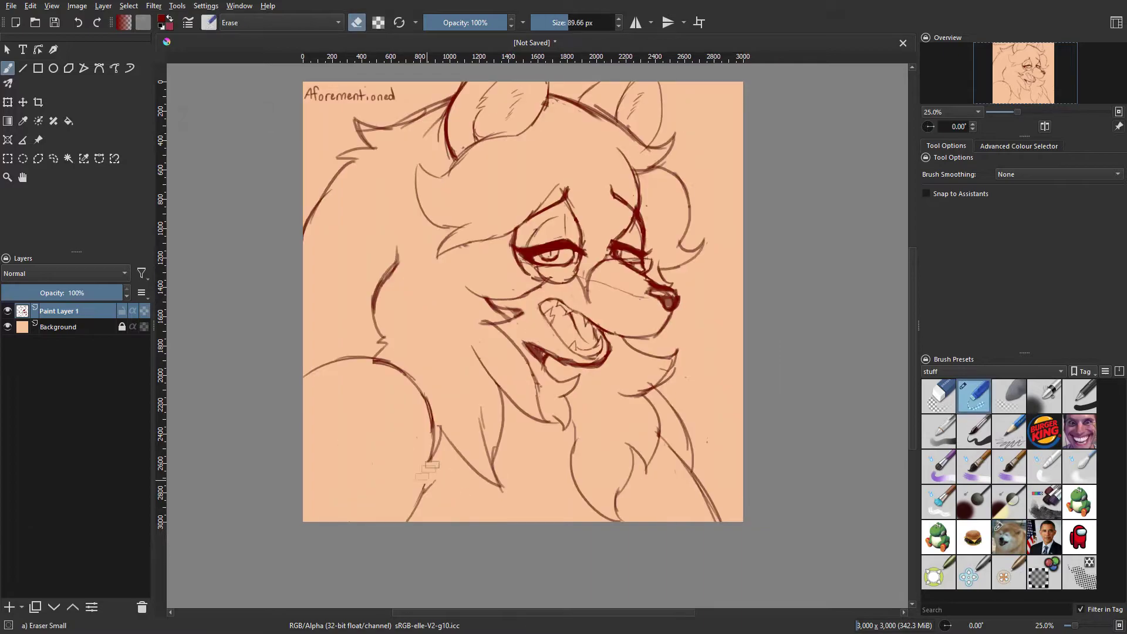
key("m")
key("m")
key("/")
key("m")
key("m")
key("m")
key("m")
key("/")
Step: Redraw the near mane edge as a sweeping curve over the shoulder, ending at the pointed fur tuft
left_click_drag(385, 252, 382, 364)
key("/")
left_click_drag(356, 311, 376, 379)
left_click_drag(348, 352, 383, 241)
key("space")
key("space")
key("/")
left_click_drag(354, 387, 350, 394)
key("/")
Step: Mark the near arm's crease with a short stroke near the canvas's lower edge, removing the stray stroke
left_click(434, 517)
mouse_move(413, 520)
left_mouse_down()
mouse_move(435, 488)
mouse_move(434, 518)
mouse_move(416, 522)
left_mouse_up()
key("ctrl+z")
key("/")
key("/")
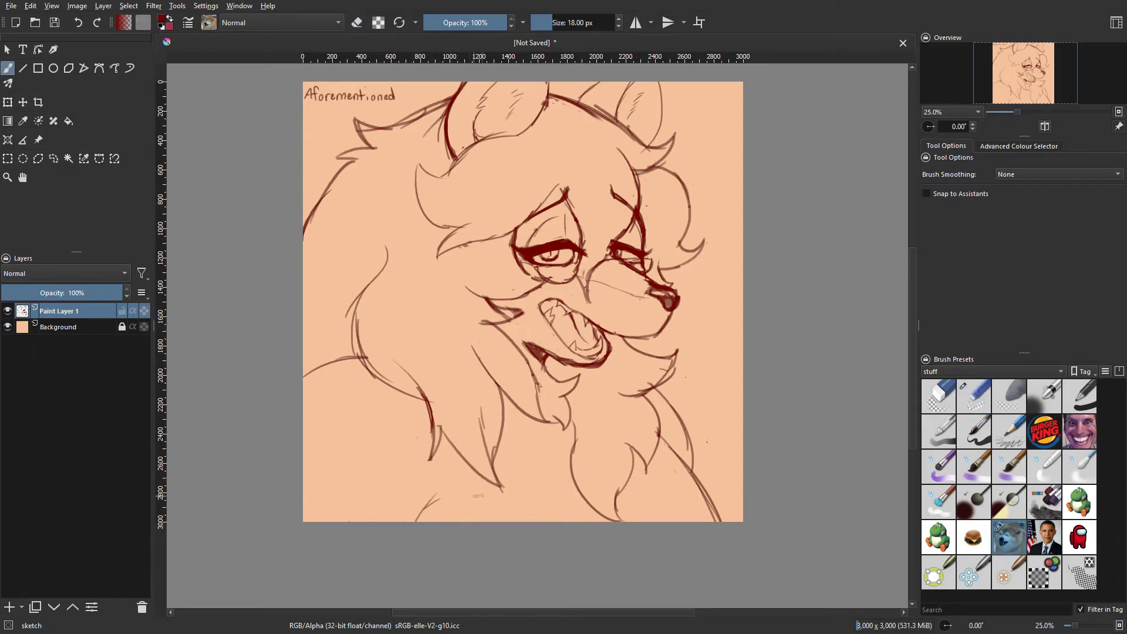
key("space")
key("space")
key("/")
key("slash")
Step: Add a paint layer directly above the Background and choose a dark warm grey for the base fill
left_click(66, 328)
left_click(9, 607)
left_click(1019, 146)
left_click(982, 257)
left_click_drag(384, 330, 411, 340)
key("ctrl+z")
left_click_drag(376, 336, 454, 336)
mouse_move(371, 335)
left_mouse_down()
mouse_move(415, 292)
mouse_move(329, 370)
left_mouse_up()
left_click(1080, 502)
left_click_drag(347, 252, 353, 218)
key("ctrl+z")
Step: Block in the face, neck and chest with a dark warm grey beneath the sketch lines
left_click(980, 247)
mouse_move(424, 223)
left_mouse_down()
mouse_move(338, 371)
mouse_move(377, 170)
mouse_move(341, 500)
mouse_move(659, 512)
left_mouse_up()
left_click(1080, 396)
left_click(1044, 397)
left_click_drag(470, 293, 563, 382)
left_click(1079, 397)
mouse_move(455, 267)
left_mouse_down()
mouse_move(550, 260)
mouse_move(491, 115)
mouse_move(537, 99)
mouse_move(601, 220)
mouse_move(608, 415)
mouse_move(683, 473)
mouse_move(693, 505)
left_mouse_up()
mouse_move(687, 446)
left_mouse_down()
mouse_move(640, 388)
mouse_move(634, 311)
mouse_move(646, 264)
left_mouse_up()
Step: Extend the warm grey fill over the back mane and both ears with the Basic-1 brush at 85.52 px
key("m")
key("ctrl+z")
left_click_drag(431, 270, 268, 270, "shift")
mouse_move(430, 272)
left_mouse_down()
mouse_move(411, 281)
mouse_move(401, 184)
mouse_move(420, 206)
mouse_move(475, 176)
mouse_move(516, 112)
mouse_move(528, 135)
left_mouse_up()
key("m")
mouse_move(384, 149)
left_mouse_down()
mouse_move(443, 111)
mouse_move(443, 94)
mouse_move(464, 82)
left_mouse_up()
key("m")
key("m")
left_click_drag(590, 97, 620, 82)
key("m")
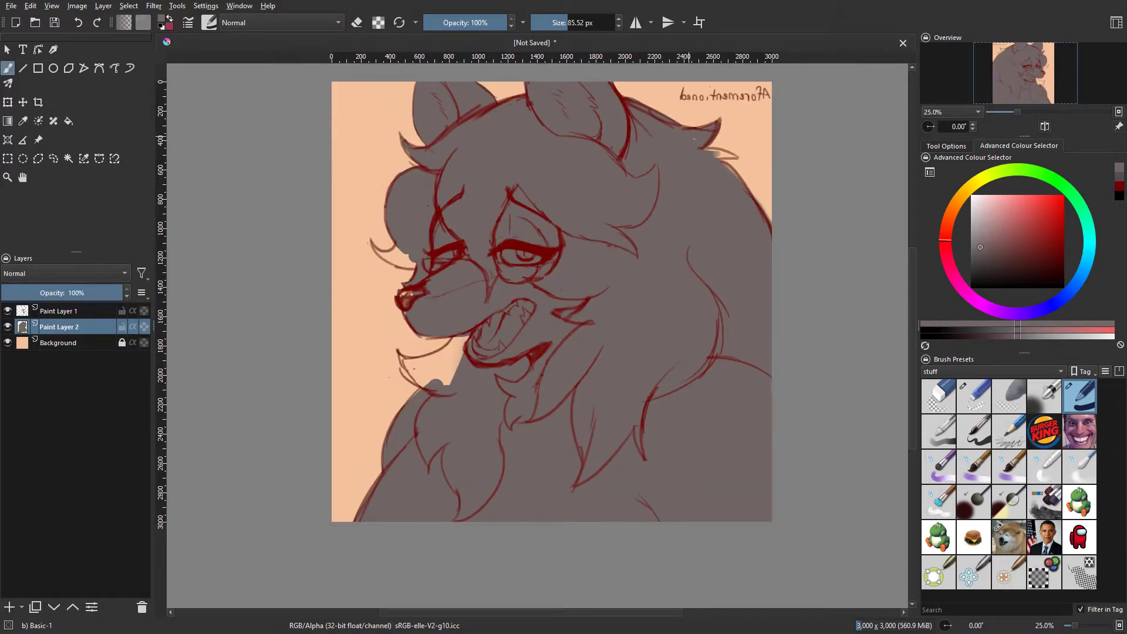
Step: Fill the remaining gap between the jaw and the far neck fluff with the warm grey
key("m")
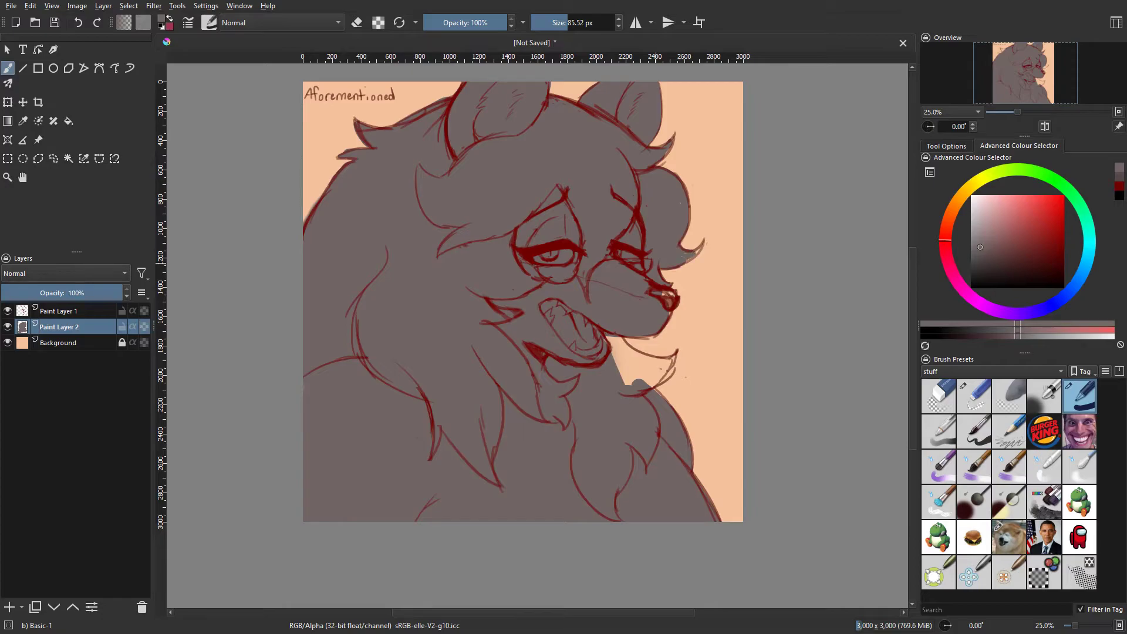
left_click_drag(610, 345, 635, 379)
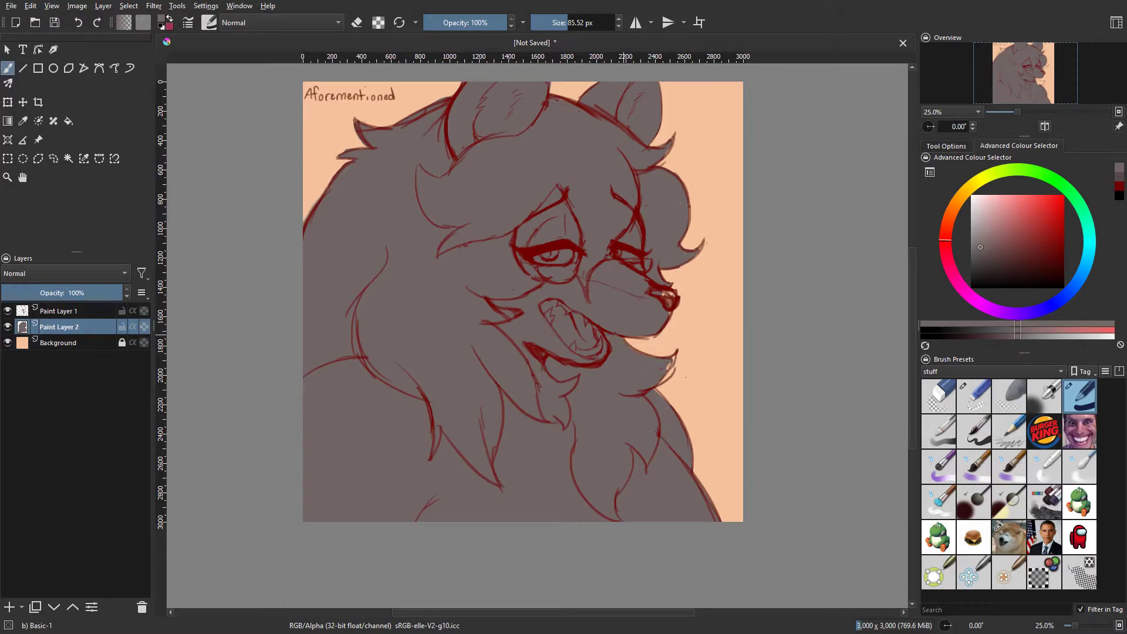
key("m")
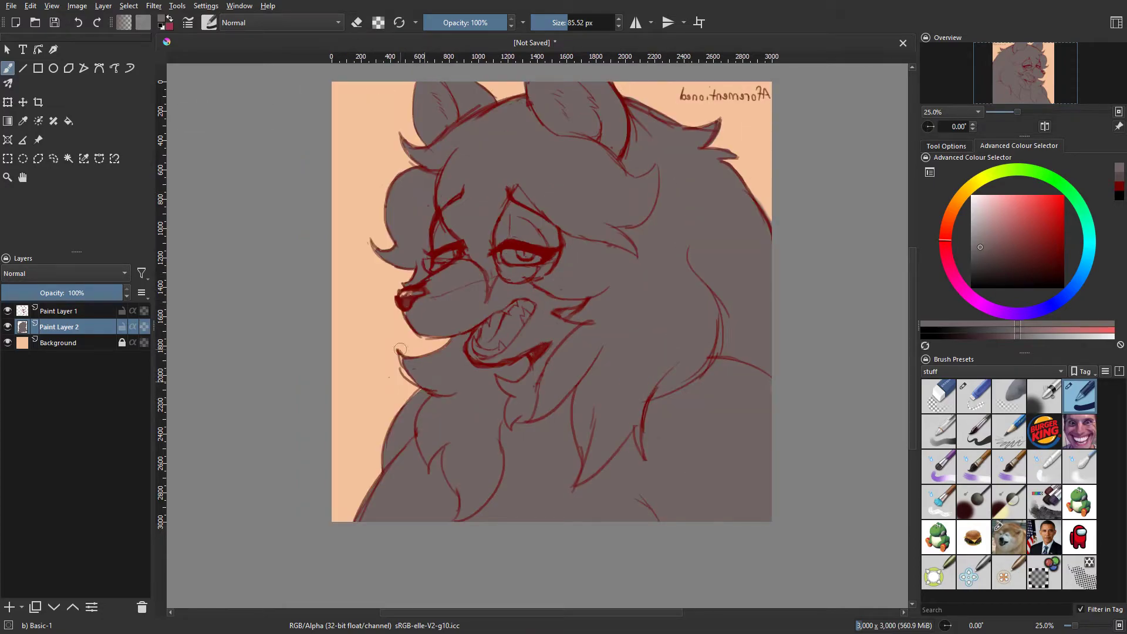
key("m")
left_click(978, 219)
mouse_move(620, 265)
left_mouse_down()
mouse_move(598, 320)
mouse_move(630, 338)
left_mouse_up()
key("ctrl+z")
key("ctrl+z")
Step: Paint the lower jaw, chin tuft and adjoining cheek fur in a pale warm grey
left_click(975, 207)
left_click_drag(630, 284, 621, 318)
key("ctrl+z")
mouse_move(558, 404)
left_mouse_down()
mouse_move(546, 414)
mouse_move(555, 388)
mouse_move(518, 337)
mouse_move(581, 357)
mouse_move(520, 320)
left_mouse_up()
Step: Paint the muzzle side and a small mark below the near eye pale grey with the Wet Paint brush at 46 px
left_click(940, 467)
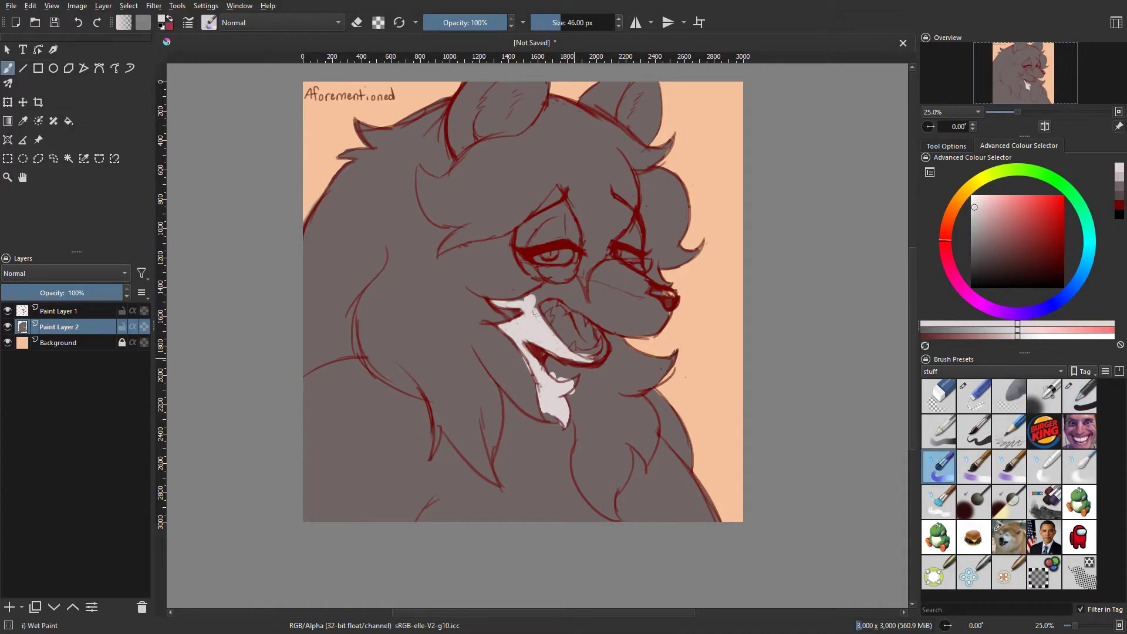
mouse_move(529, 268)
left_mouse_down()
mouse_move(599, 318)
mouse_move(600, 295)
mouse_move(609, 295)
mouse_move(621, 326)
mouse_move(623, 305)
mouse_move(646, 325)
left_mouse_up()
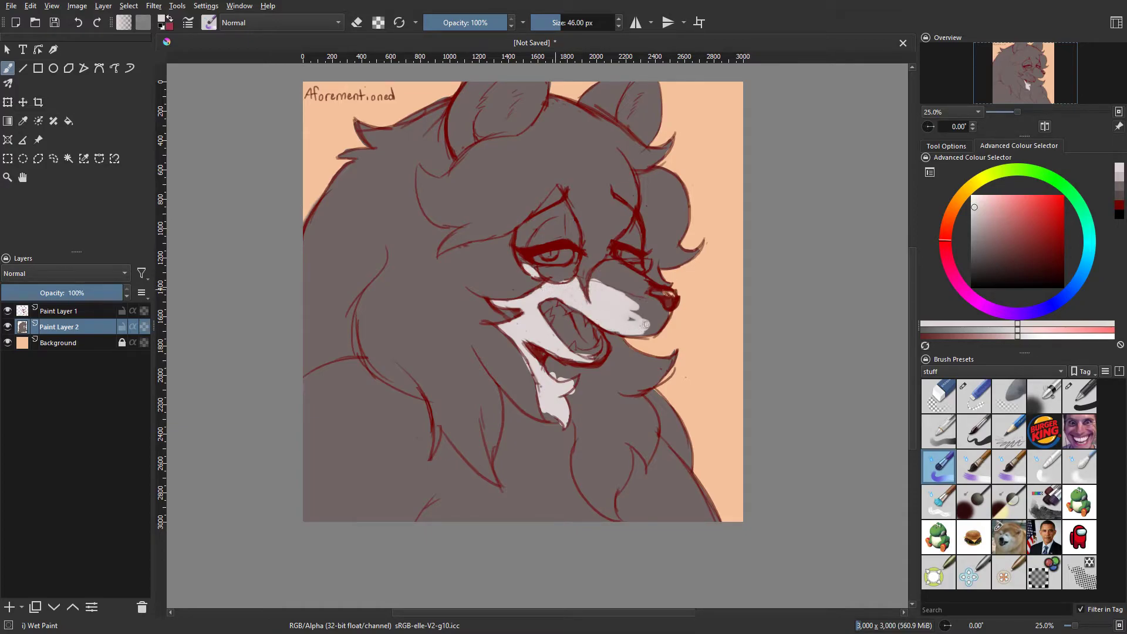
key("m")
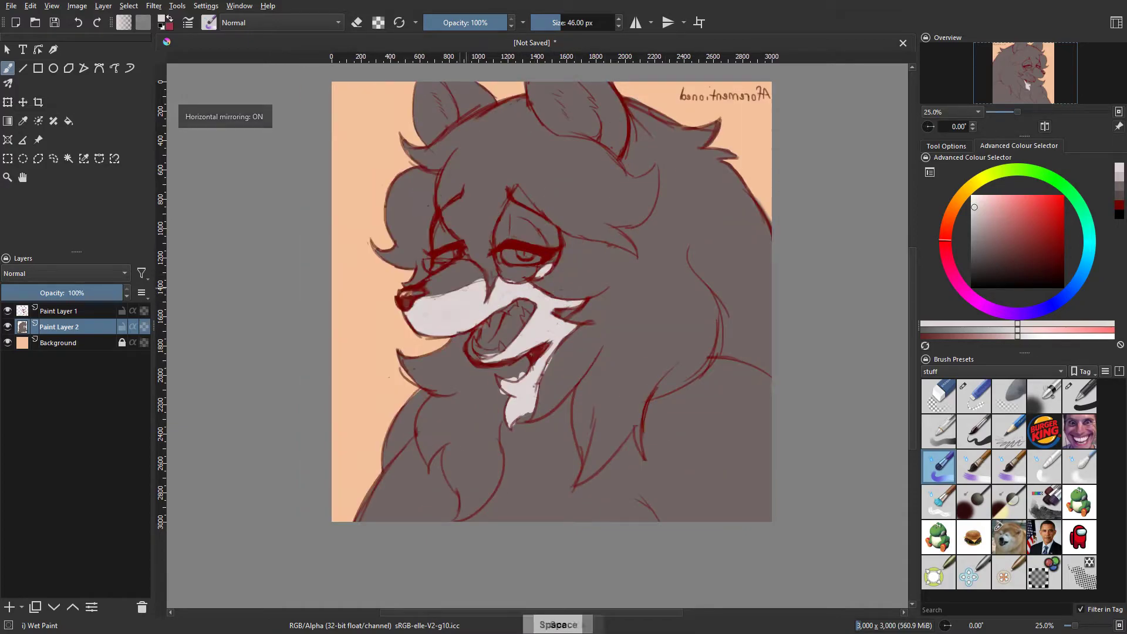
key("m")
Step: Fill the insides of both ears with the pale grey
left_click_drag(488, 114, 483, 134)
mouse_move(494, 91)
left_mouse_down()
mouse_move(527, 125)
mouse_move(521, 99)
mouse_move(537, 90)
left_mouse_up()
key("m")
mouse_move(434, 141)
left_mouse_down()
mouse_move(435, 89)
mouse_move(428, 117)
mouse_move(452, 114)
left_mouse_up()
key("space")
Step: Paint a jagged-topped pale patch across the near-side hair tuft beside the brow
left_click_drag(484, 203, 483, 224)
key("ctrl+z")
mouse_move(433, 183)
left_mouse_down()
mouse_move(486, 164)
mouse_move(483, 208)
left_mouse_up()
key("ctrl+z")
mouse_move(486, 165)
left_mouse_down()
mouse_move(510, 173)
mouse_move(517, 200)
mouse_move(502, 192)
mouse_move(493, 215)
mouse_move(531, 203)
mouse_move(604, 234)
mouse_move(558, 212)
mouse_move(580, 216)
mouse_move(577, 191)
mouse_move(609, 198)
left_mouse_up()
key("ctrl+z")
key("m")
key("space")
mouse_move(487, 230)
left_mouse_down()
mouse_move(448, 212)
mouse_move(484, 198)
mouse_move(441, 221)
mouse_move(421, 188)
left_mouse_up()
mouse_move(424, 185)
left_mouse_down()
mouse_move(453, 220)
mouse_move(420, 171)
mouse_move(455, 206)
left_mouse_up()
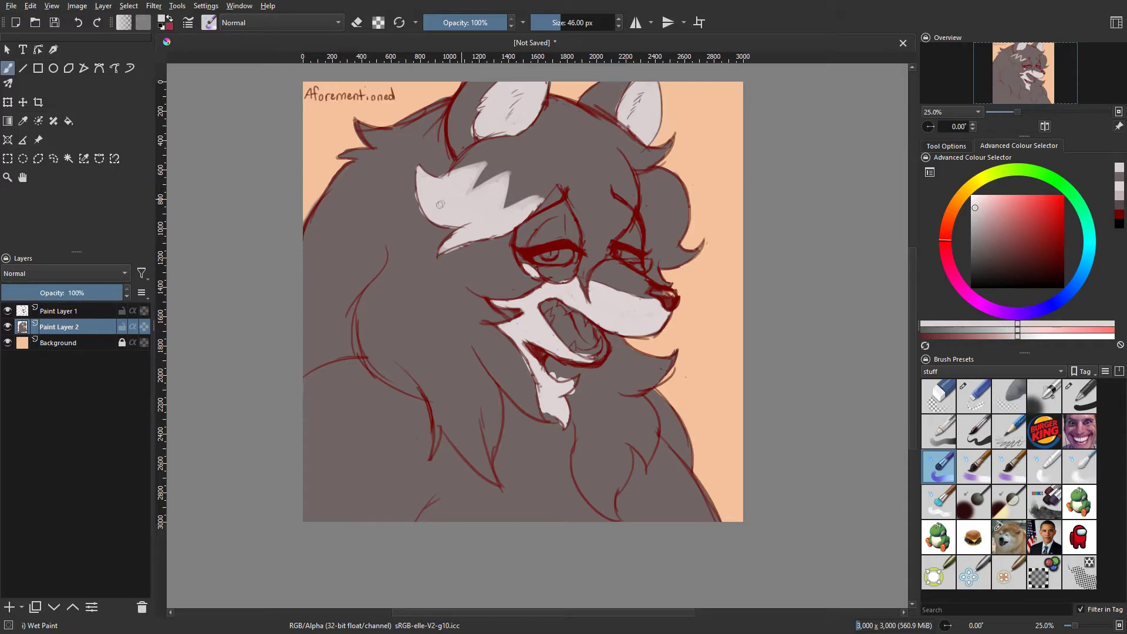
Step: Paint a pale blaze between the eyes rising into jagged points on the forehead, using a 35 px brush
key("bracketleft")
key("bracketleft")
mouse_move(589, 271)
left_mouse_down()
mouse_move(582, 294)
mouse_move(595, 253)
left_mouse_up()
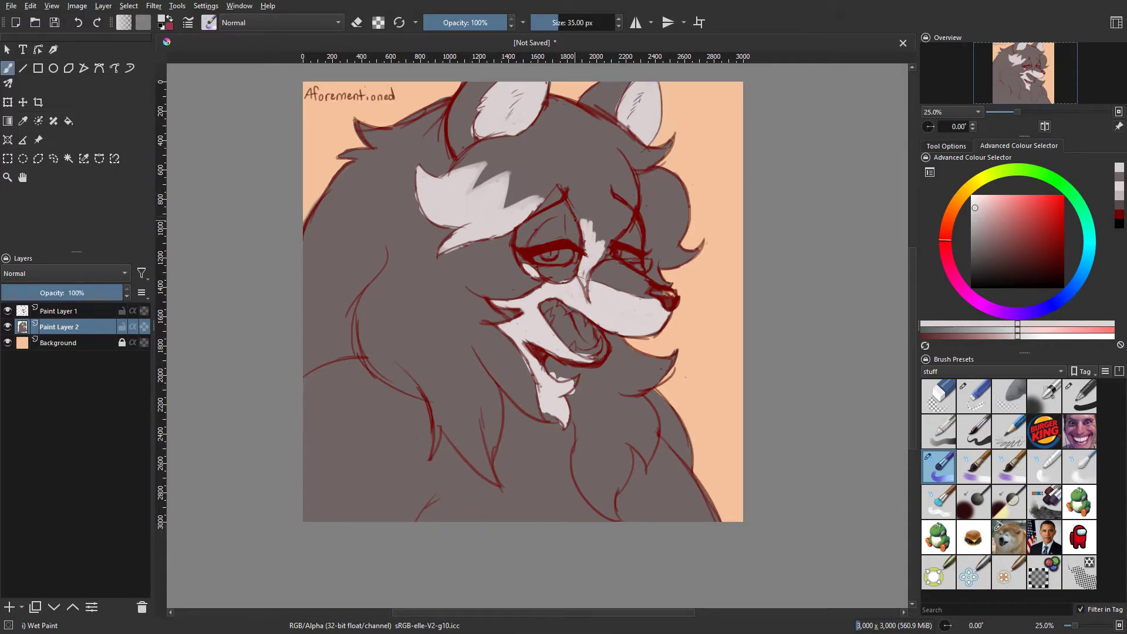
left_click_drag(548, 197, 537, 189)
key("ctrl+z")
left_click_drag(565, 225, 582, 237)
key("ctrl+z")
mouse_move(572, 204)
left_mouse_down()
mouse_move(595, 173)
mouse_move(613, 231)
left_mouse_up()
key("ctrl+z")
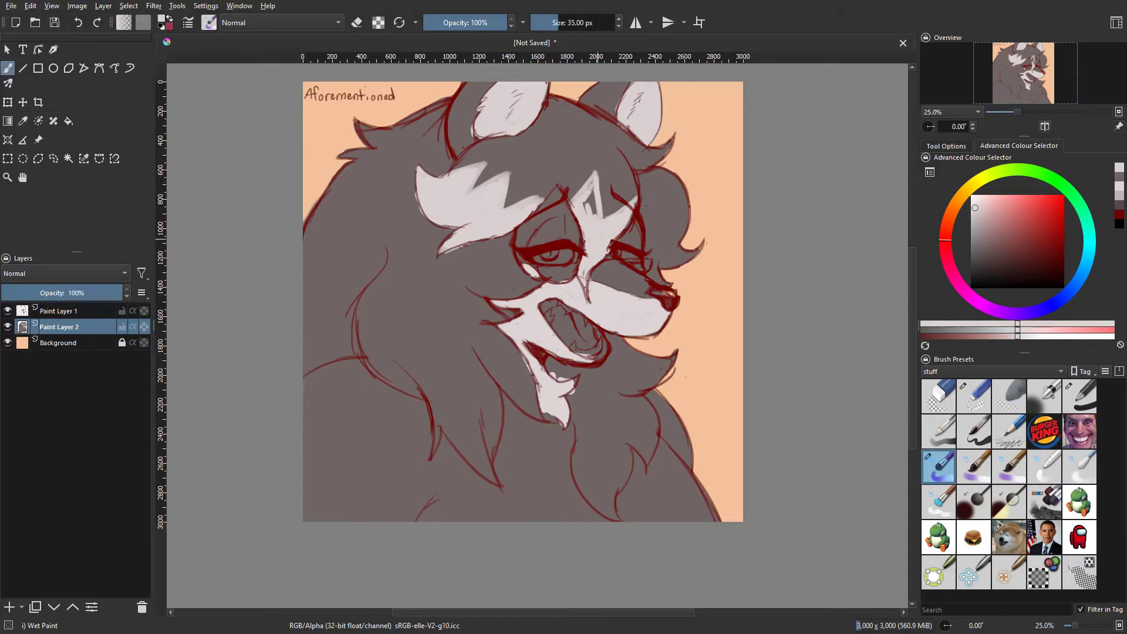
Step: Paint a jagged pale patch on the far-side hair tuft and clean up the spill past its outline
key("space")
key("space")
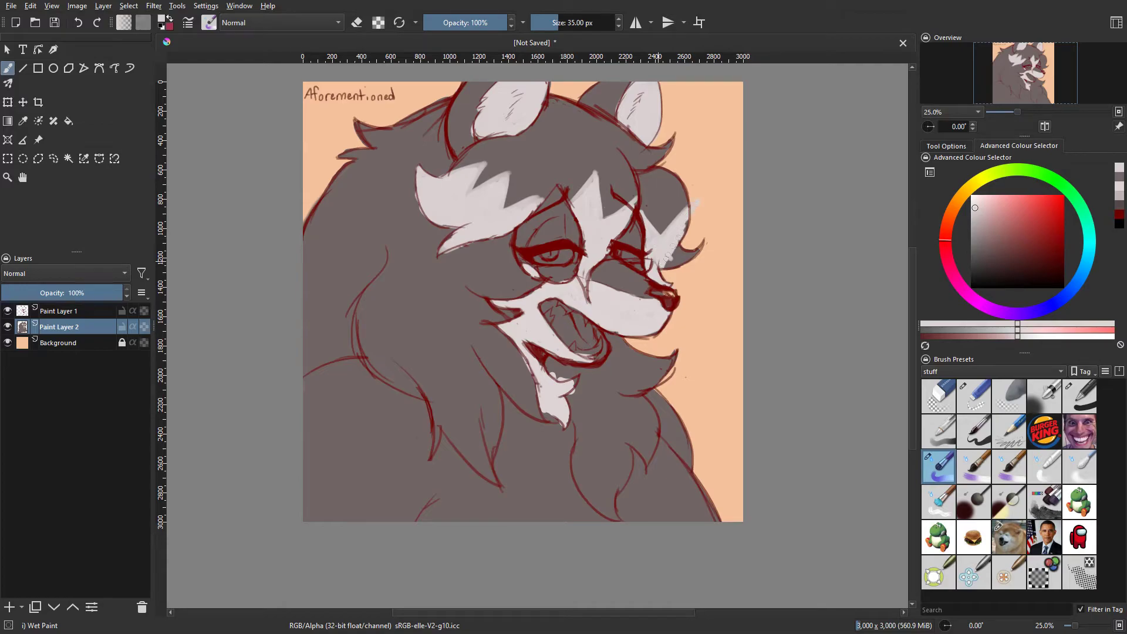
left_click_drag(673, 250, 685, 223)
key("slash")
key("slash")
Step: Paint the outer spike of the near mane's hanging fur tuft in pale grey
left_click_drag(407, 369, 435, 433)
left_click_drag(434, 416, 418, 419)
key("ctrl+z")
mouse_move(429, 350)
left_mouse_down()
mouse_move(433, 412)
mouse_move(471, 420)
left_mouse_up()
left_click_drag(430, 363, 463, 451)
left_click_drag(441, 388, 470, 450)
left_click_drag(430, 365, 483, 463)
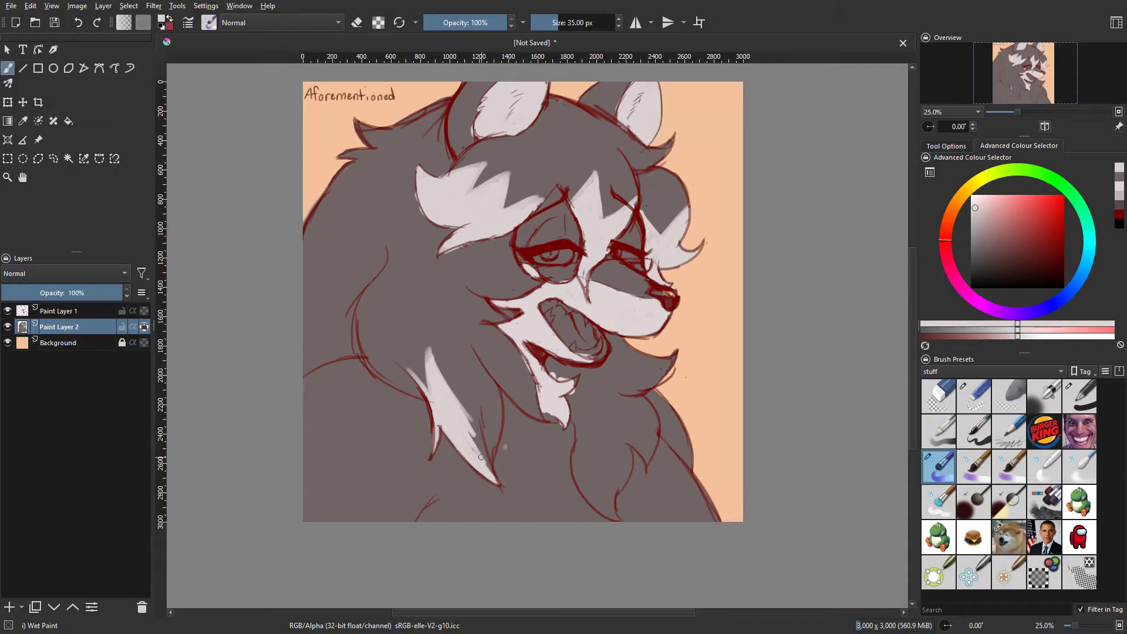
Step: Complete the hanging tuft with a second pale spike and extend the pale fur up to the near cheek
mouse_move(468, 340)
left_mouse_down()
mouse_move(473, 420)
mouse_move(490, 461)
left_mouse_up()
left_click_drag(493, 403, 499, 458)
left_click_drag(470, 367, 496, 426)
mouse_move(478, 322)
left_mouse_down()
mouse_move(508, 367)
mouse_move(484, 341)
left_mouse_up()
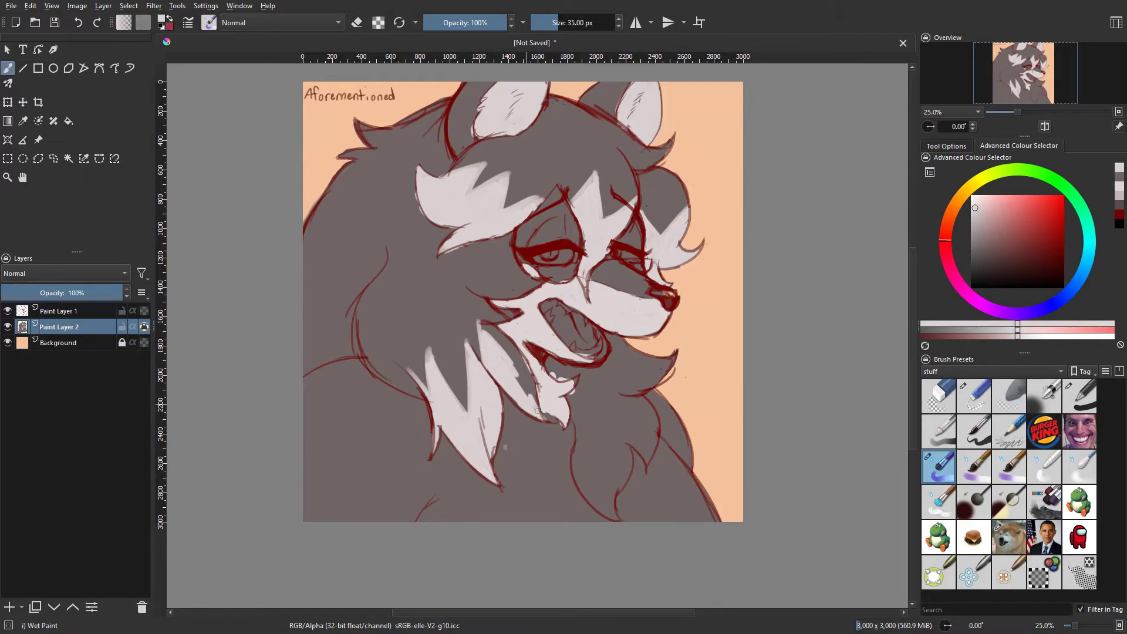
key("ctrl+z")
mouse_move(463, 295)
left_mouse_down()
mouse_move(485, 322)
mouse_move(511, 321)
left_mouse_up()
Step: Erase the stray sketch strokes beside the near cheek tuft on Paint Layer 1 and return to Paint Layer 2
left_click(65, 311)
left_click(975, 396)
key("ctrl+z")
left_click_drag(507, 317, 497, 312)
left_click(939, 467)
left_click(64, 327)
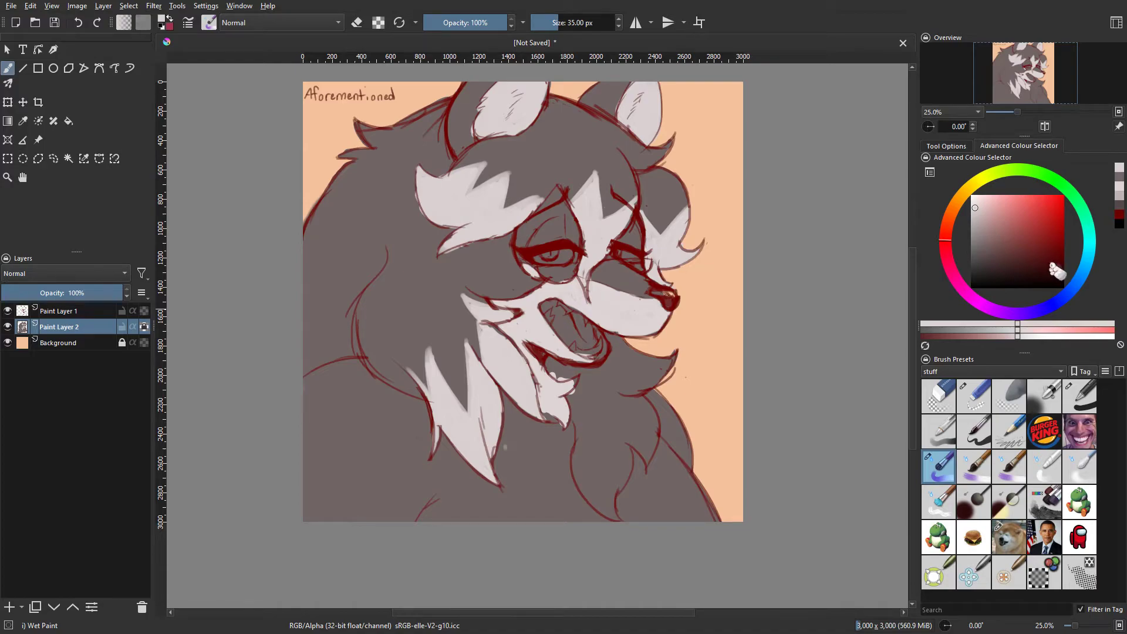
key("ctrl+z")
Step: Paint the white of the near eye in a pale bluish white
left_click(1038, 310)
left_click(976, 202)
left_click(562, 252)
key("ctrl+z")
left_click_drag(562, 253, 569, 256)
mouse_move(538, 258)
left_mouse_down()
mouse_move(557, 255)
mouse_move(547, 258)
left_mouse_up()
Step: Colour the irises saturated orange and sample the far eye's white for touch-ups
left_click(958, 201)
left_click(1046, 207)
left_click_drag(617, 251, 626, 257)
left_click(629, 255, "ctrl")
Step: Paint light grey patches on both upper eyelids
left_click(573, 271, "ctrl")
left_click(973, 229)
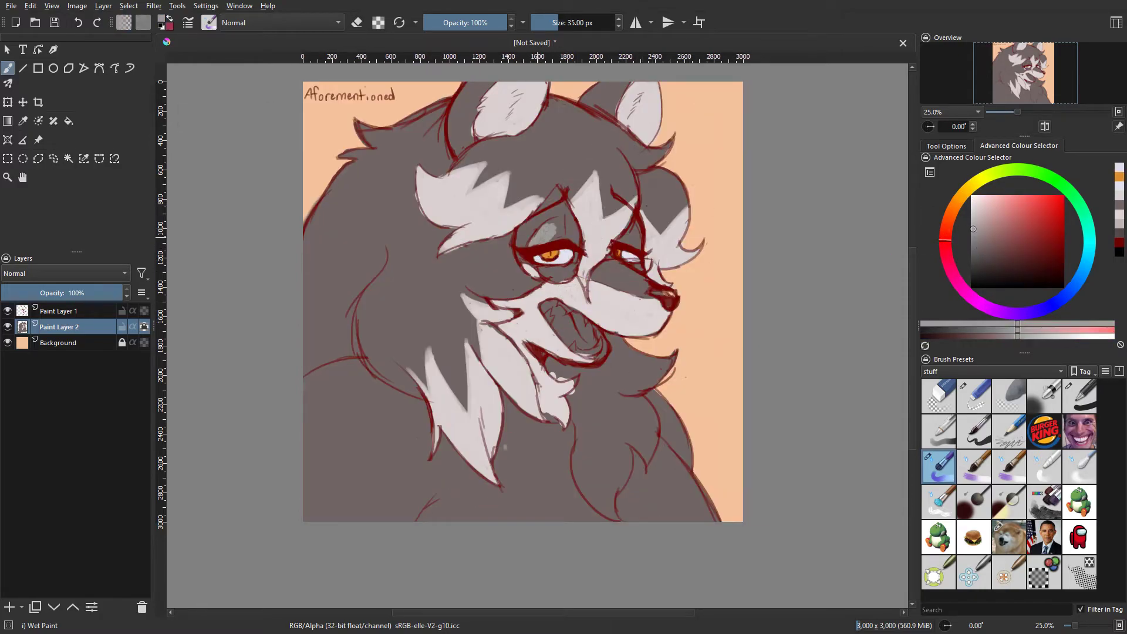
left_click_drag(562, 225, 563, 217)
left_click_drag(627, 235, 625, 240)
Step: Add a paler vertical stripe to each upper eyelid
left_click(976, 208)
left_click_drag(554, 219, 551, 241)
left_click_drag(629, 228, 627, 245)
key("space")
key("space")
Step: Paint the bag beneath the near eye with the pale colour sampled from the muzzle
left_click(568, 274, "ctrl")
left_click(575, 289, "ctrl")
left_click_drag(533, 272, 569, 276)
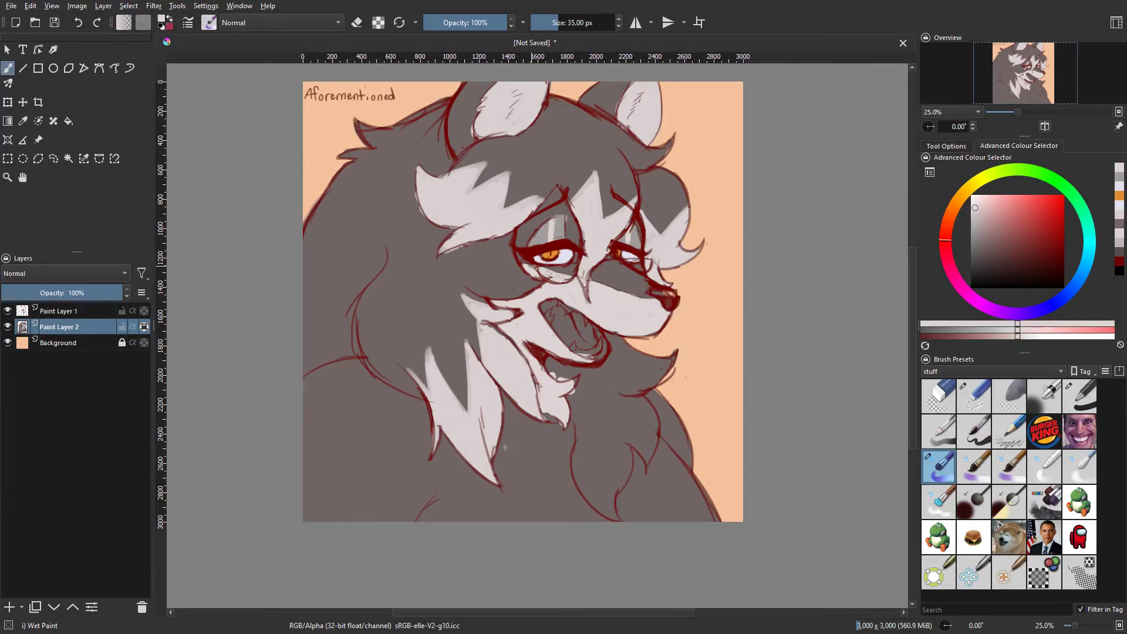
key("space")
key("space")
key("Page_Up")
key("slash")
left_click(112, 327)
key("slash")
key("space")
key("space")
left_click(635, 287, "ctrl")
left_click_drag(634, 296, 648, 299)
key("ctrl+z")
Step: Paint the tongue and the inside of the open mouth in salmon pink
left_click(1001, 210)
left_click_drag(566, 325, 602, 336)
left_click(1004, 201)
left_click(595, 322, "ctrl")
key("space")
key("space")
Step: Paint the chest tuft with the pale colour sampled from the chin fur, using a 45.37 px brush
left_click(555, 418, "ctrl")
left_click_drag(599, 450, 616, 516)
left_click(561, 23)
mouse_move(611, 452)
left_mouse_down()
mouse_move(614, 476)
mouse_move(608, 448)
left_mouse_up()
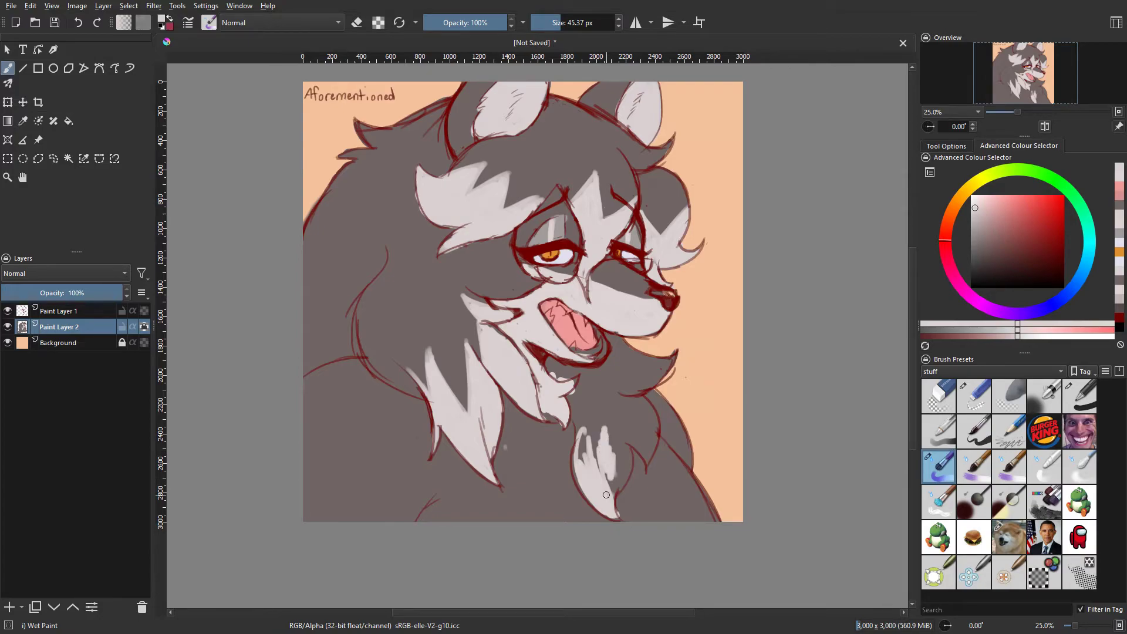
left_click_drag(585, 462, 582, 446)
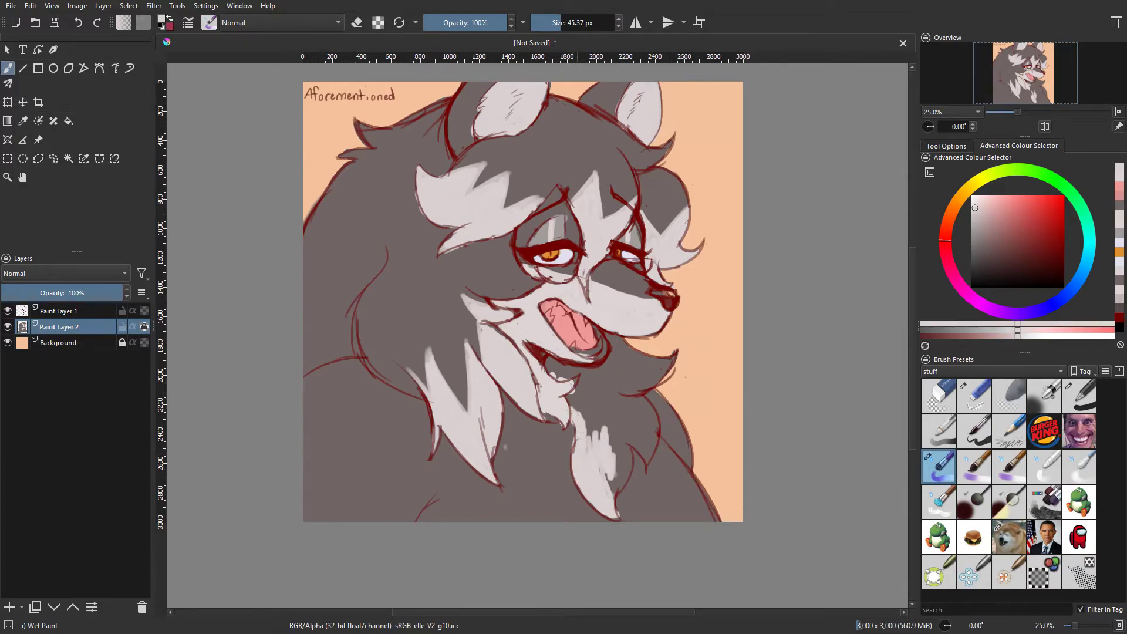
left_click_drag(578, 380, 612, 438)
mouse_move(611, 514)
left_mouse_down()
mouse_move(620, 438)
mouse_move(608, 405)
mouse_move(612, 461)
mouse_move(633, 405)
mouse_move(654, 425)
mouse_move(626, 420)
mouse_move(623, 364)
mouse_move(657, 365)
mouse_move(615, 364)
mouse_move(614, 392)
left_mouse_up()
Step: Extend the pale fur up the throat and into the far neck tuft, leaving jagged grey points beneath the jaw
left_click(624, 353, "ctrl")
left_click(639, 376, "ctrl")
key("ctrl+z")
left_click_drag(641, 352, 622, 339)
key("space")
key("space")
left_click(554, 376, "ctrl")
left_click_drag(547, 360, 616, 432)
left_click(536, 499, "ctrl")
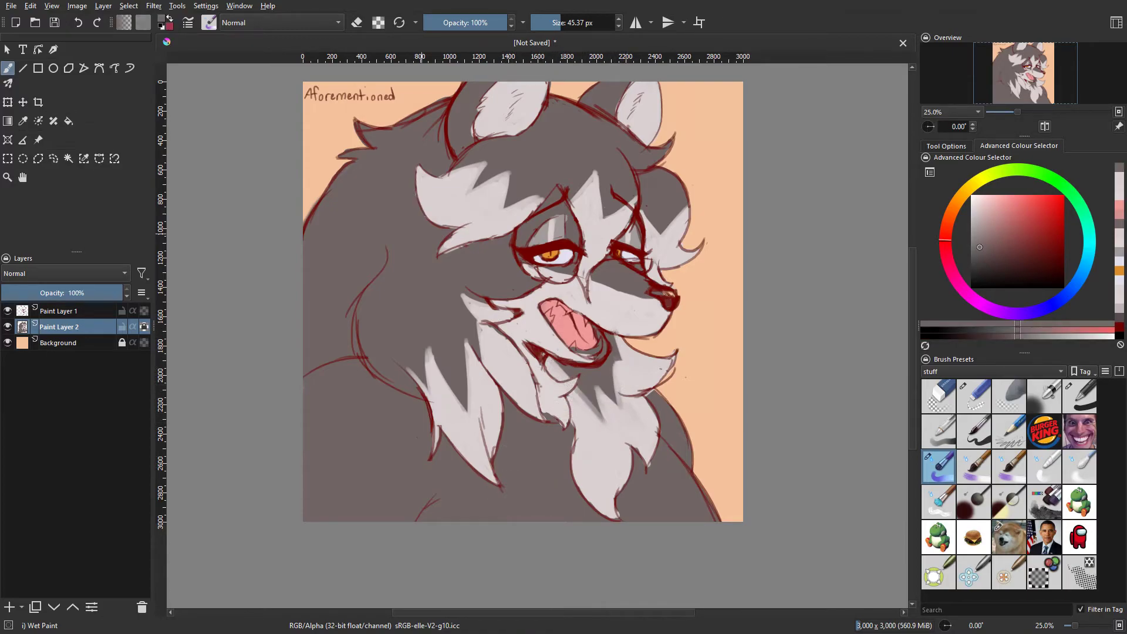
key("space")
key("space")
Step: Touch up the inside of the mouth and paint the upper teeth with the sampled eye white at 10.20 px
left_click(590, 357, "ctrl")
left_click_drag(594, 330, 599, 384)
left_click(567, 257, "ctrl")
left_click_drag(583, 191, 563, 192)
left_click_drag(548, 314, 553, 321)
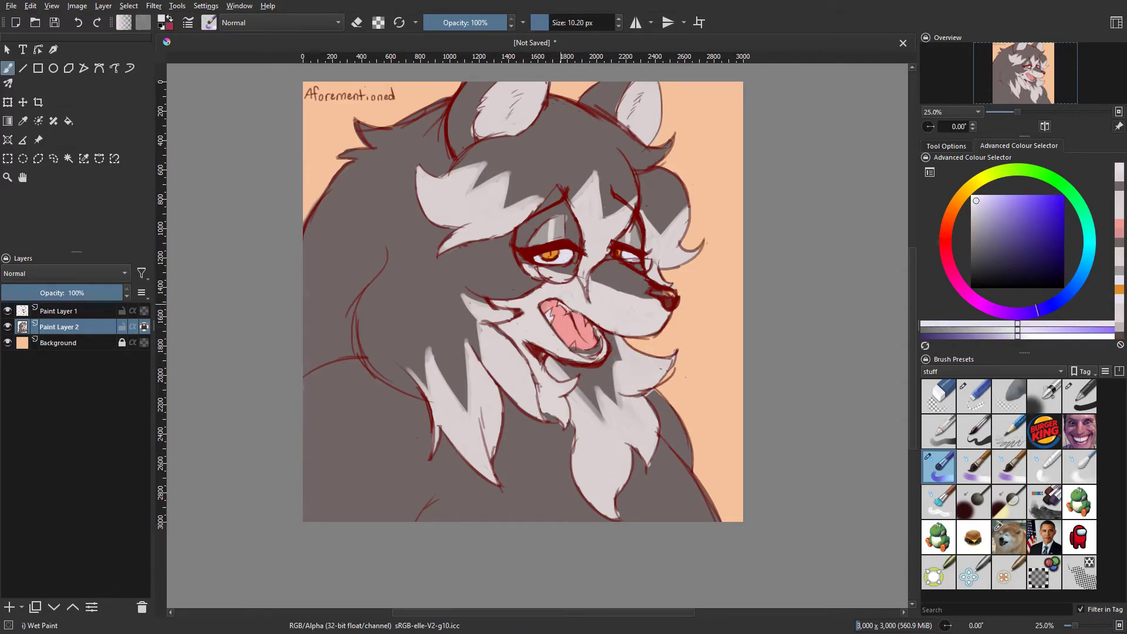
Step: Clean up the lower mouth interior and paint the lower teeth with the sampled eye white
key("plus")
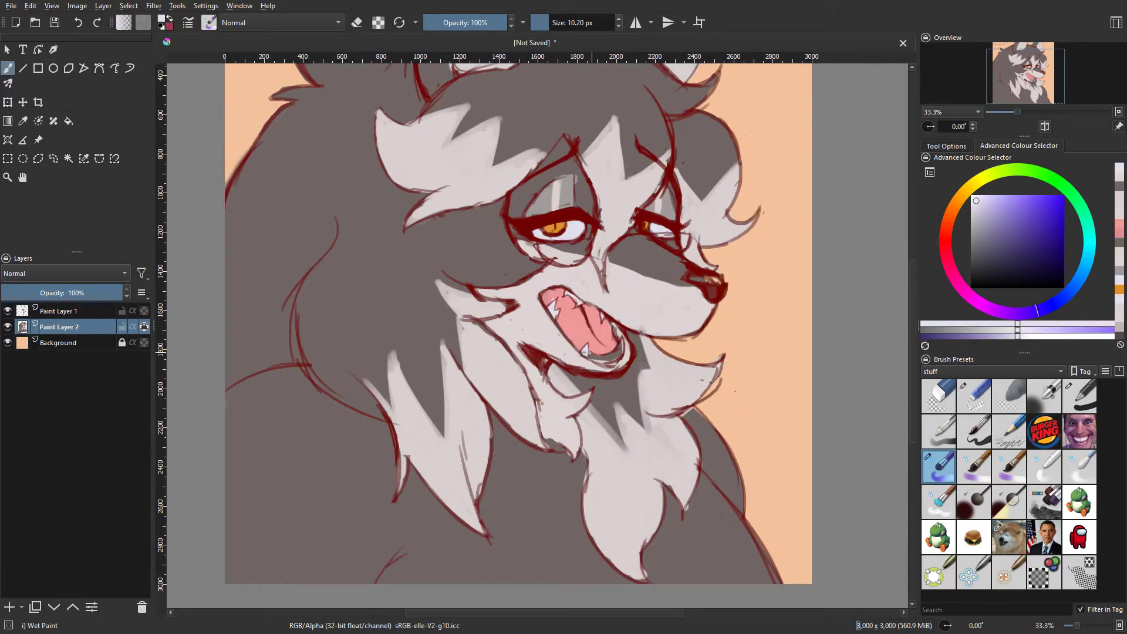
left_click(612, 346, "ctrl")
left_click_drag(604, 319, 619, 342)
left_click(570, 232, "ctrl")
left_click_drag(574, 296, 582, 302)
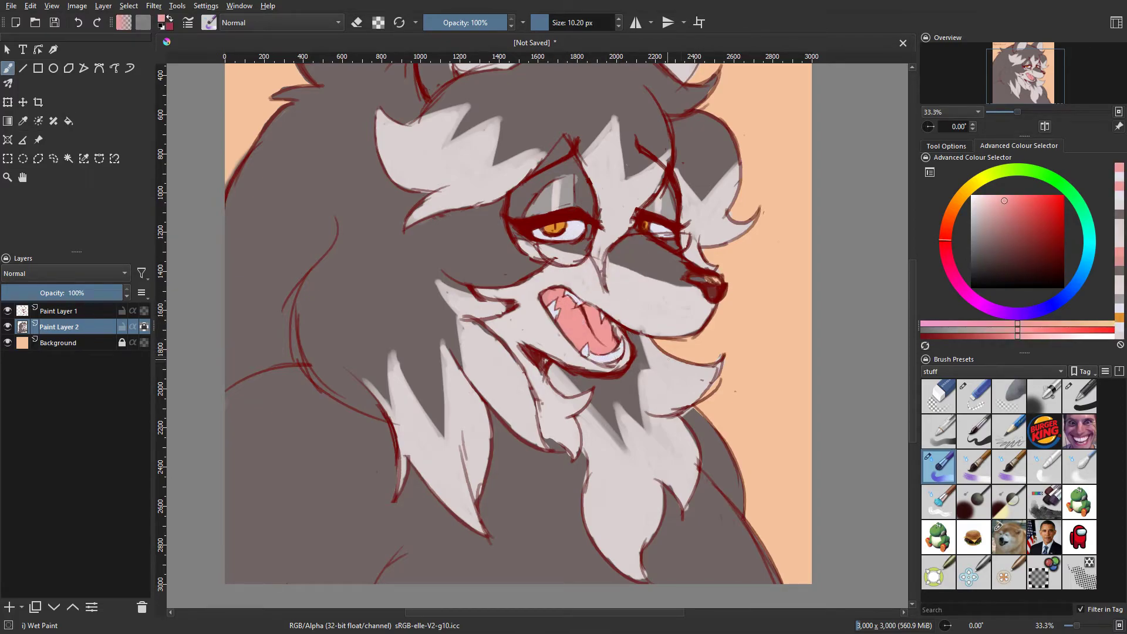
key("minus")
key("minus")
key("space")
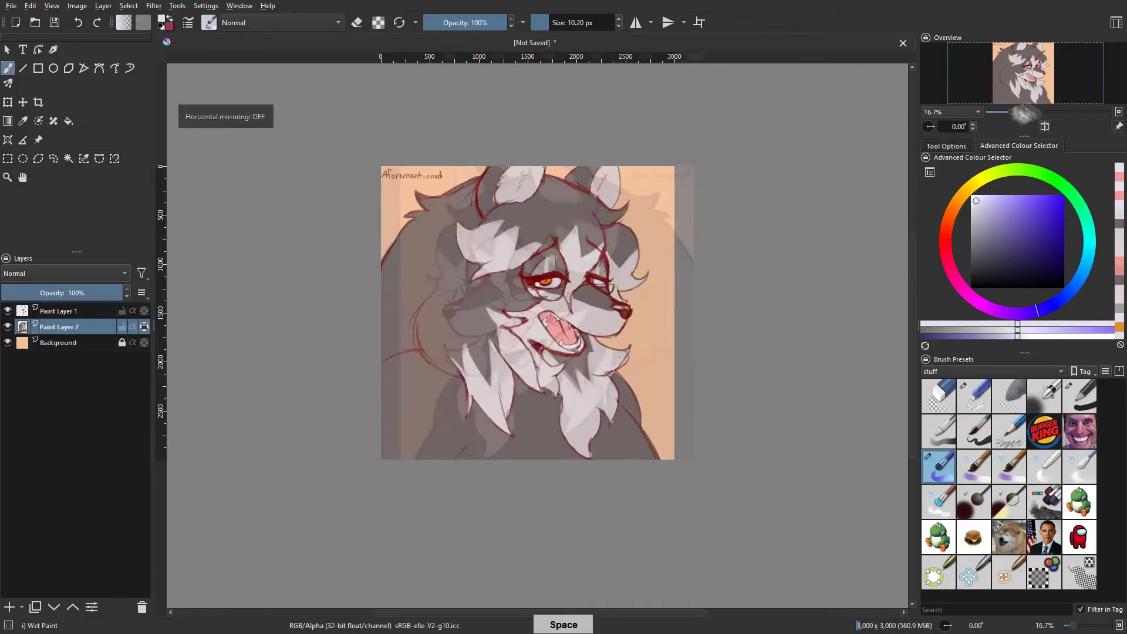
key("space")
Step: Paint a pale highlight on top of the nose, ending on Paint Layer 2
key("plus")
left_click(145, 327)
left_click(74, 312)
left_click_drag(670, 293, 655, 292)
key("space")
key("space")
left_click(73, 327)
left_click(563, 165, "ctrl")
left_click(992, 258)
left_click(568, 23)
mouse_move(308, 519)
left_mouse_down()
mouse_move(307, 476)
mouse_move(345, 378)
mouse_move(416, 417)
mouse_move(356, 432)
mouse_move(347, 467)
left_mouse_up()
key("ctrl+z")
key("ctrl+z")
Step: Paint the near shoulder and upper arm in pale greyish lavender
left_click(977, 217)
left_click(1001, 312)
mouse_move(402, 508)
left_mouse_down()
mouse_move(375, 431)
mouse_move(402, 487)
mouse_move(323, 411)
mouse_move(394, 418)
mouse_move(405, 452)
mouse_move(456, 511)
mouse_move(443, 453)
mouse_move(494, 487)
mouse_move(491, 514)
mouse_move(516, 509)
left_mouse_up()
Step: Cover the chest and far shoulder in the same lavender with the Basic-1 brush at 81.51 px
left_click(1080, 397)
left_click(588, 22)
left_click(567, 23)
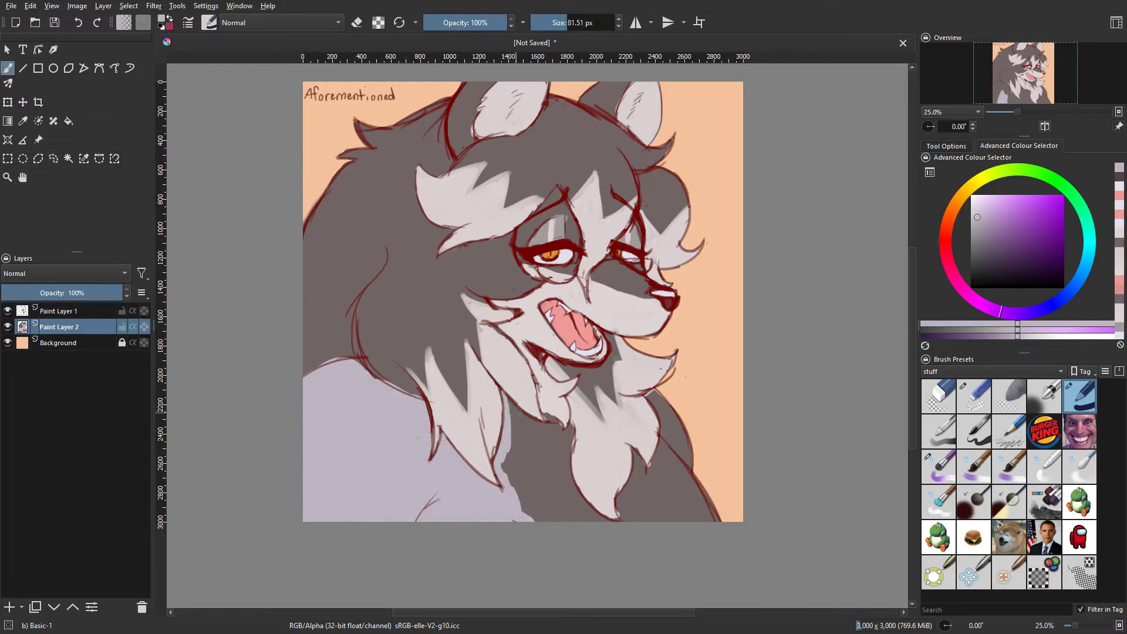
mouse_move(562, 437)
left_mouse_down()
mouse_move(590, 520)
mouse_move(520, 496)
left_mouse_up()
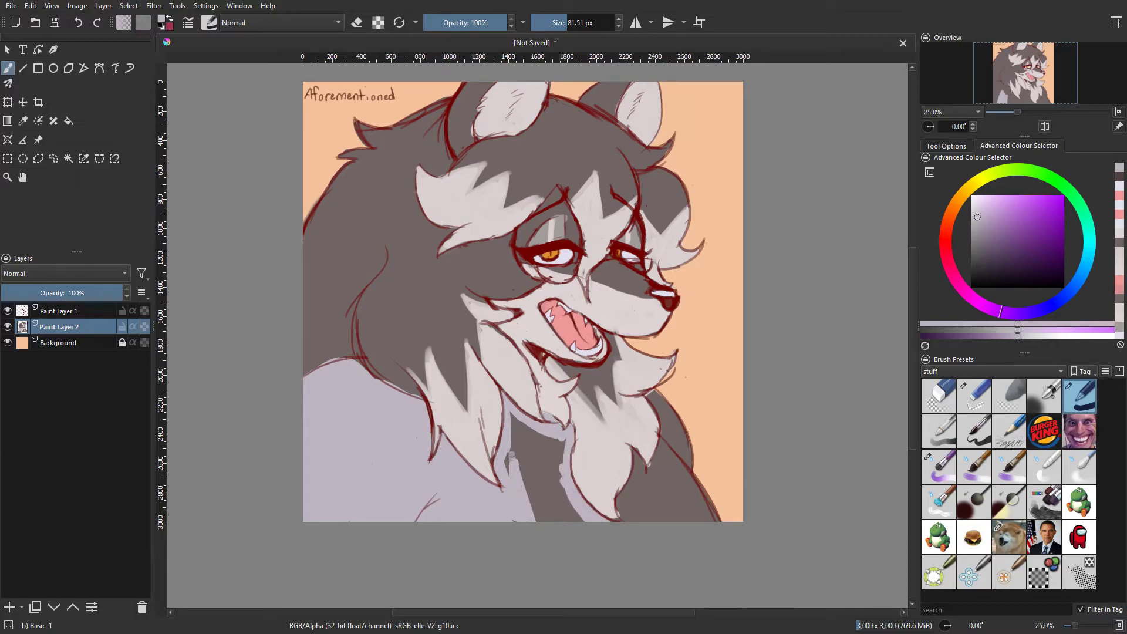
mouse_move(637, 488)
left_mouse_down()
mouse_move(668, 422)
mouse_move(675, 437)
left_mouse_up()
left_click(146, 330)
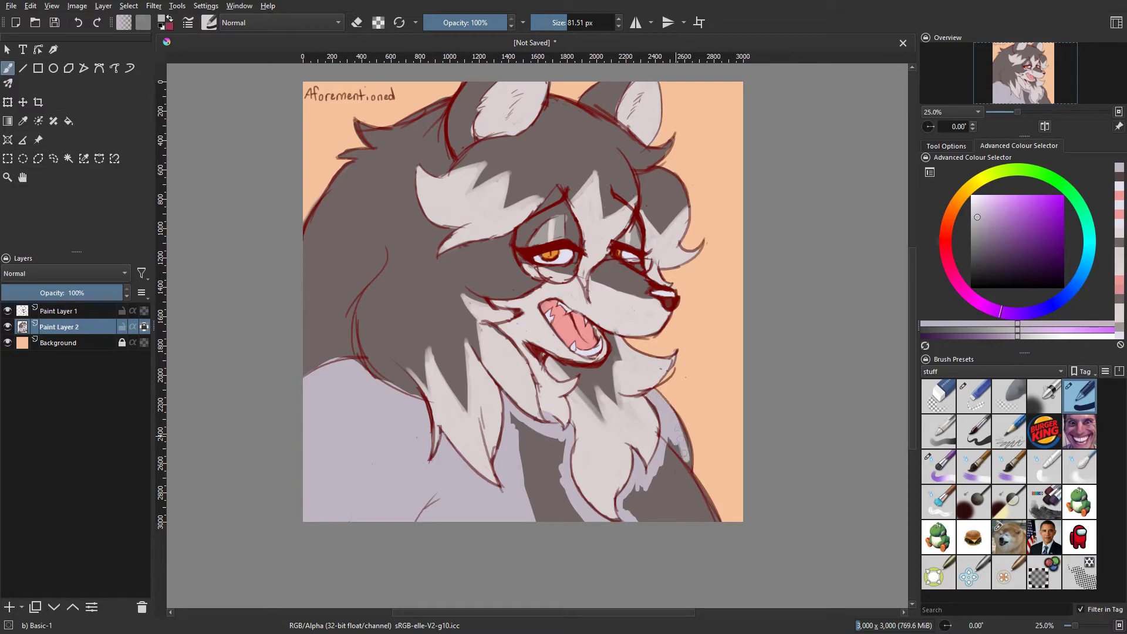
key("m")
mouse_move(555, 481)
left_mouse_down()
mouse_move(522, 470)
mouse_move(516, 437)
left_mouse_up()
key("m")
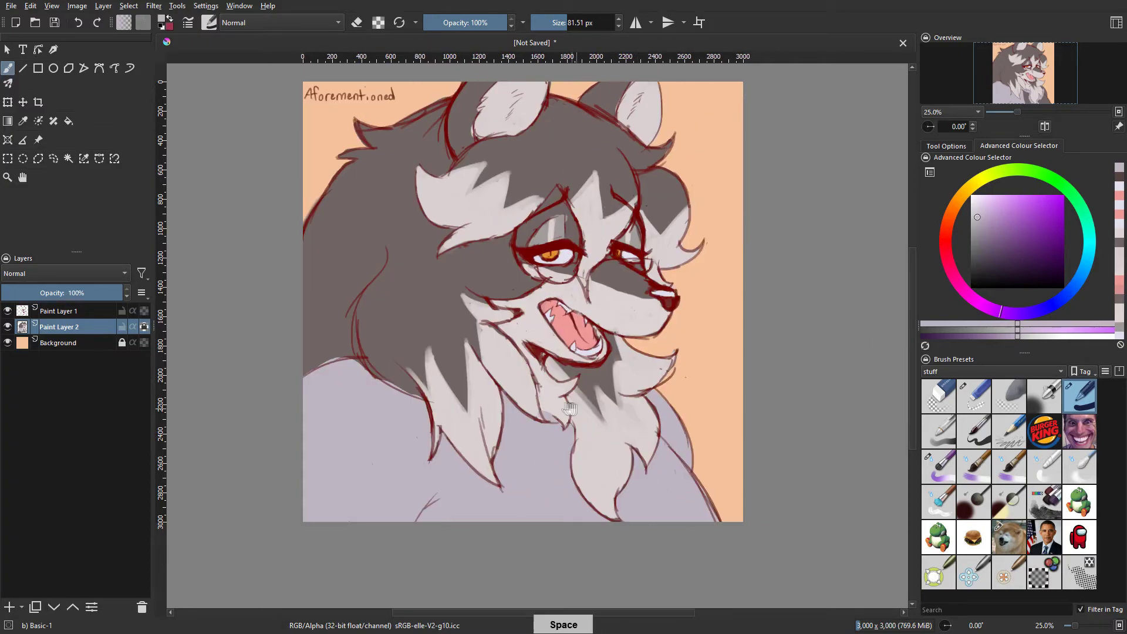
Step: Add a new layer above the sketch lines and touch up the cheek fur with the main brush at 93.92 px
left_click(572, 350, "ctrl")
scroll(576, 231, "up", 1)
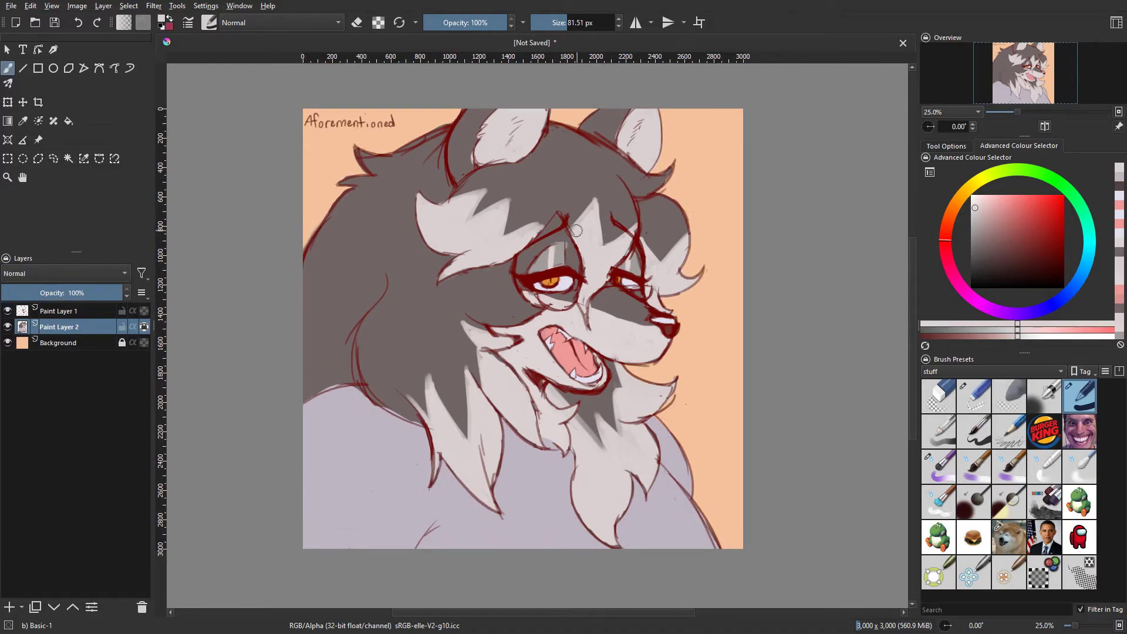
key("Insert")
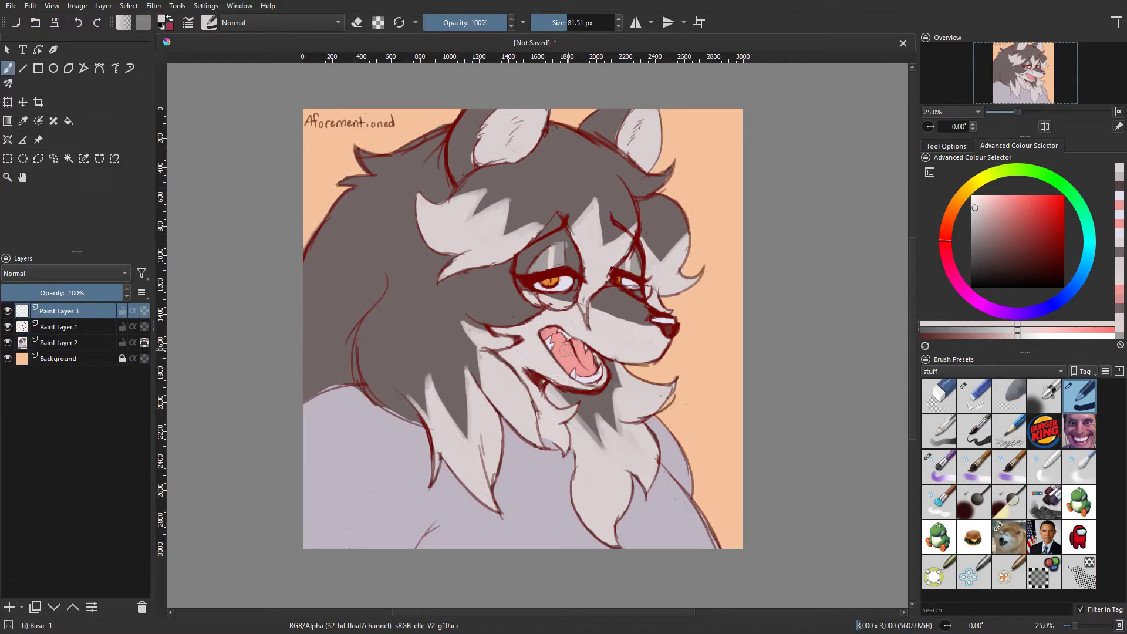
key("slash")
left_click(939, 537)
left_click(1083, 507)
left_click(569, 23)
left_click_drag(470, 326, 489, 345)
left_click(516, 314, "ctrl")
key("space")
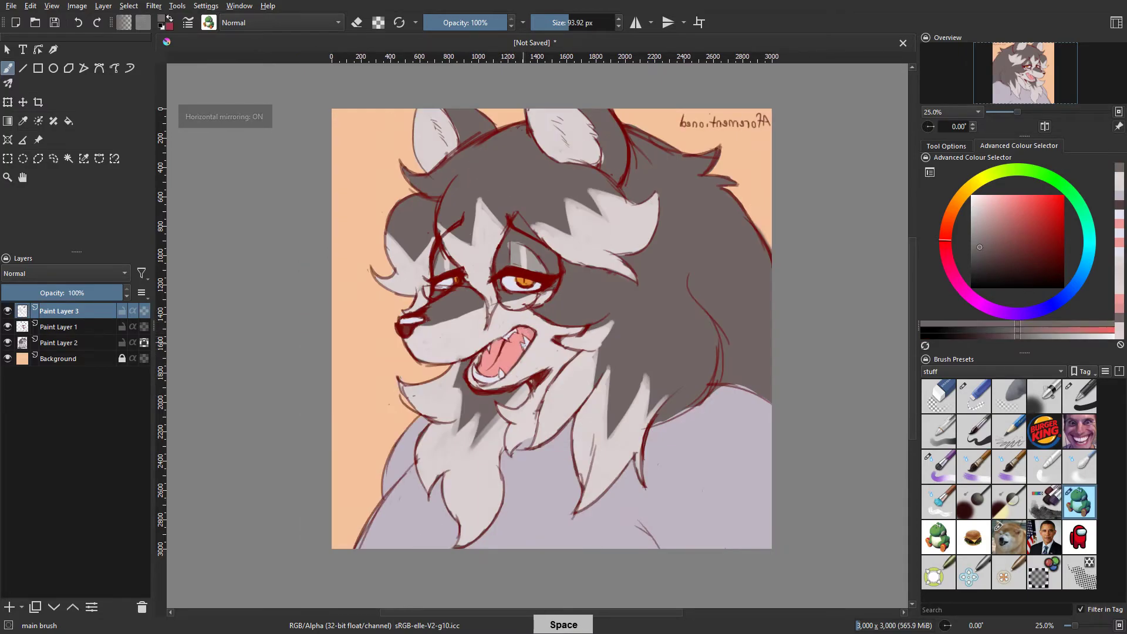
key("space")
Step: Recolour the sketch lines on Paint Layer 1 near-black red using alpha lock and the Basic-1 brush at 395.88 px
left_click(70, 328)
left_click(145, 327)
left_click(1064, 272)
left_click(1080, 397)
left_click(592, 23)
left_click_drag(638, 250, 517, 247)
left_click_drag(623, 138, 640, 203)
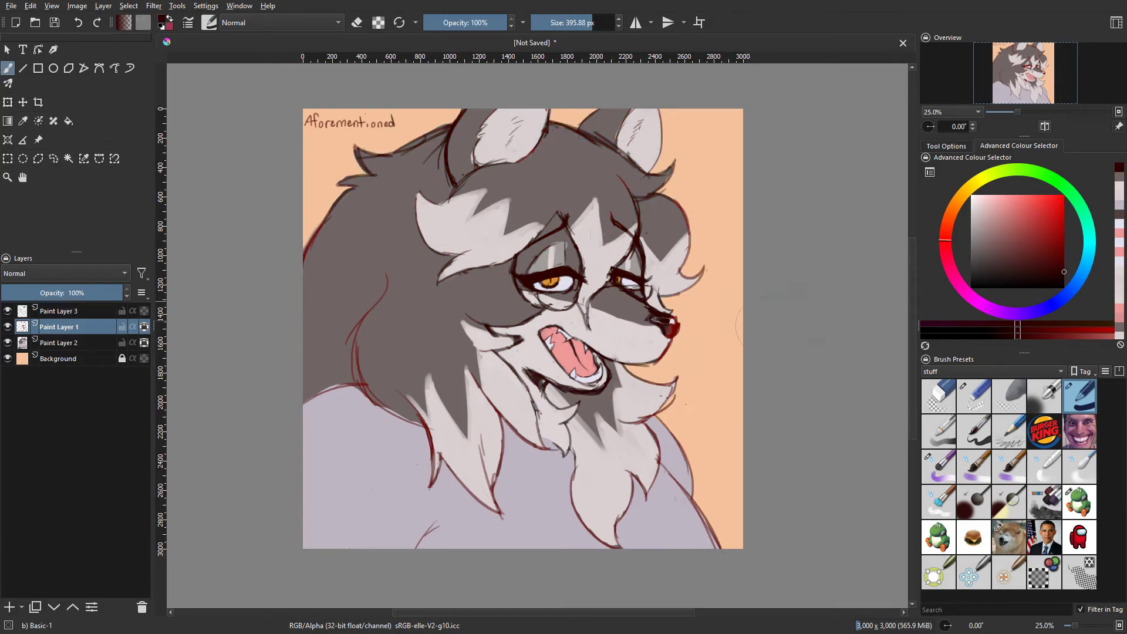
left_click(1064, 206)
left_click_drag(637, 252, 543, 376)
key("ctrl+z")
mouse_move(672, 323)
left_mouse_down()
mouse_move(464, 147)
mouse_move(317, 241)
mouse_move(455, 121)
left_mouse_up()
key("space")
key("space")
key("ctrl+z")
key("ctrl+z")
key("ctrl+z")
Step: Recolour the outlines around the pale fur markings, chest tufts and inner ears in a medium-dark red
left_click(1064, 232)
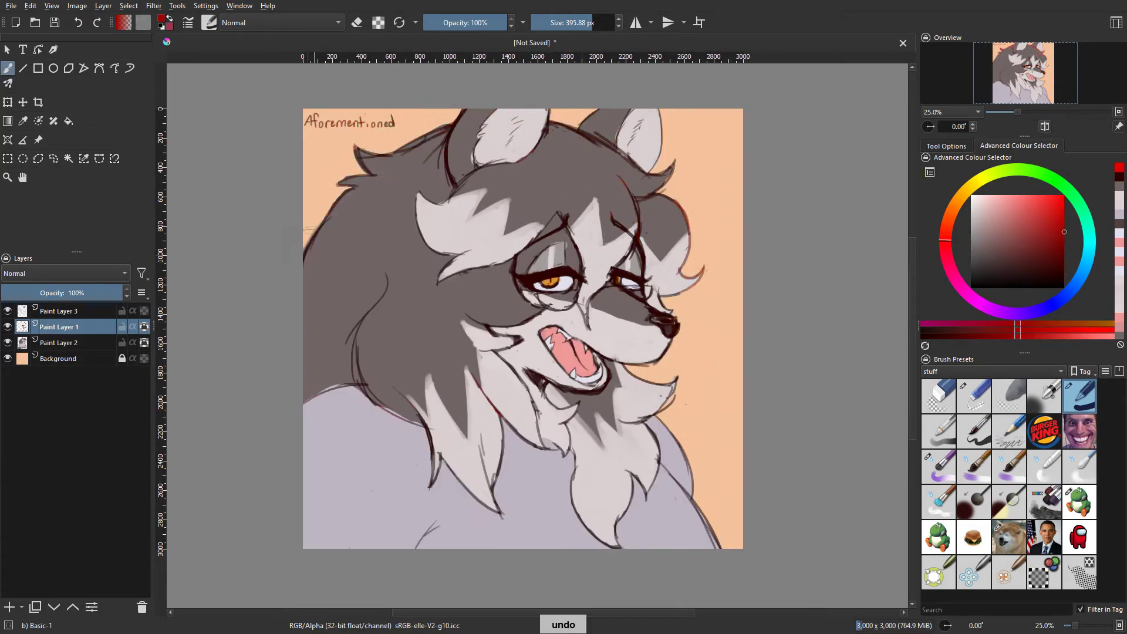
left_click_drag(308, 253, 364, 171)
left_click_drag(572, 130, 682, 176)
key("ctrl+z")
key("ctrl+z")
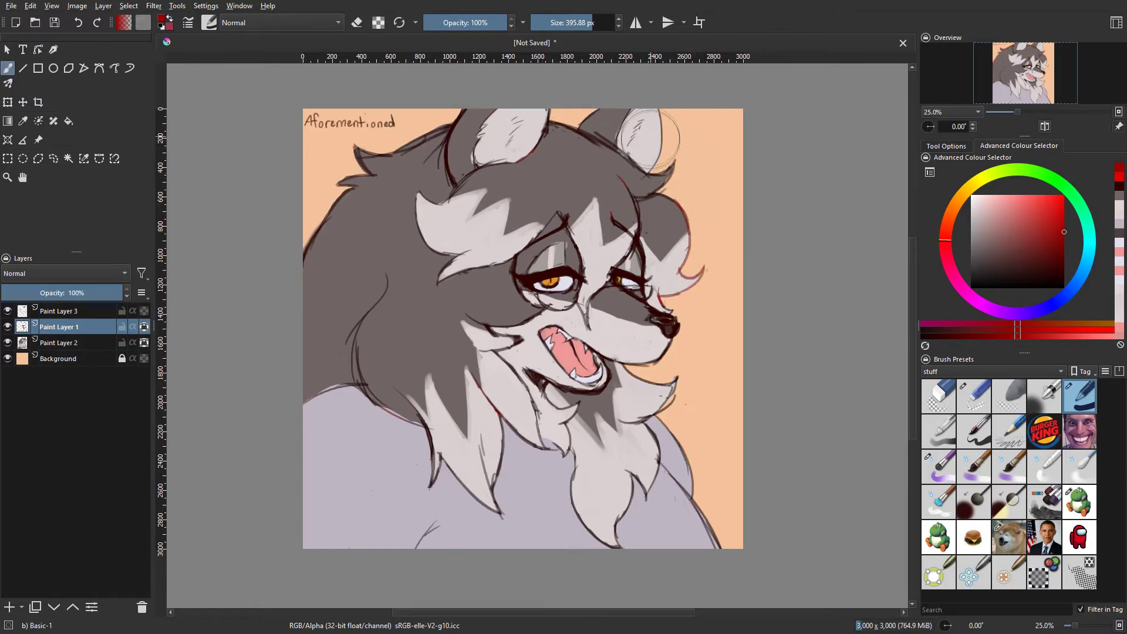
left_click_drag(617, 470, 587, 546)
left_click_drag(549, 400, 511, 449)
left_click_drag(464, 419, 505, 517)
left_click_drag(426, 429, 441, 487)
left_click_drag(484, 332, 523, 382)
key("m")
key("m")
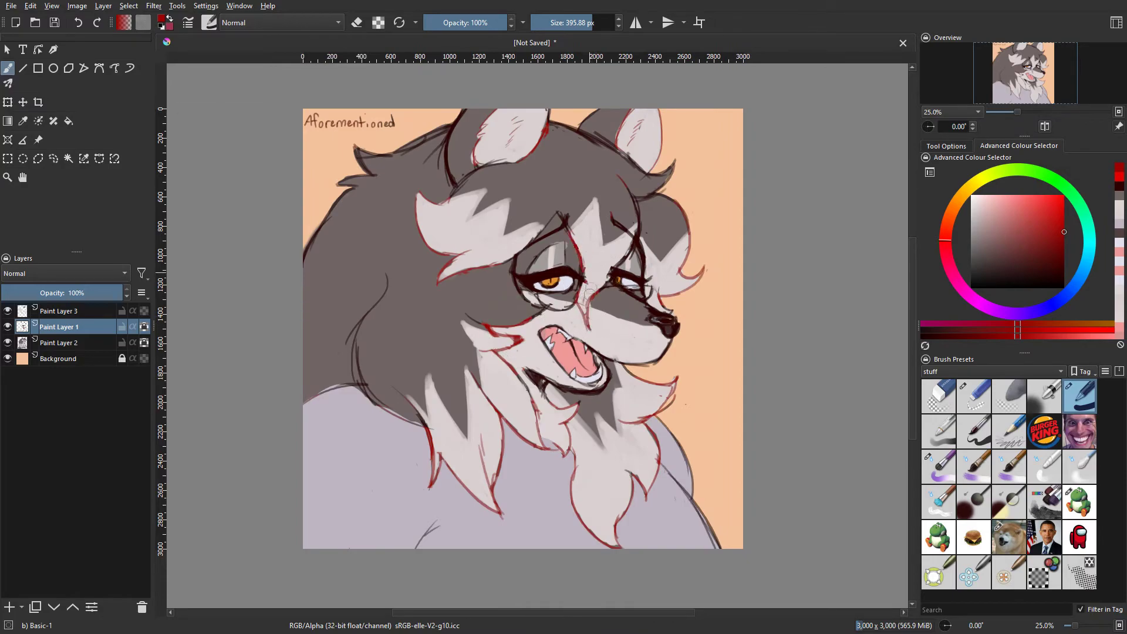
key("space")
key("space")
Step: Touch up the near eye's upper eyelid and under-eye bag with sampled colours on Paint Layer 3
left_click(59, 311)
left_click_drag(1018, 112, 1029, 111)
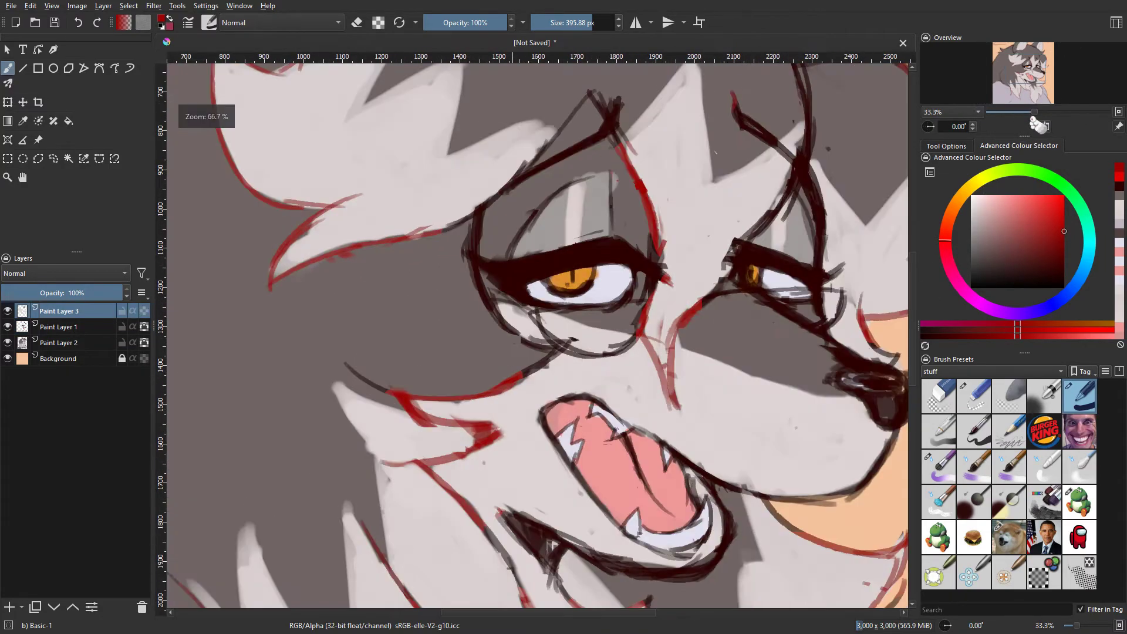
left_click(939, 467)
left_click(638, 215, "ctrl")
left_click(553, 23)
left_click(556, 205, "ctrl")
left_click_drag(558, 196, 523, 236)
left_click(568, 341, "ctrl")
mouse_move(552, 342)
left_mouse_down()
mouse_move(579, 353)
mouse_move(589, 344)
left_mouse_up()
left_click(583, 343, "ctrl")
key("slash")
left_click(973, 196)
mouse_move(586, 279)
left_mouse_down()
mouse_move(614, 294)
mouse_move(599, 288)
left_mouse_up()
key("ctrl+z")
key("ctrl+z")
Step: Lighten the lower part of the near iris and redefine its slit pupil
mouse_move(579, 280)
left_mouse_down()
mouse_move(603, 283)
mouse_move(573, 282)
left_mouse_up()
left_click(586, 279, "ctrl")
left_click(567, 283, "ctrl")
left_click(572, 279, "ctrl")
left_click(574, 286, "ctrl")
Step: Lighten the far iris and repaint its slit pupil in the sampled dark line colour
left_click(754, 274, "ctrl")
left_click_drag(754, 276, 750, 278)
left_click(754, 262, "ctrl")
key("ctrl+z")
key("m")
key("m")
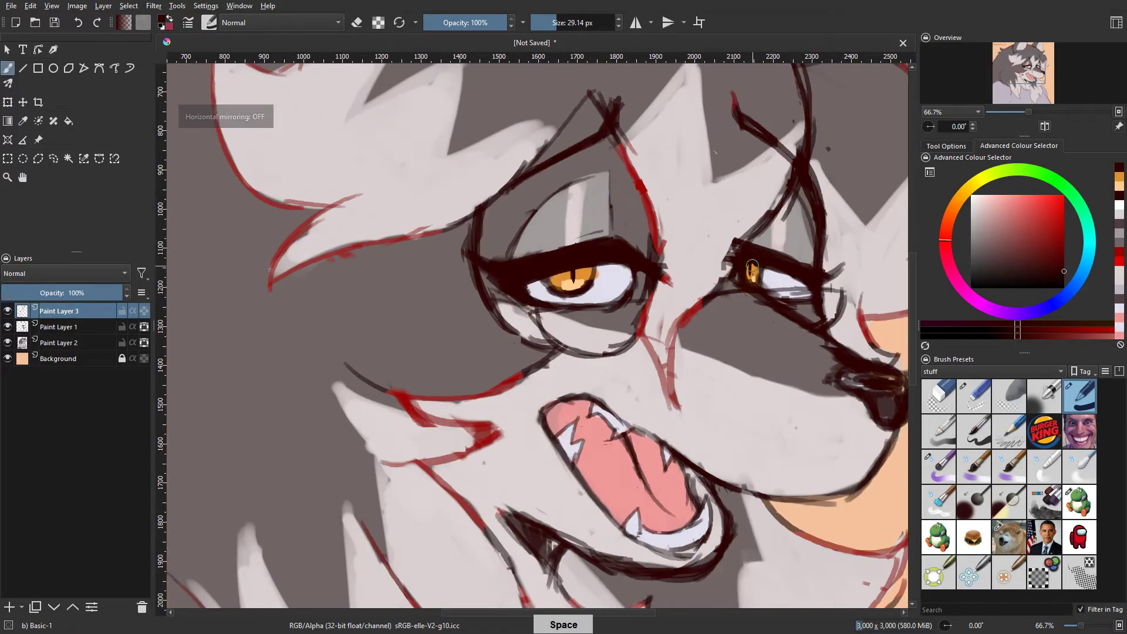
left_click_drag(751, 266, 751, 280)
Step: Paint white highlights on the eyes and undo the last stroke
left_click(596, 284, "ctrl")
left_click(972, 195)
left_click_drag(581, 282, 602, 282)
left_click_drag(751, 276, 773, 278)
key("ctrl+z")
left_click_drag(1029, 112, 1019, 112)
key("space")
key("space")
left_click_drag(912, 270, 913, 278)
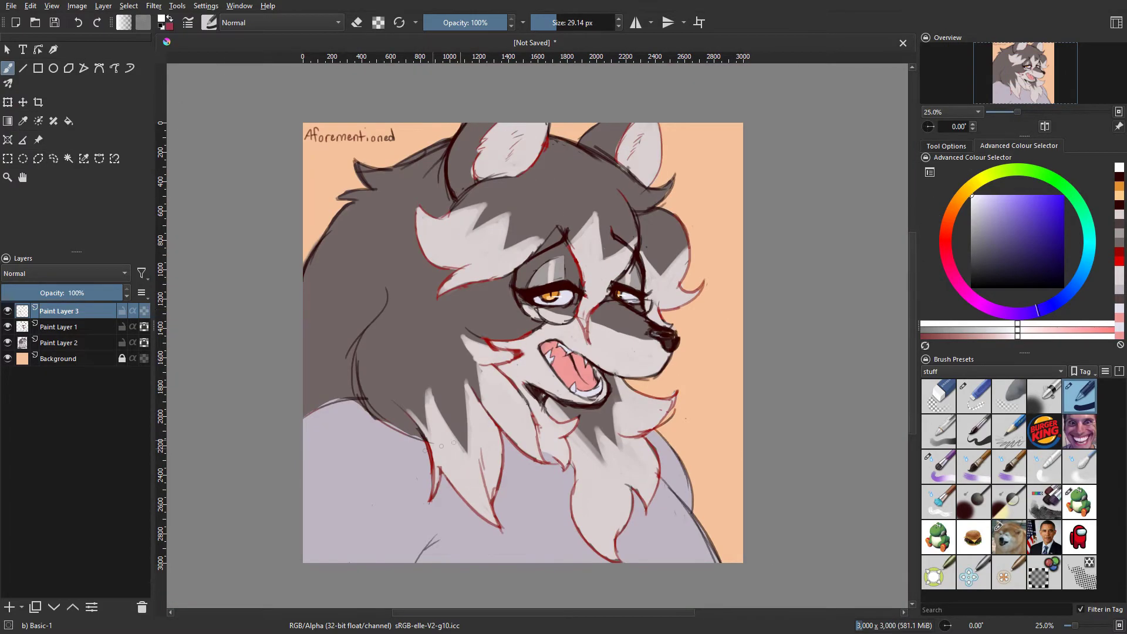
Step: Add a new layer above Paint Layer 3, set it to Multiply and choose a muted brown shading colour
left_click(10, 607)
left_click(71, 274)
left_click(77, 259)
left_click(953, 206)
left_click(981, 241)
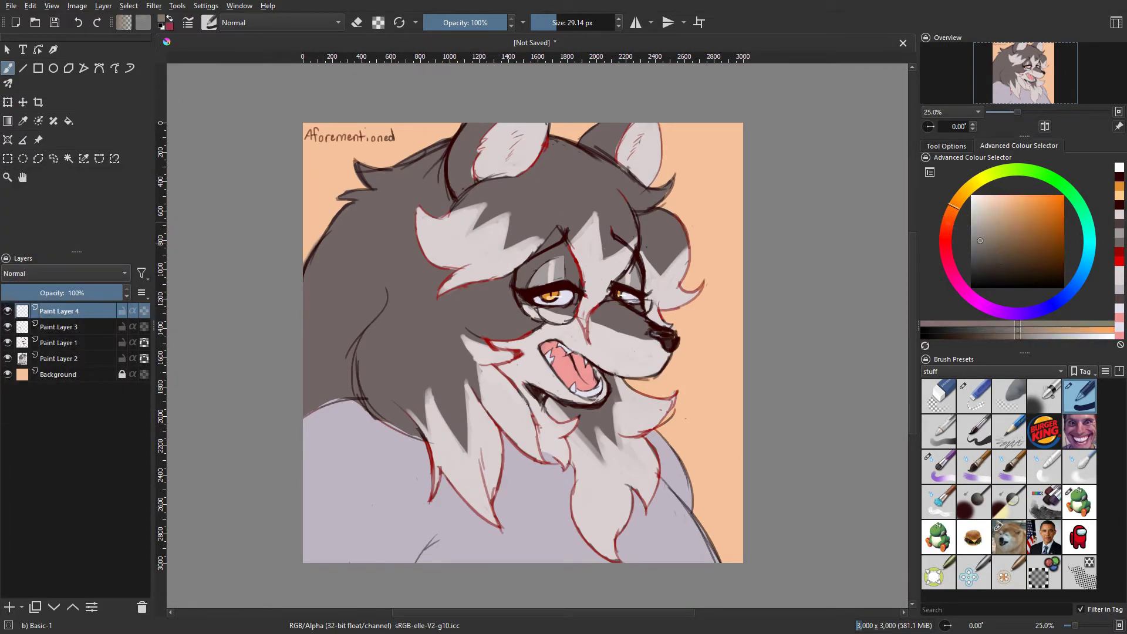
left_click_drag(545, 313, 519, 375)
key("ctrl+z")
left_click(992, 238)
left_click(92, 273)
left_click(86, 261)
Step: Shade the base of the mane where it meets the shoulder, using the main brush preset
left_click(586, 23)
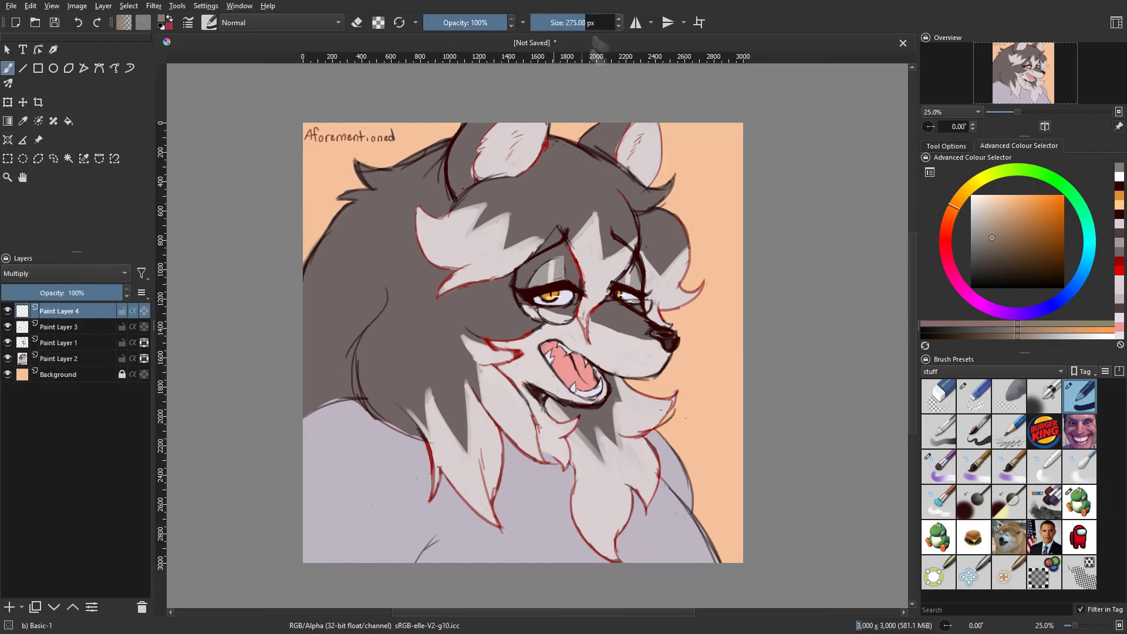
left_click_drag(353, 412, 324, 469)
key("ctrl+z")
left_click(1084, 501)
left_click(569, 23)
left_click_drag(360, 405, 306, 461)
key("ctrl+z")
mouse_move(358, 411)
left_mouse_down()
mouse_move(307, 446)
mouse_move(357, 411)
mouse_move(360, 352)
mouse_move(414, 440)
left_mouse_up()
Step: Shade the back edge of the mane up to the outer side of the near ear
mouse_move(378, 336)
left_mouse_down()
mouse_move(315, 375)
mouse_move(346, 375)
mouse_move(314, 356)
mouse_move(323, 257)
mouse_move(306, 304)
mouse_move(329, 340)
mouse_move(328, 250)
mouse_move(375, 178)
mouse_move(455, 146)
left_mouse_up()
key("ctrl+z")
left_click_drag(353, 217, 429, 164)
left_click_drag(464, 147, 454, 194)
key("space")
key("space")
Step: Set the brush size to 107.54 px and shade the outer and lower edges of the light hair tuft
left_click(571, 23)
key("ctrl+z")
mouse_move(419, 233)
left_mouse_down()
mouse_move(460, 267)
mouse_move(421, 212)
mouse_move(473, 260)
left_mouse_up()
key("ctrl+z")
key("space")
left_click_drag(604, 261, 635, 296)
key("space")
key("ctrl+z")
mouse_move(451, 289)
left_mouse_down()
mouse_move(499, 276)
mouse_move(441, 285)
left_mouse_up()
key("ctrl+z")
left_click_drag(417, 223, 445, 272)
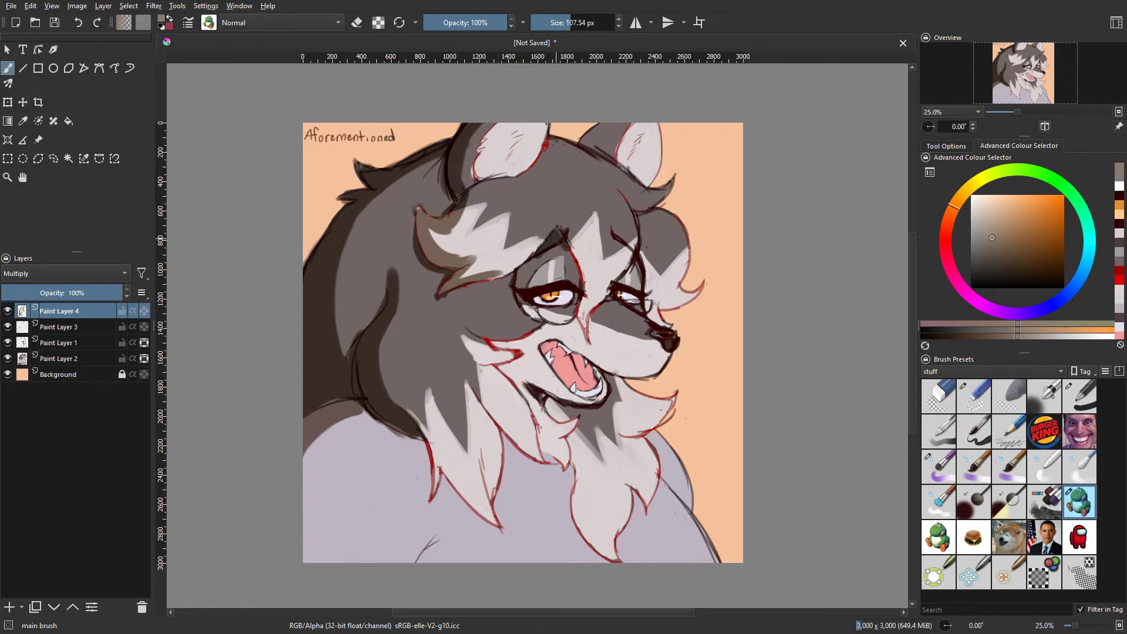
key("ctrl+z")
Step: Shade along the bridge of the nose and the area between the eyes
left_click_drag(582, 312, 582, 327)
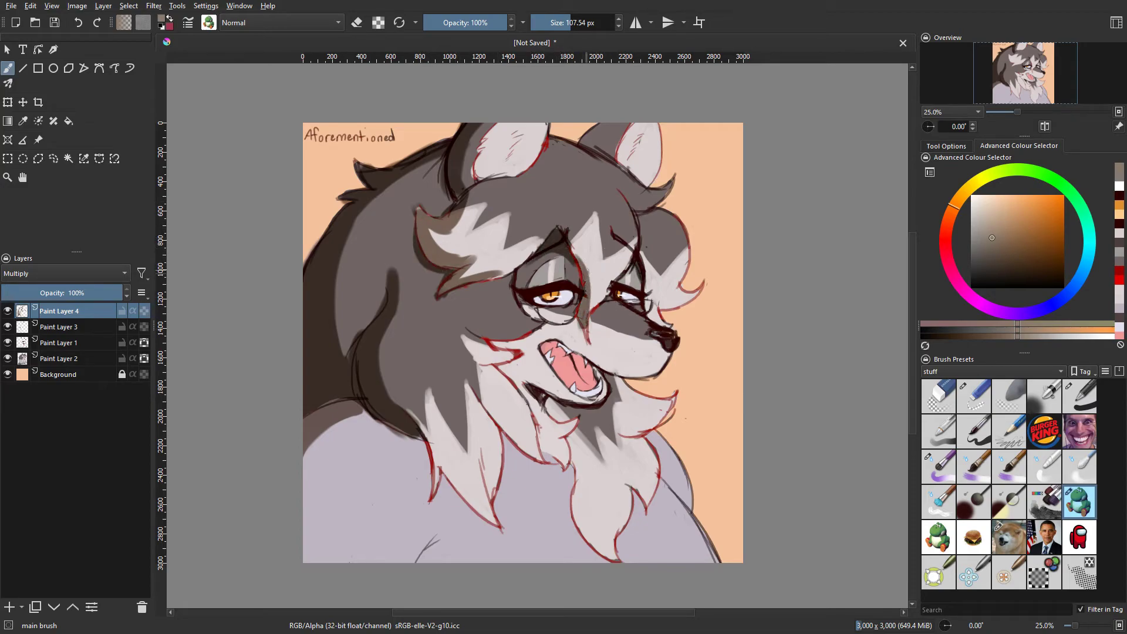
key("ctrl+z")
left_click_drag(615, 278, 600, 300)
key("space")
key("space")
Step: Paint shadows along the inner edges of both ears
mouse_move(547, 136)
left_mouse_down()
mouse_move(480, 170)
mouse_move(501, 125)
mouse_move(505, 172)
left_mouse_up()
key("ctrl+z")
key("ctrl+z")
left_click_drag(620, 160, 637, 127)
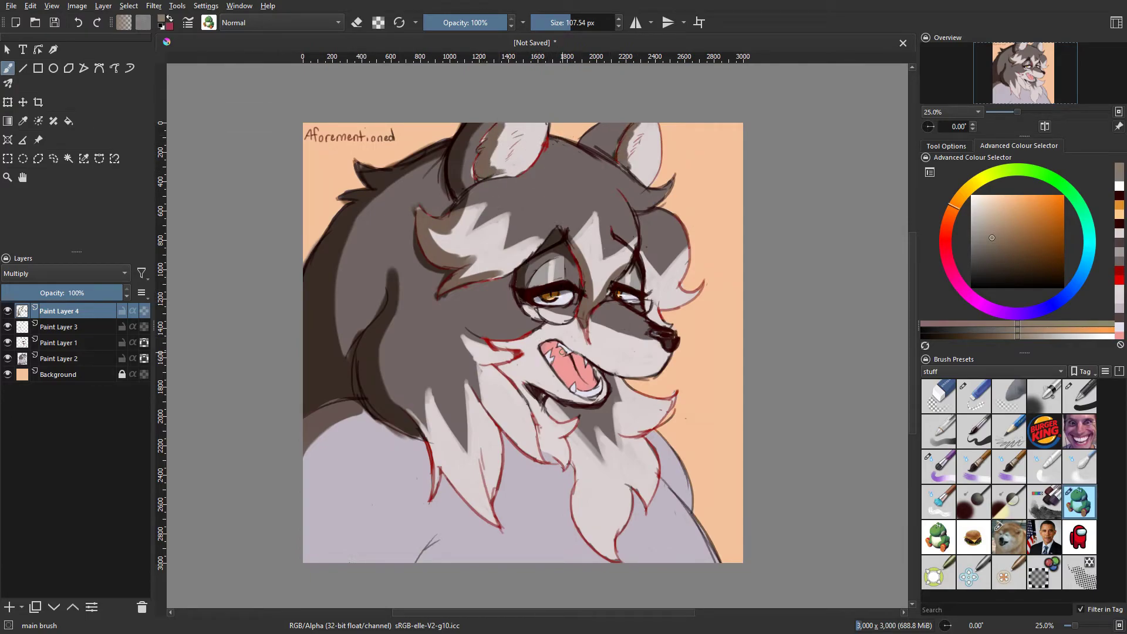
Step: Shade the inside of the mouth and the teeth with a 40.24 px brush, undoing unwanted strokes
key("ctrl+z")
key("ctrl+z")
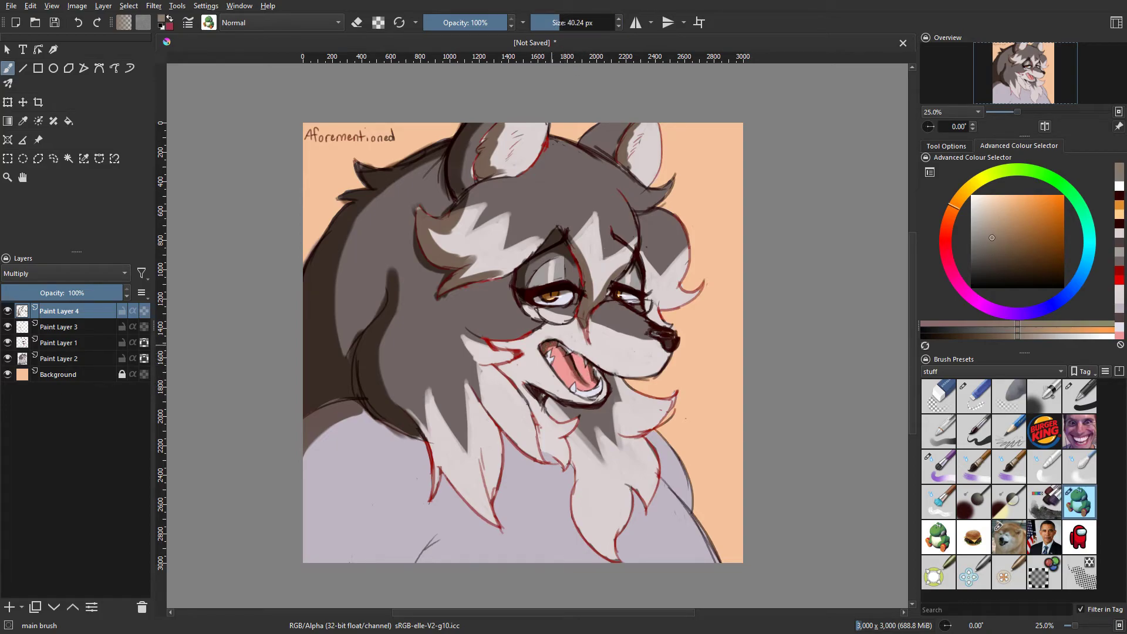
key("ctrl+z")
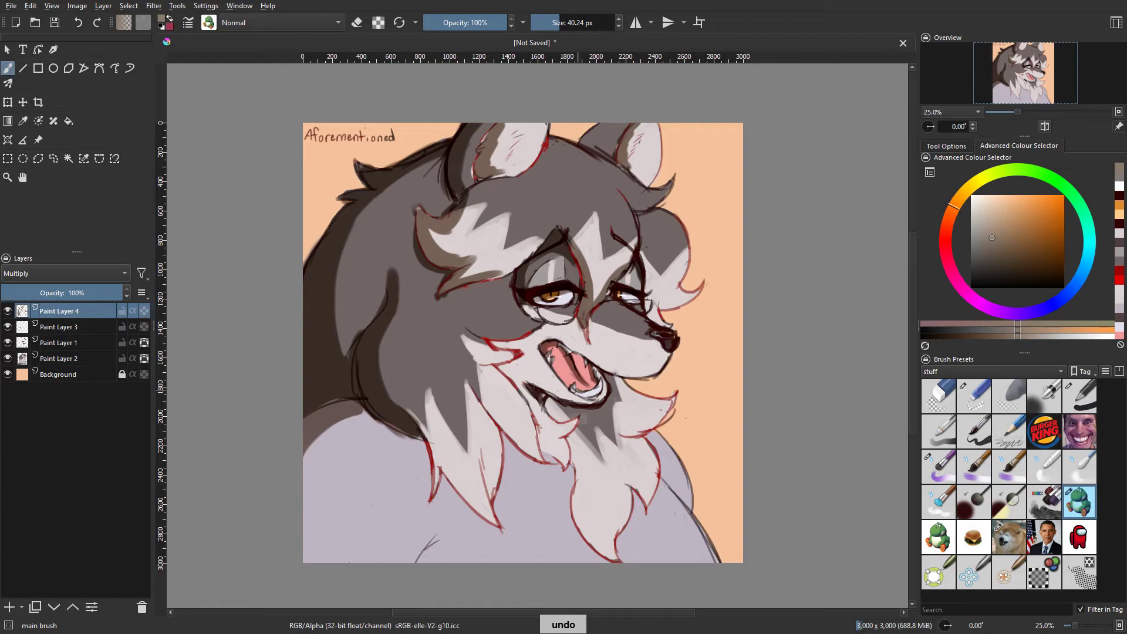
key("ctrl+z")
Step: Set the brush size to 133.04 px and shade the pointed fur tufts below the near side of the mane
left_click(574, 23)
key("ctrl+z")
left_click_drag(421, 422, 435, 491)
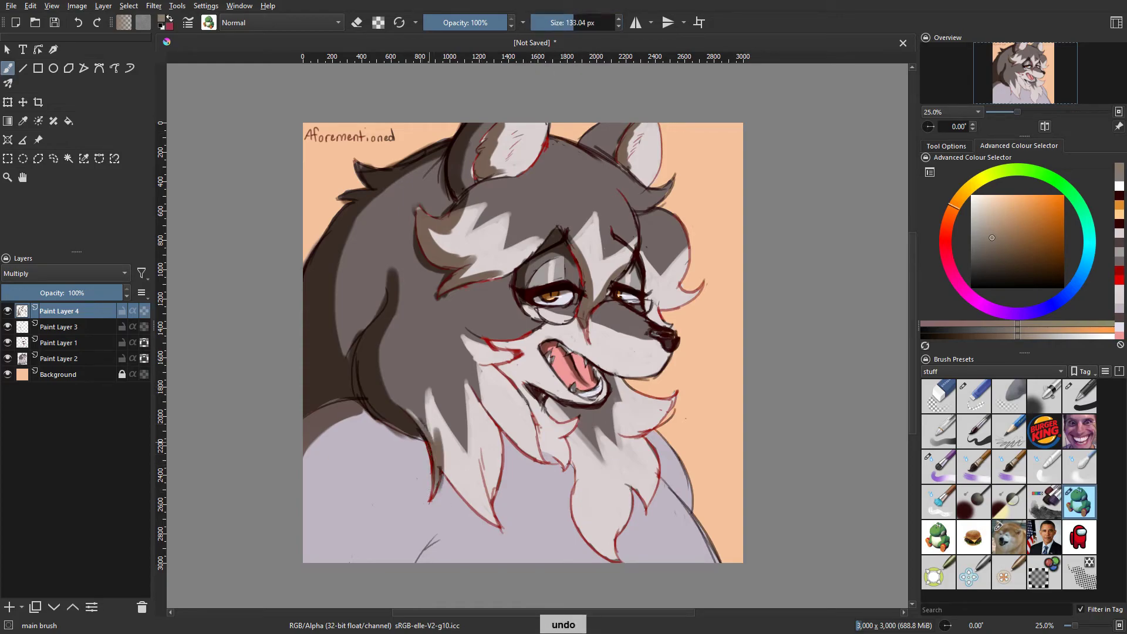
left_click_drag(406, 402, 471, 499)
mouse_move(437, 429)
left_mouse_down()
mouse_move(487, 511)
mouse_move(477, 396)
left_mouse_up()
key("space")
key("space")
key("ctrl+z")
Step: Shade the long central chest tuft and the fur tuft below the far side of the jaw
mouse_move(618, 560)
left_mouse_down()
mouse_move(586, 522)
mouse_move(579, 479)
left_mouse_up()
left_click_drag(580, 483, 587, 534)
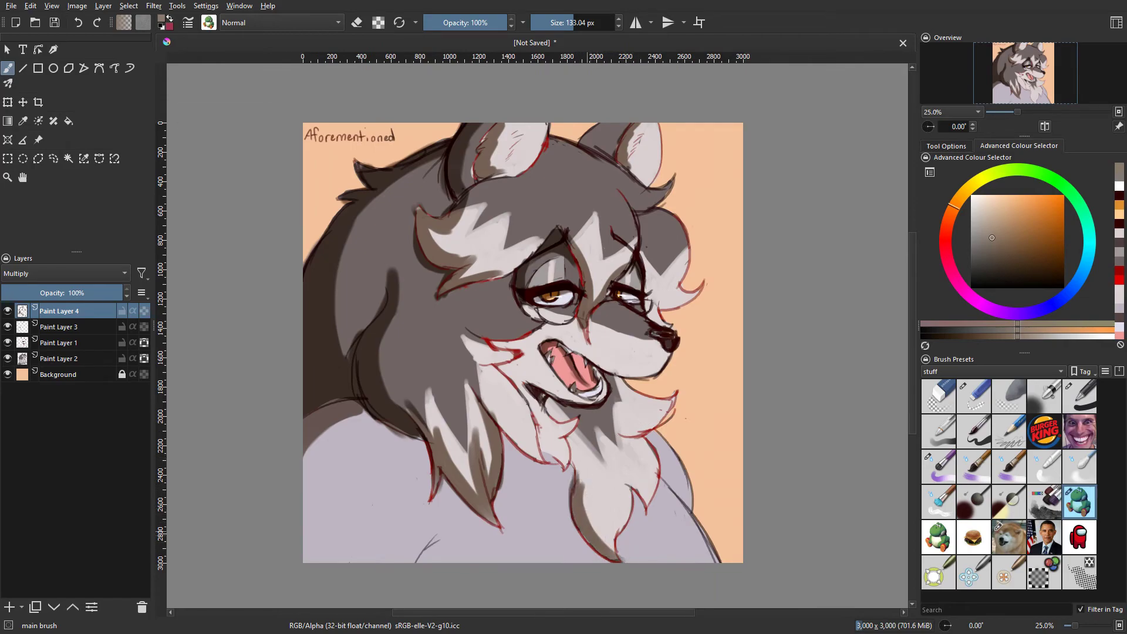
key("m")
key("m")
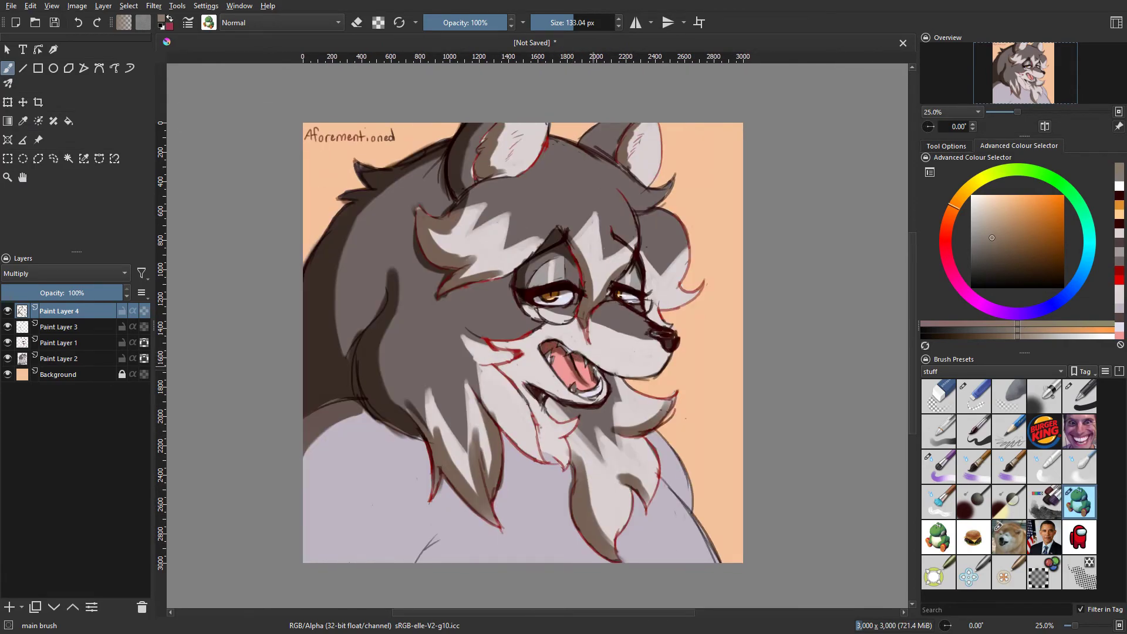
key("ctrl+z")
Step: Shade the fur under the jaw and the near cheek tuft, enlarging the brush to 156.13 px
mouse_move(577, 420)
left_mouse_down()
mouse_move(556, 432)
mouse_move(543, 399)
left_mouse_up()
left_click_drag(498, 345, 514, 343)
key("ctrl+z")
left_click_drag(517, 343, 475, 343, "shift")
left_click_drag(493, 344, 525, 340)
key("m")
key("m")
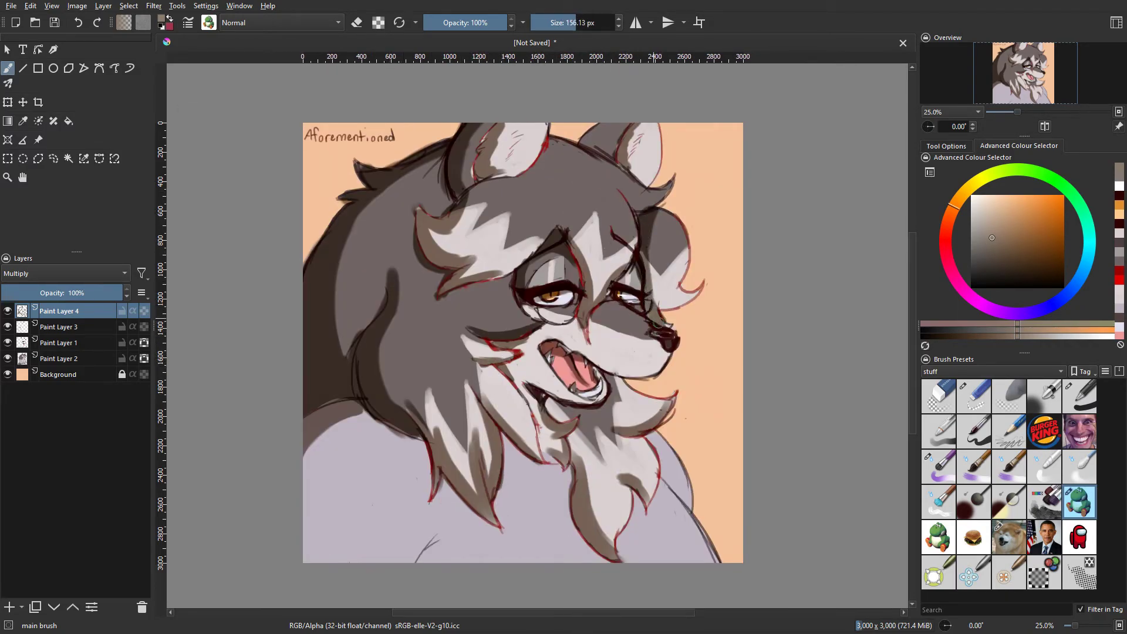
Step: Lower Paint Layer 4's opacity to 60% and switch to the Eraser Circle preset to clean up the shading
left_click_drag(88, 293, 74, 293)
key("slash")
left_click(939, 397)
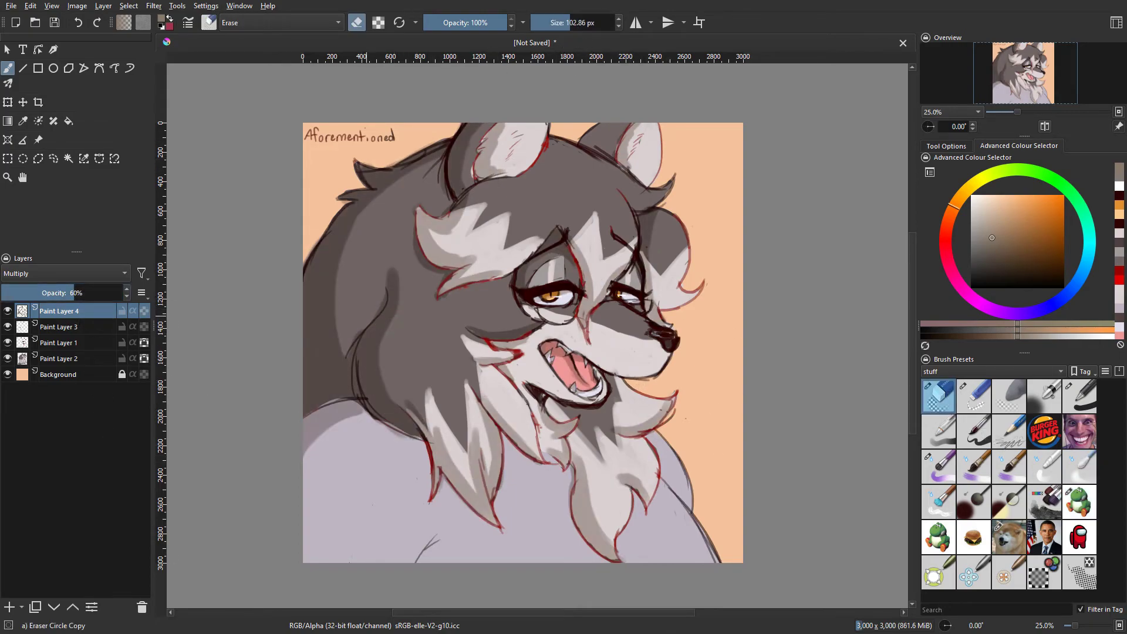
key("m")
Step: Soften the shadow edges on the mane and chest fur with the Blender Blur brush
key("slash")
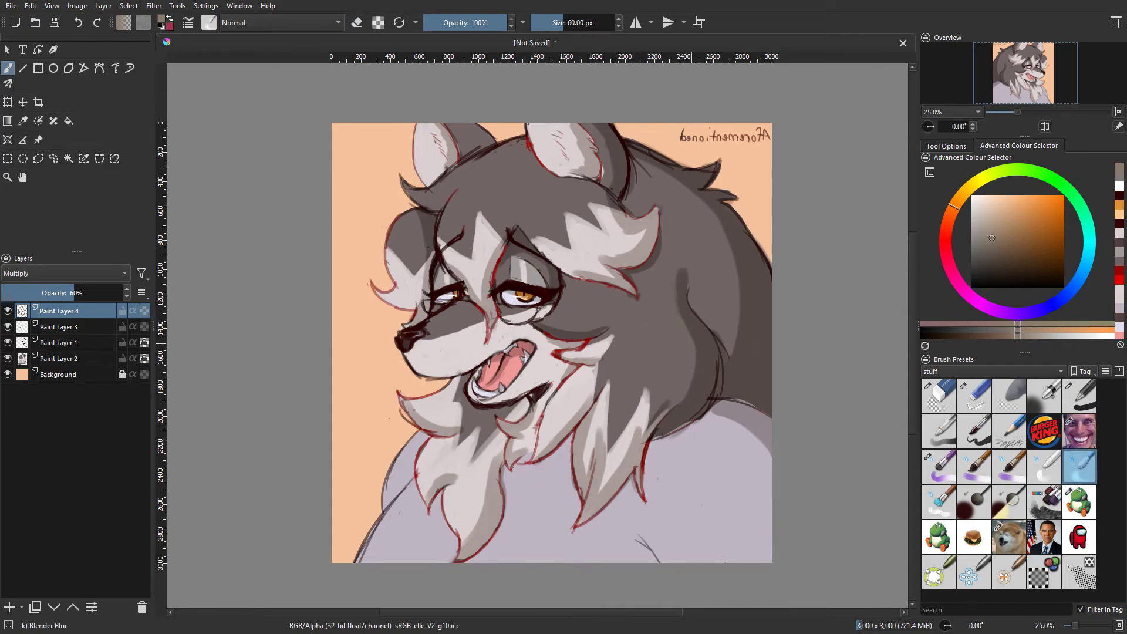
key("m")
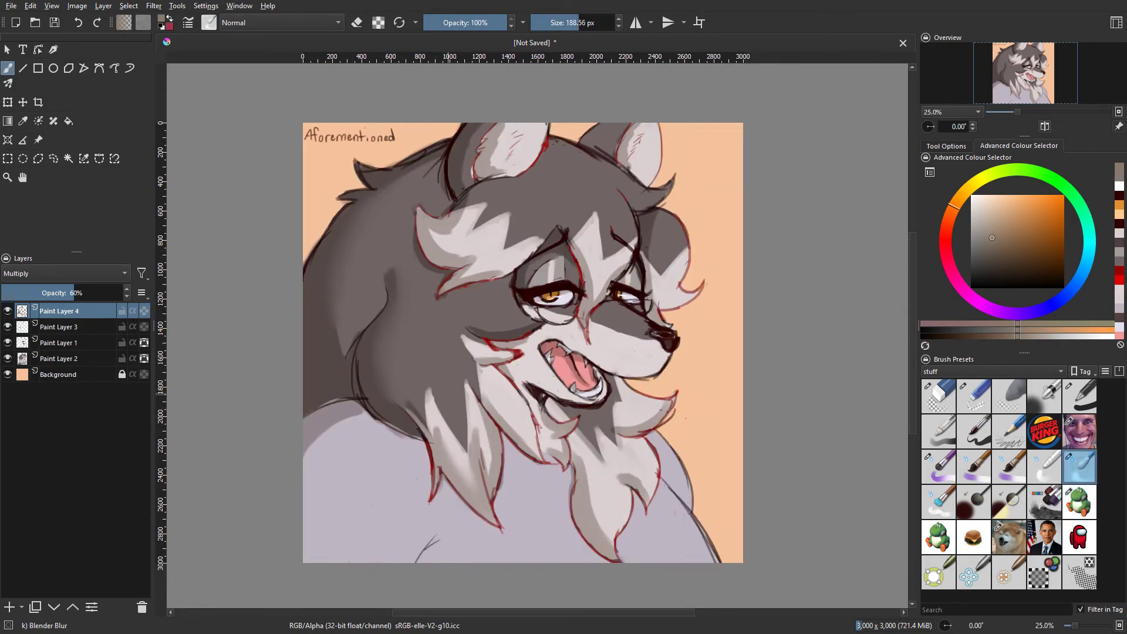
key("bracketleft")
key("m")
key("m")
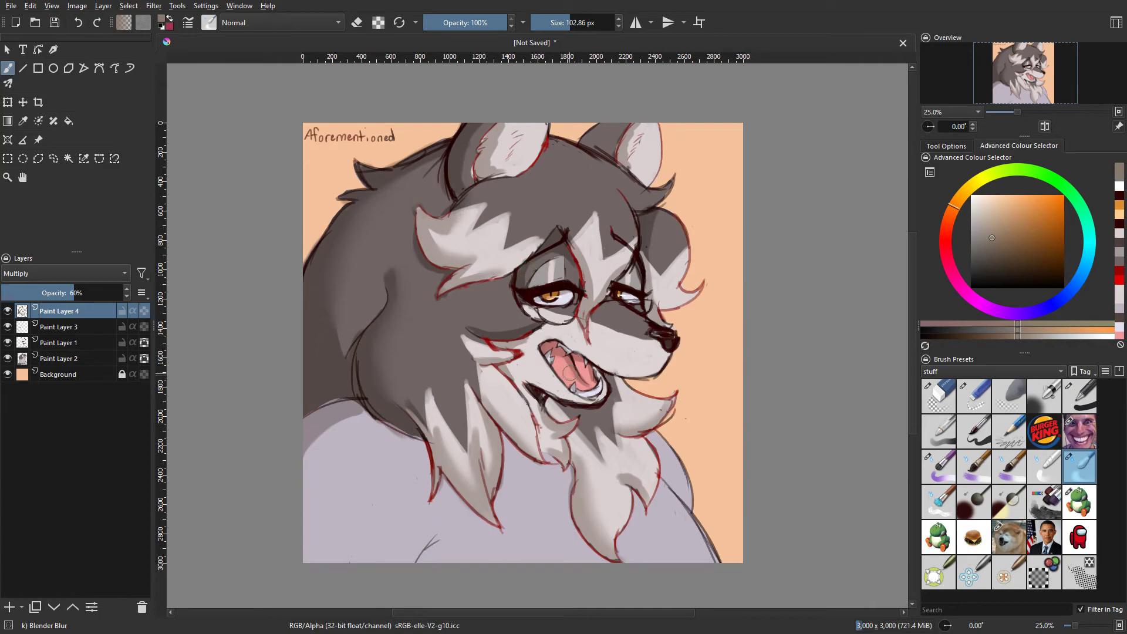
Step: Shade the shirt below the fur, its sleeve fold and the far shoulder with the main brush
key("slash")
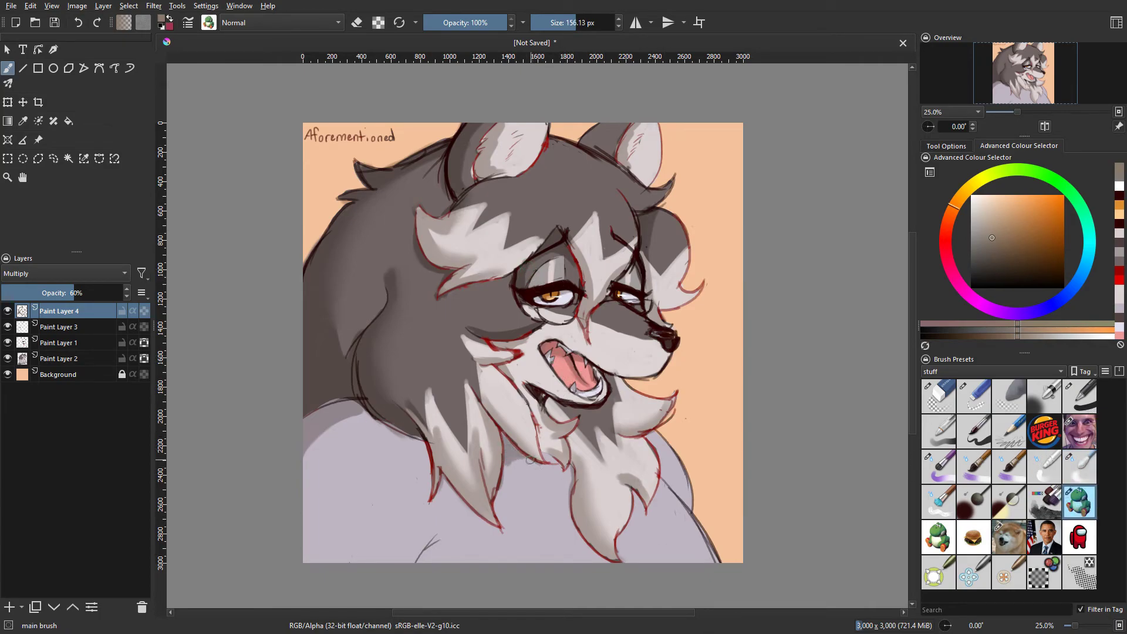
key("m")
key("m")
Step: Add a new layer on top in Overlay mode and set up the Airbrush Soft preset with a pale pink colour
left_click(9, 607)
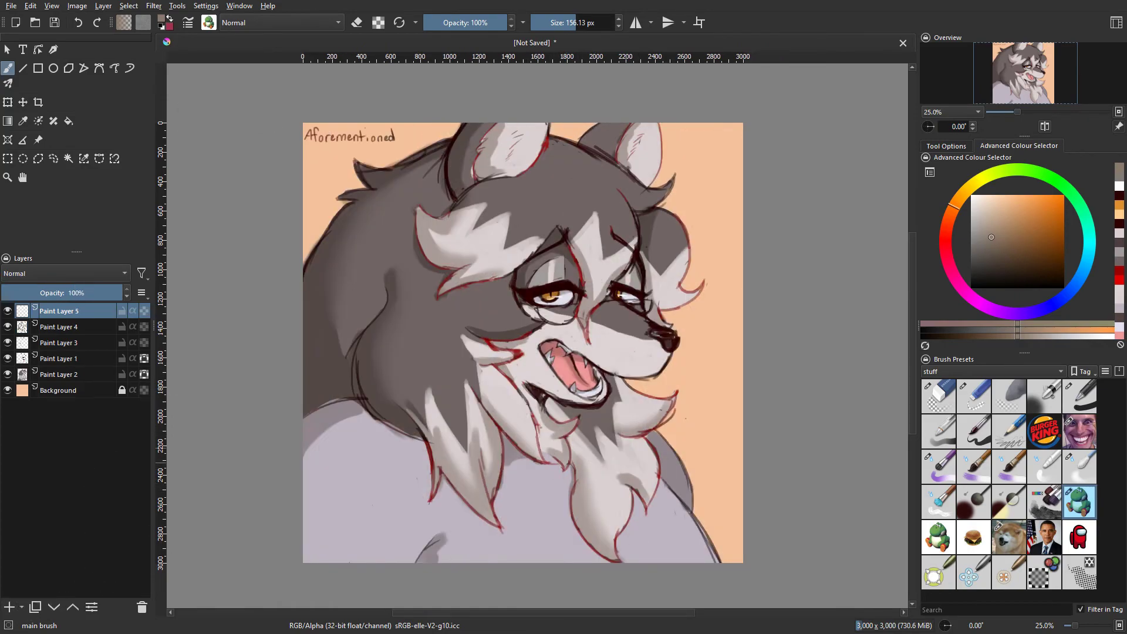
left_click(946, 229)
left_click(1011, 195)
left_click(1033, 399)
left_click_drag(650, 332, 657, 338)
key("ctrl+z")
left_click_drag(669, 295, 679, 264)
left_click(76, 276)
left_click(79, 277)
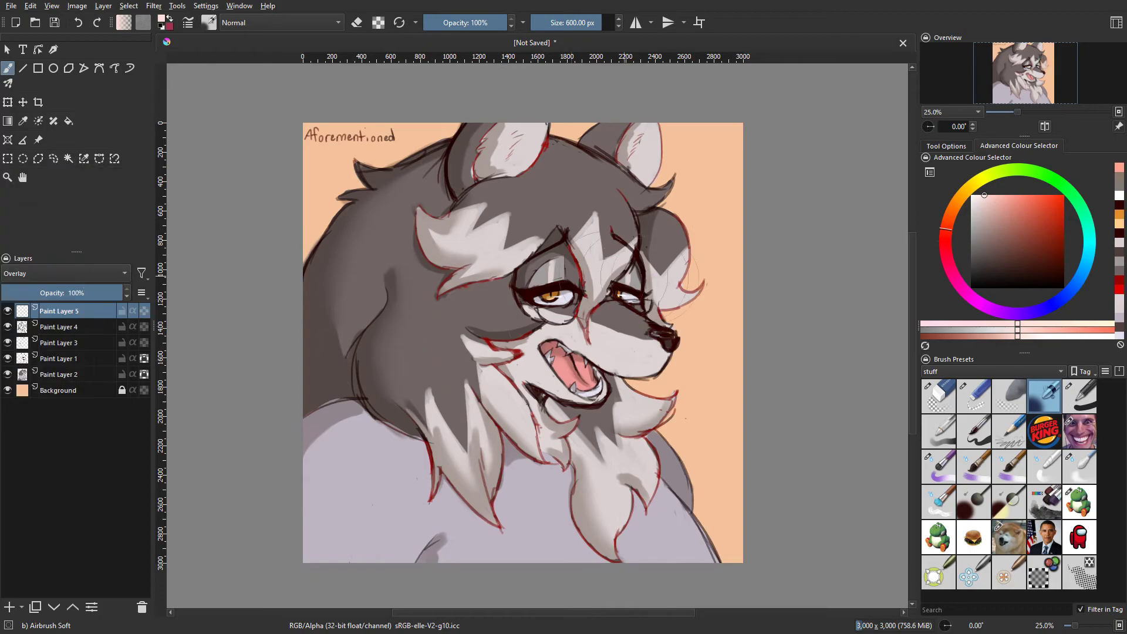
Step: Airbrush pale pink light down the character's far side, from the ear to the shoulder
mouse_move(672, 188)
left_mouse_down()
mouse_move(664, 352)
mouse_move(715, 524)
mouse_move(640, 517)
left_mouse_up()
key("space")
key("space")
Step: Erase the pink light spilling over the background and switch to Blender Blur to soften the glow
left_click(939, 396)
mouse_move(722, 488)
left_mouse_down()
mouse_move(728, 511)
mouse_move(687, 446)
mouse_move(694, 399)
left_mouse_up()
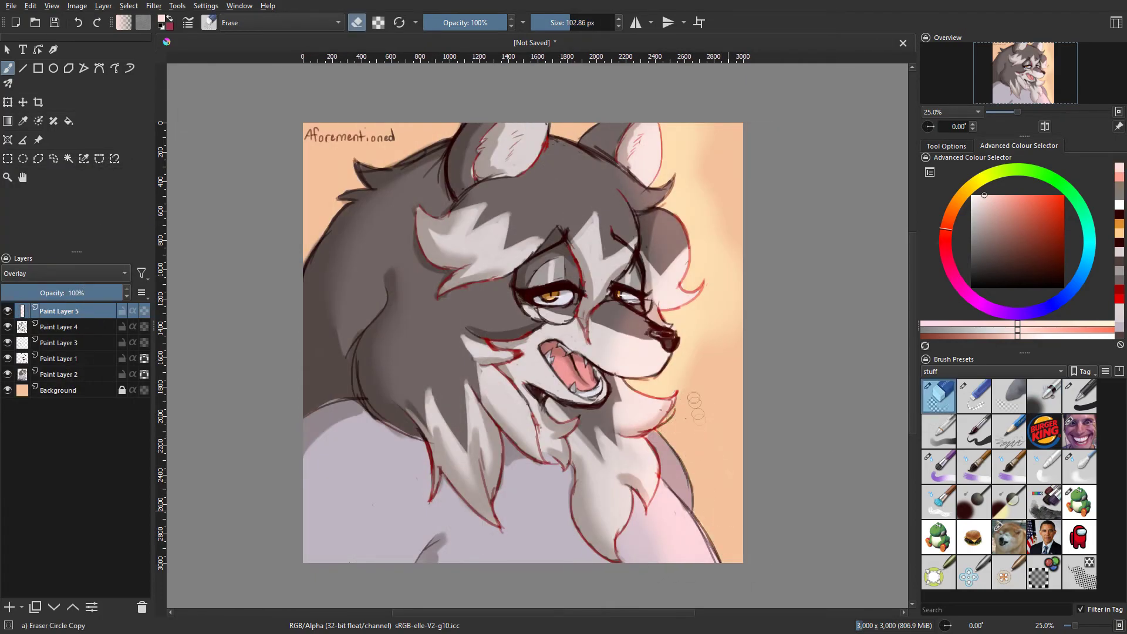
left_click_drag(684, 312, 704, 362)
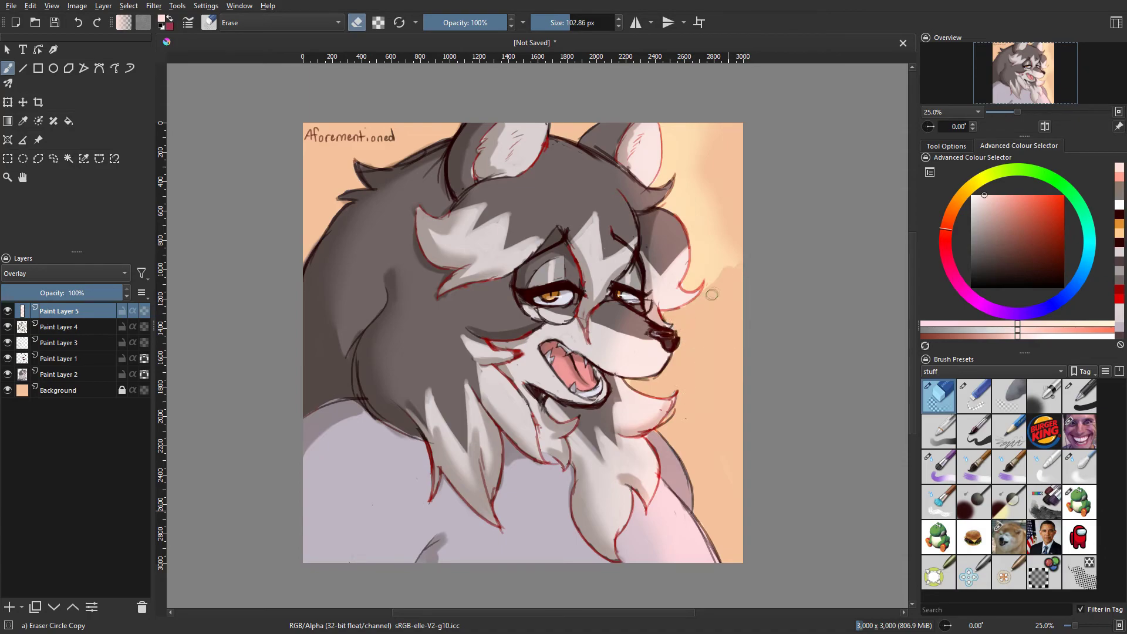
mouse_move(709, 245)
left_mouse_down()
mouse_move(732, 256)
mouse_move(699, 267)
mouse_move(681, 211)
mouse_move(695, 153)
left_mouse_up()
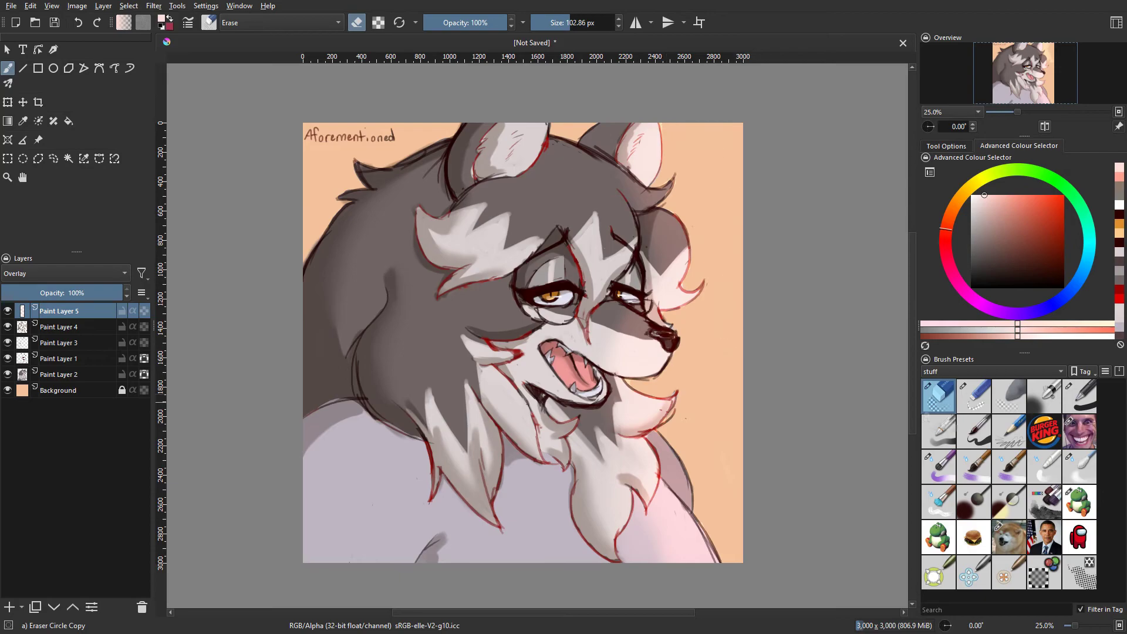
left_click(1080, 468)
key("space")
key("space")
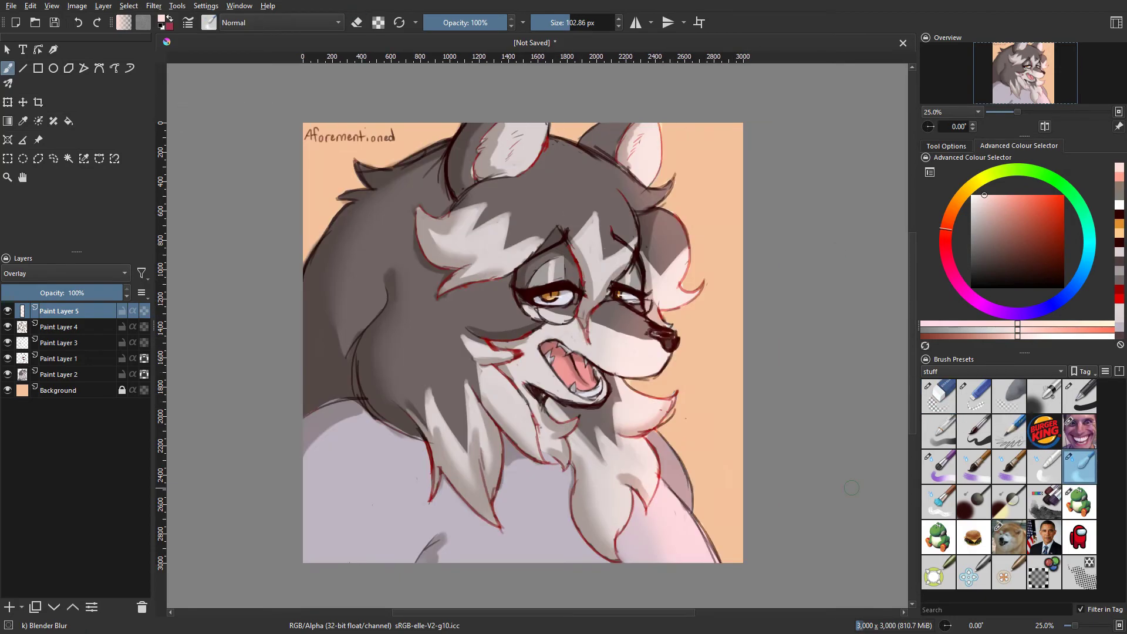
Step: Add another Overlay layer on top and choose white with the Basic-5 Size brush
left_click(10, 607)
left_click(972, 196)
left_click(975, 432)
left_click(76, 273)
left_click(53, 286)
Step: Paint white highlights on the tongue with the 40 px brush
left_click_drag(1018, 111, 1029, 111)
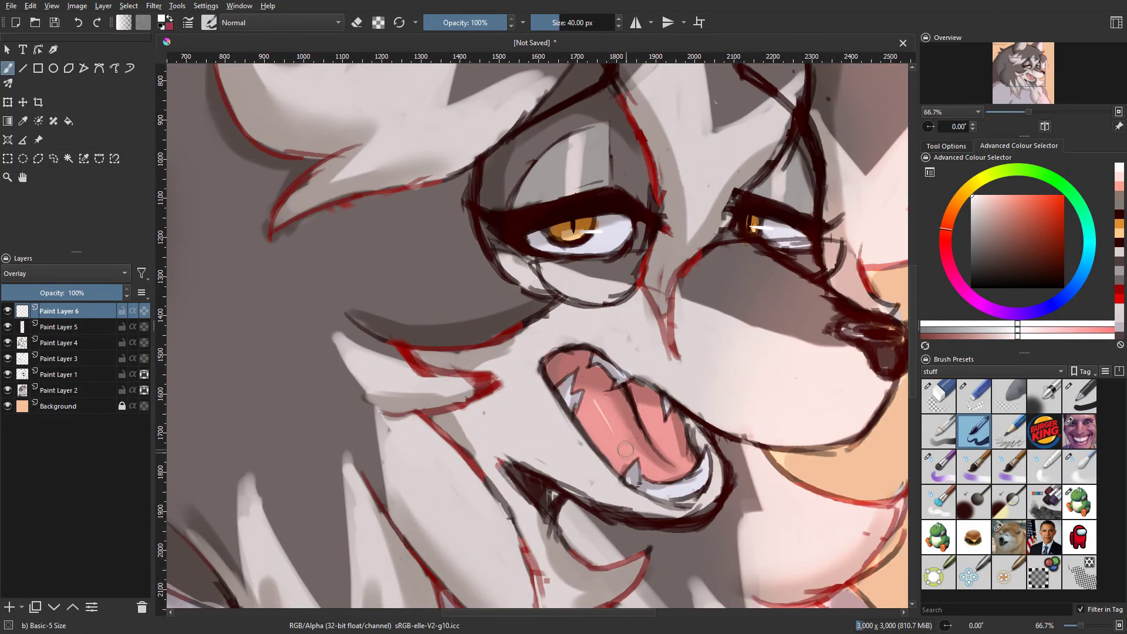
key("space")
left_click_drag(1029, 111, 1023, 111)
key("space")
key("space")
key("space")
Step: Paint white rim highlights on the far hair curl and along the top of the muzzle
left_click_drag(727, 268, 736, 241)
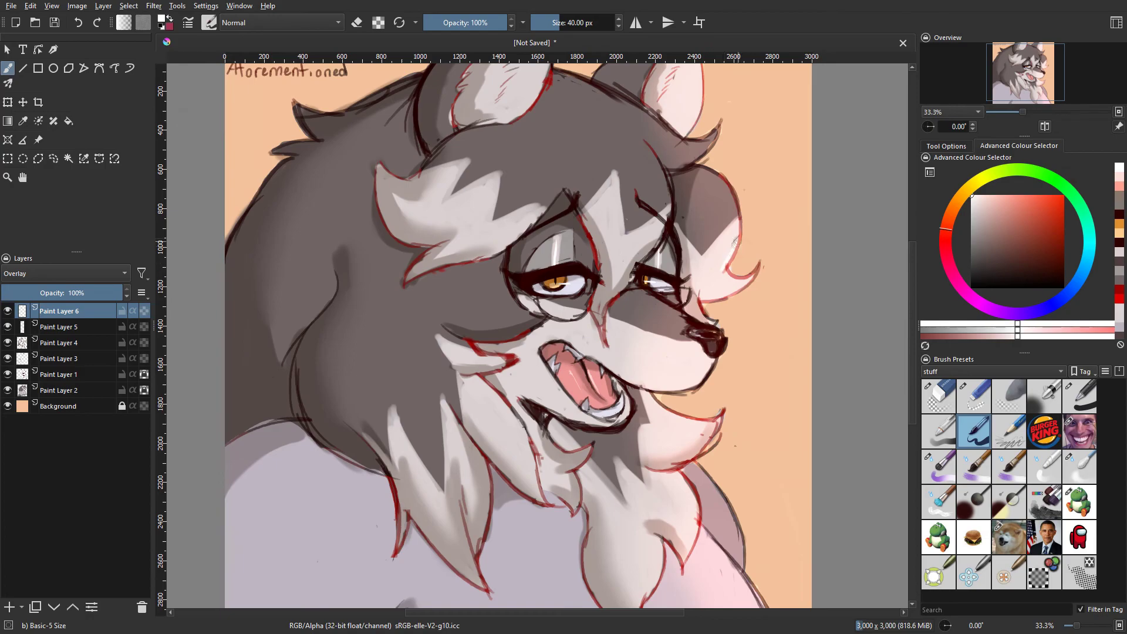
key("m")
key("m")
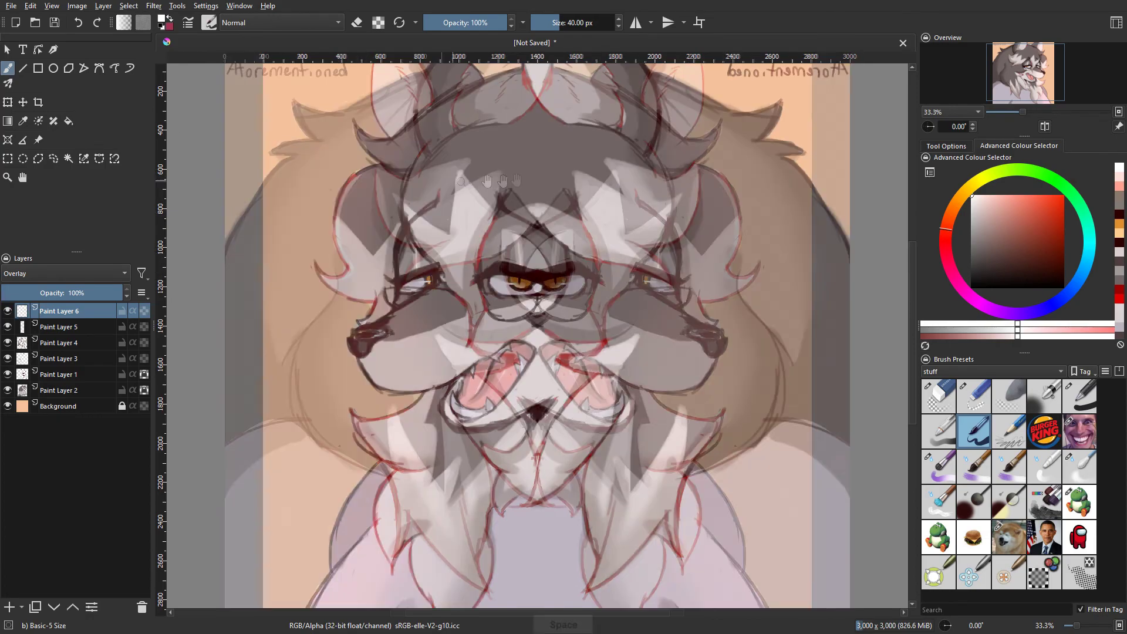
key("m")
key("m")
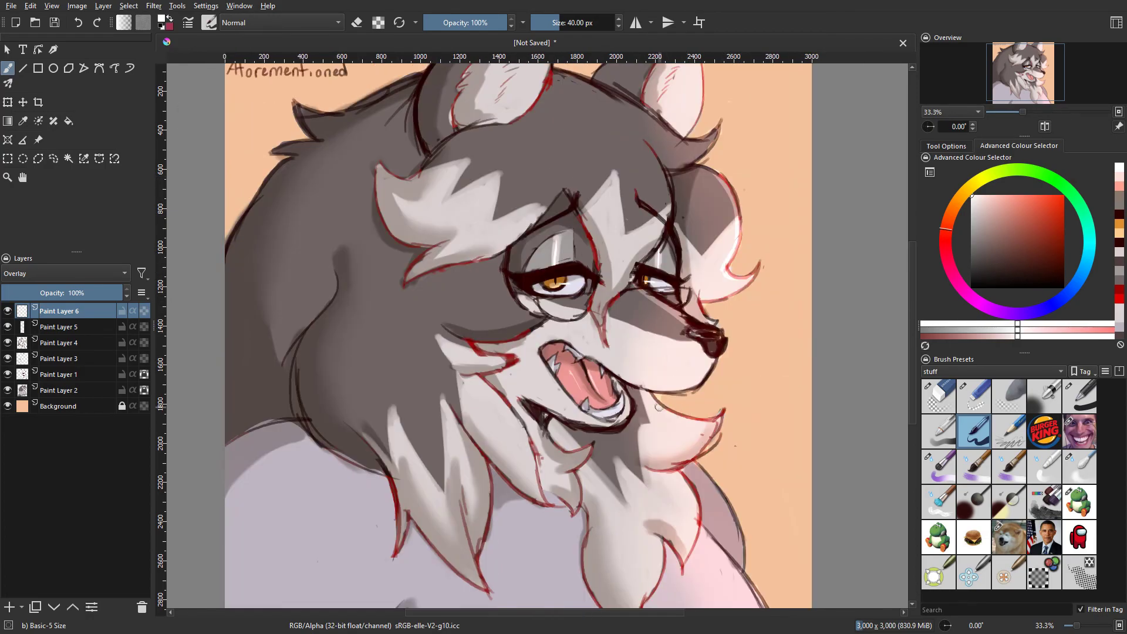
Step: Paint a white rim highlight along the far shoulder's edge, redoing the stroke until it fits
left_click_drag(915, 300, 914, 321)
mouse_move(687, 399)
left_mouse_down()
mouse_move(739, 466)
mouse_move(765, 576)
left_mouse_up()
key("ctrl+z")
key("ctrl+z")
left_click_drag(702, 469, 778, 575)
left_click_drag(1023, 112, 1018, 111)
key("space")
key("space")
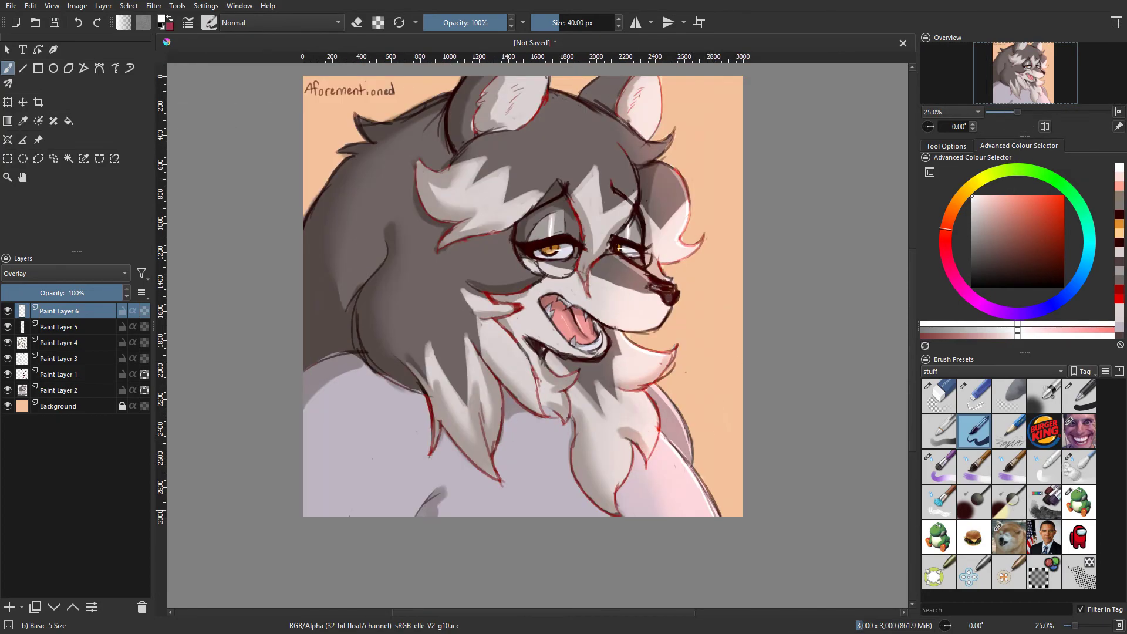
Step: Add white highlights to the lighter fur areas with the main brush at 63.34 px
left_click(1086, 503)
key("m")
key("m")
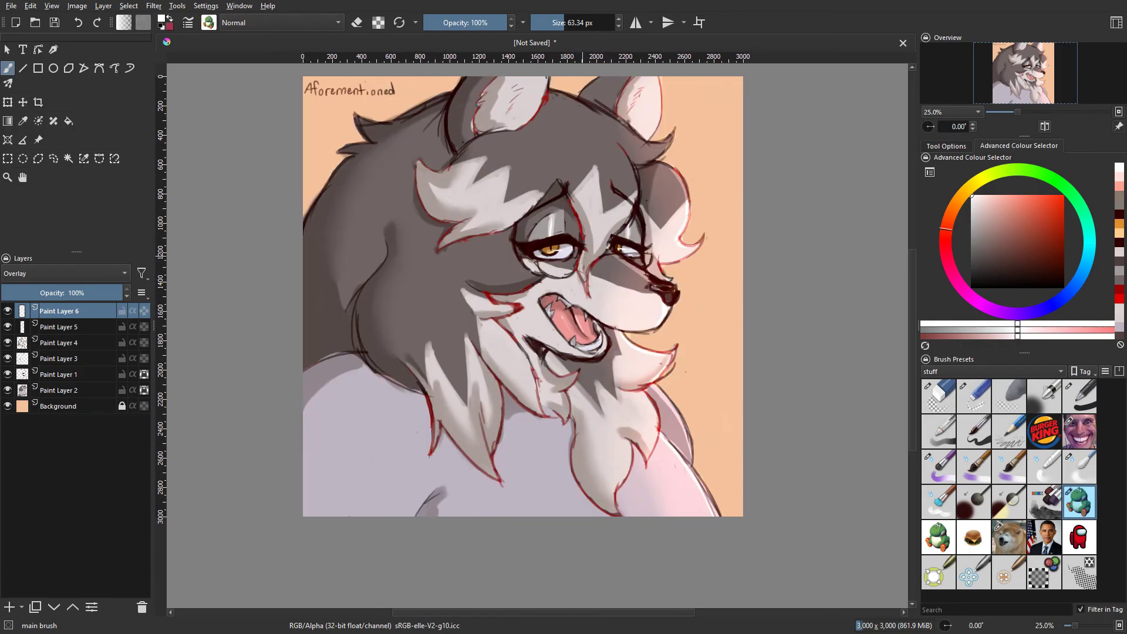
key("m")
key("m")
key("m")
key("m")
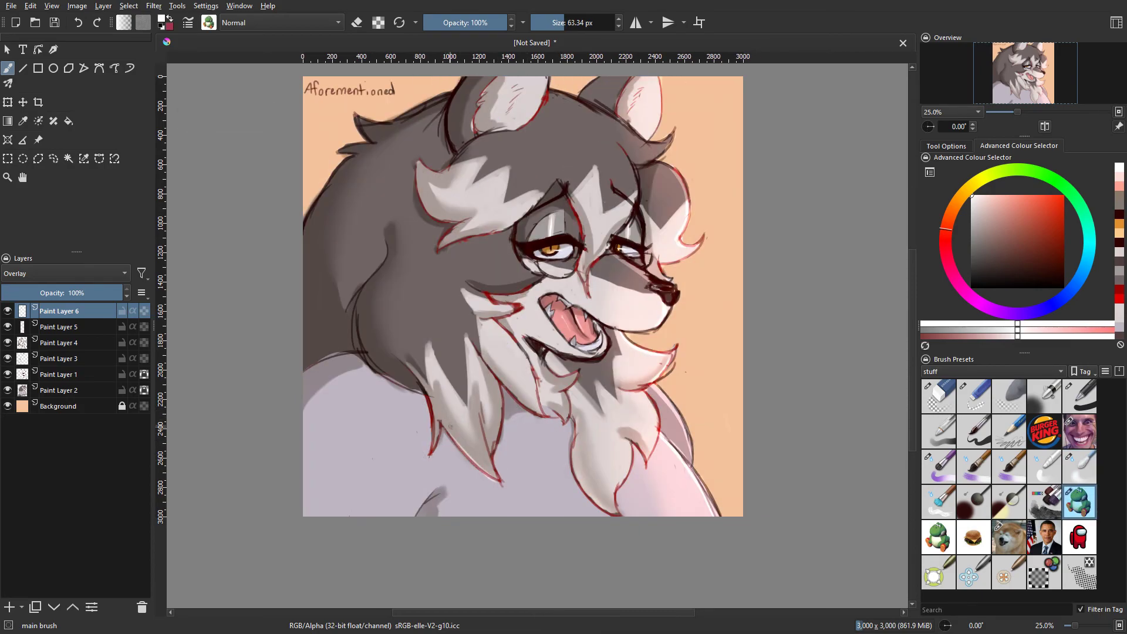
Step: Undo the unwanted highlight stroke and soften the fur highlights with Blender Blur at 102.86 px
key("slash")
key("slash")
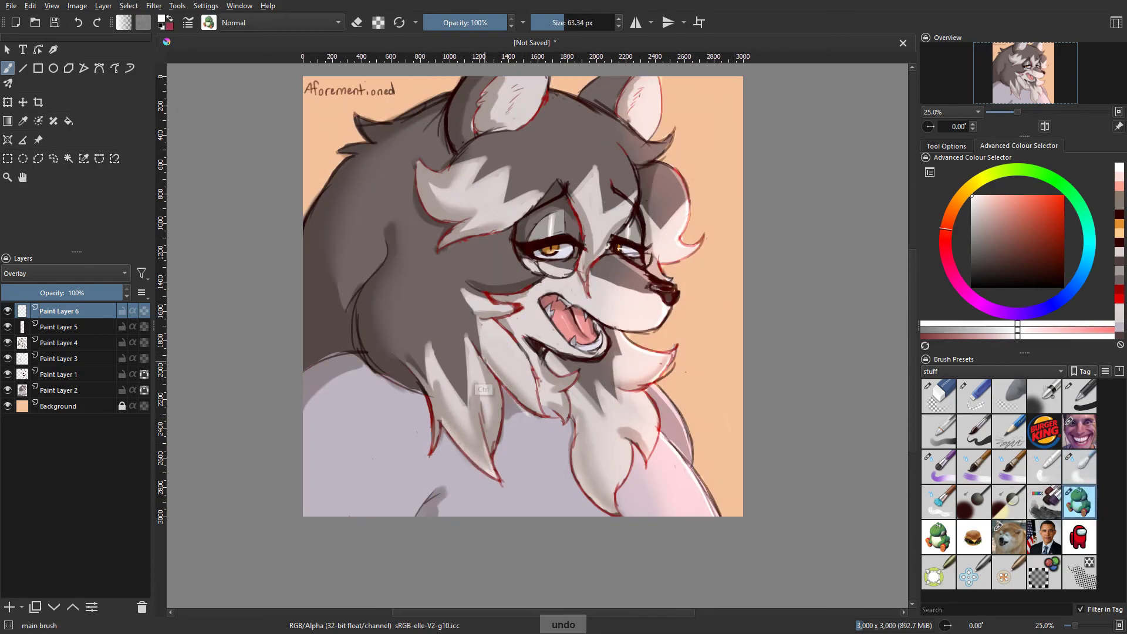
key("ctrl+z")
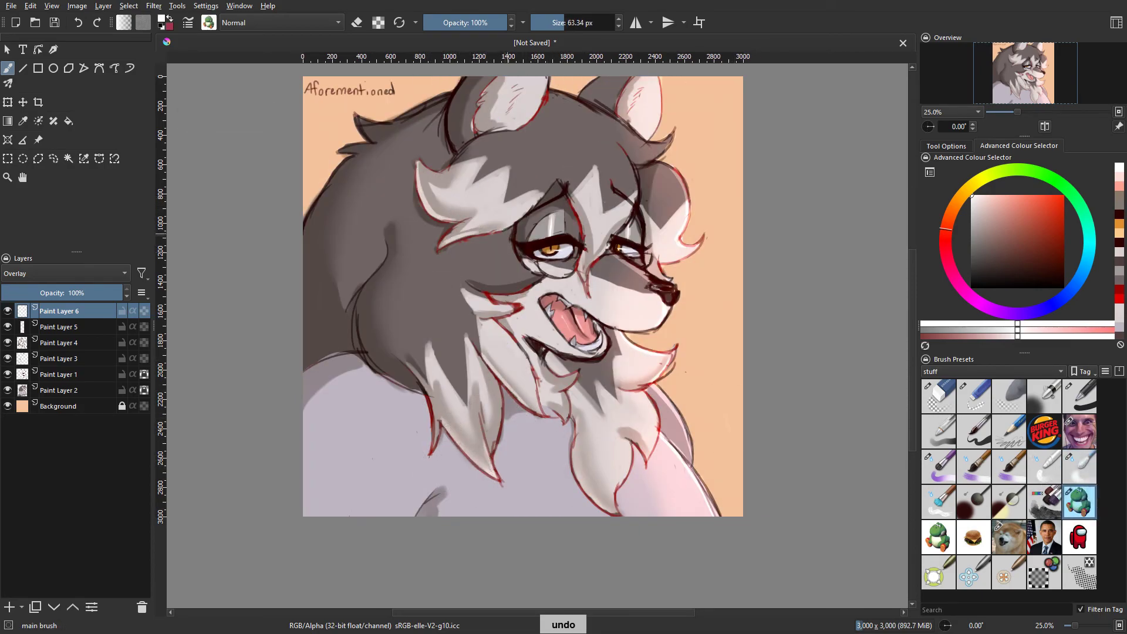
key("slash")
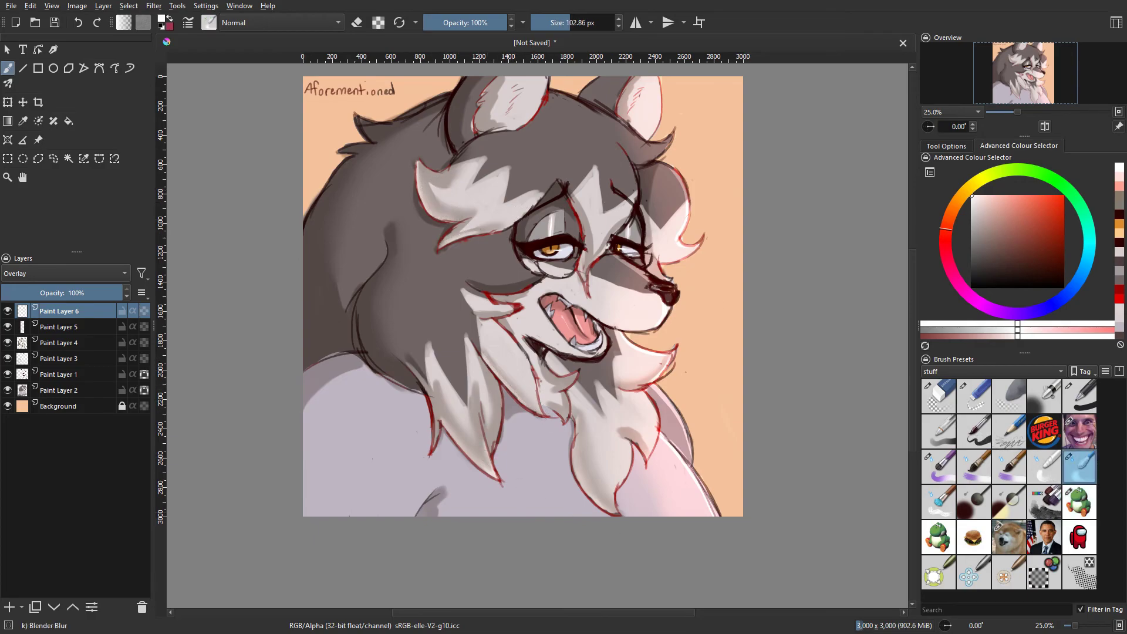
key("slash")
Step: Blend the shadows on Paint Layer 4 with the Blender Textured Soft brush at 122.40 px
left_click(103, 341)
key("slash")
left_click(950, 498)
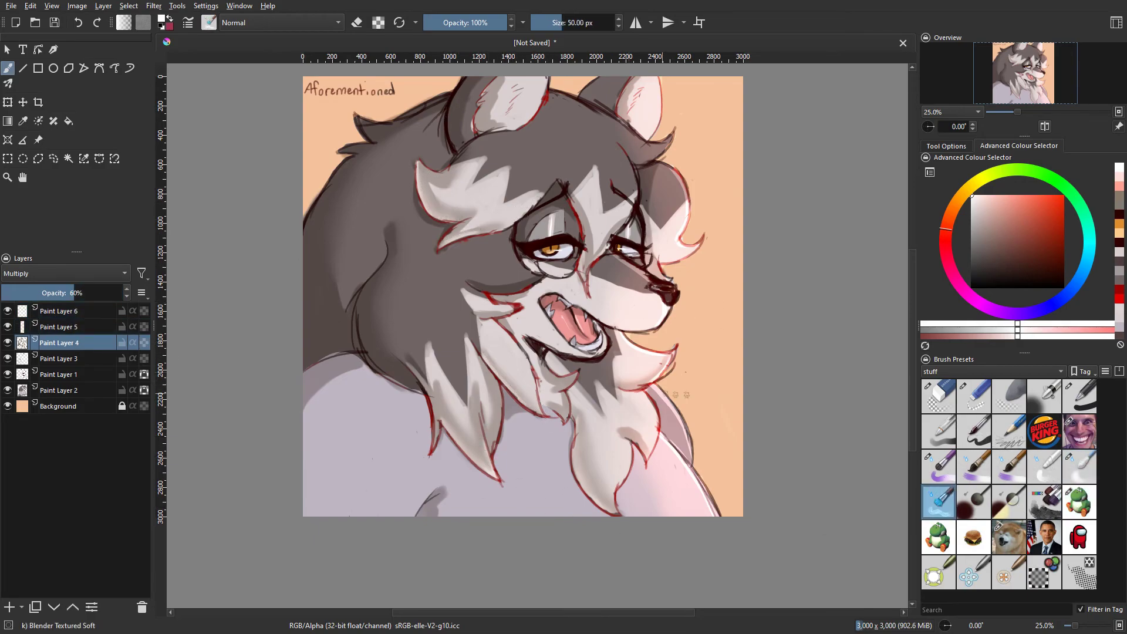
left_click_drag(464, 137, 506, 87, "shift")
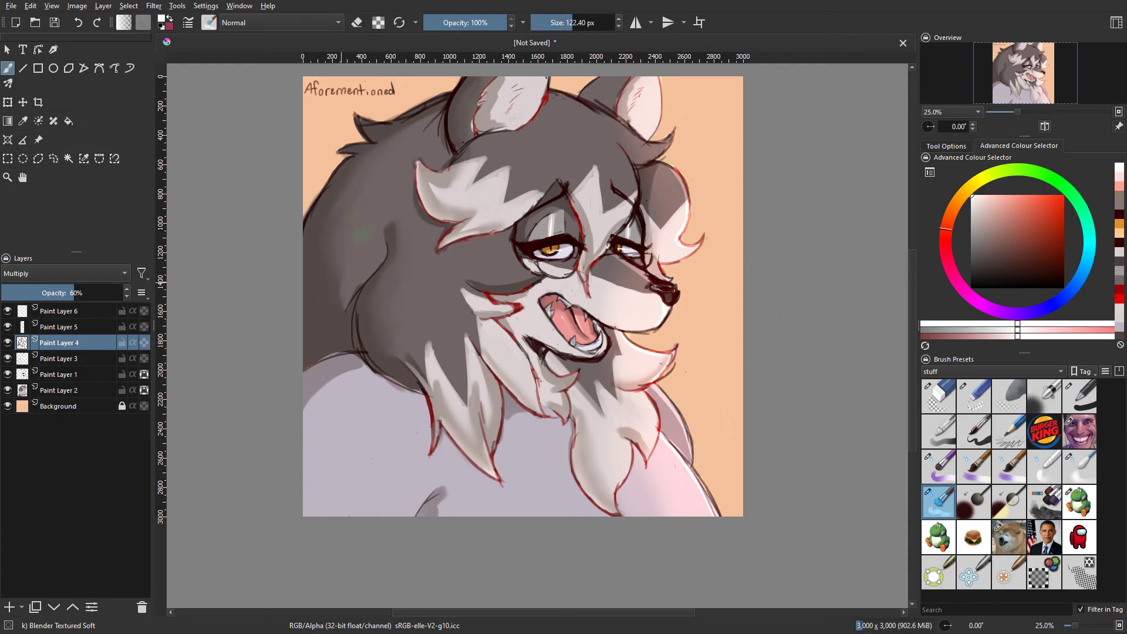
key("m")
key("m")
key("m")
key("m")
Step: Add a new layer directly above the Background layer and fill it with bright yellow
left_click(76, 407)
left_click(977, 192)
left_click(1064, 195)
left_click(971, 186)
left_click(69, 121)
left_click(9, 607)
left_click(534, 504)
key("space")
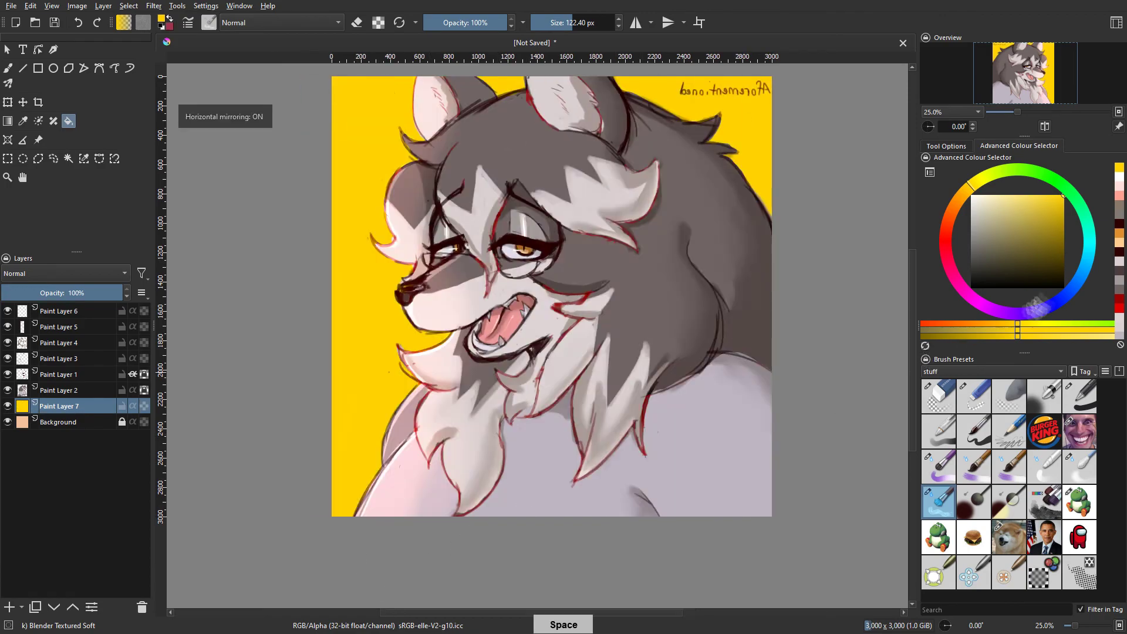
key("space")
Step: Refill the new background layer with black and check the picture mirrored
left_click(972, 288)
left_click(713, 458)
key("space")
key("space")
Step: Add a new layer above Paint Layer 6 and choose the Basic-1 brush for painting on it
left_click(74, 311)
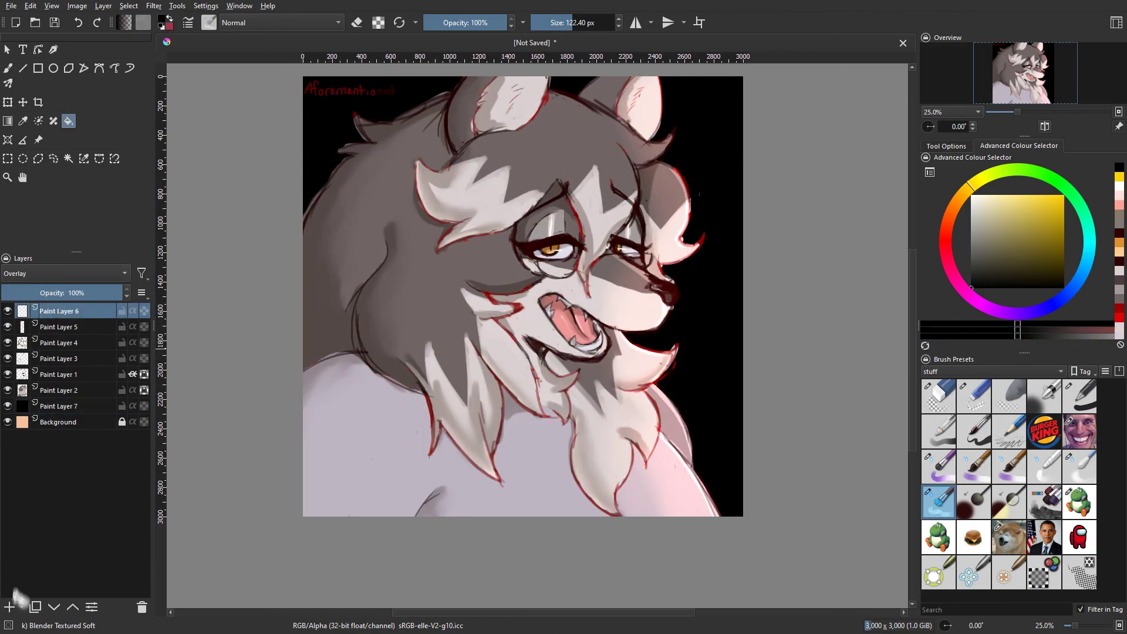
left_click(10, 607)
left_click(1080, 396)
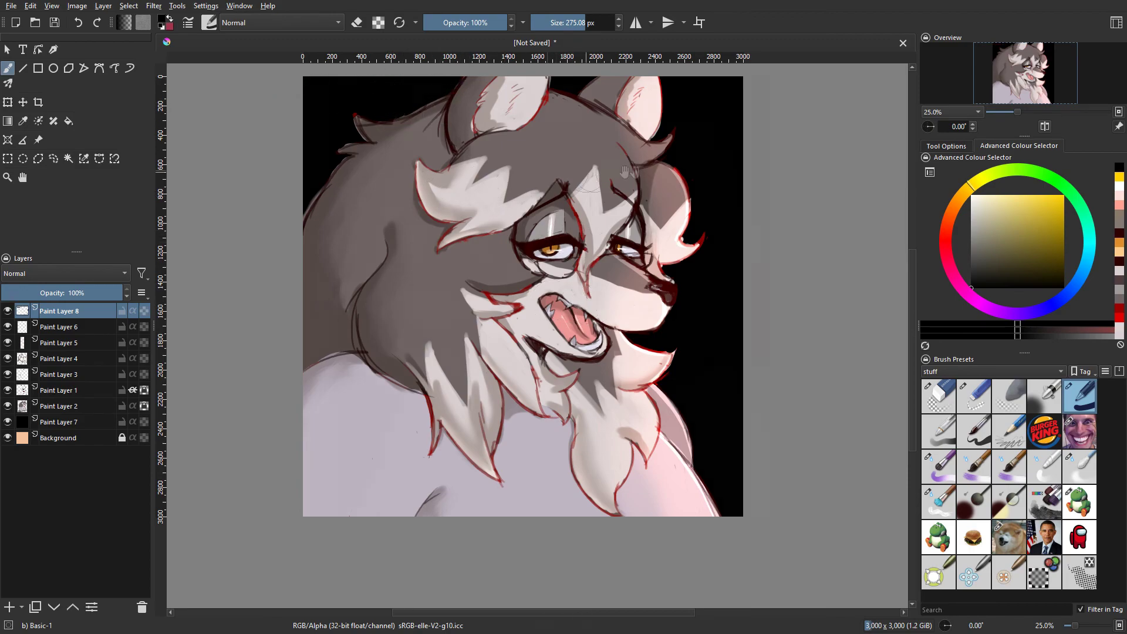
key("m")
key("m")
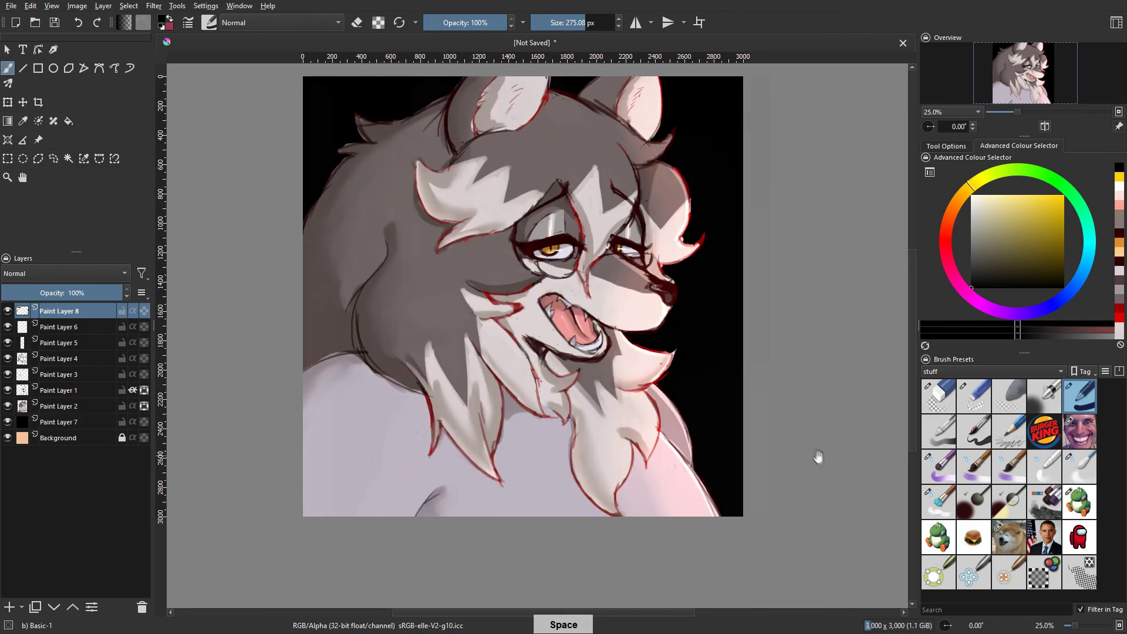
key("minus")
key("minus")
key("plus")
key("plus")
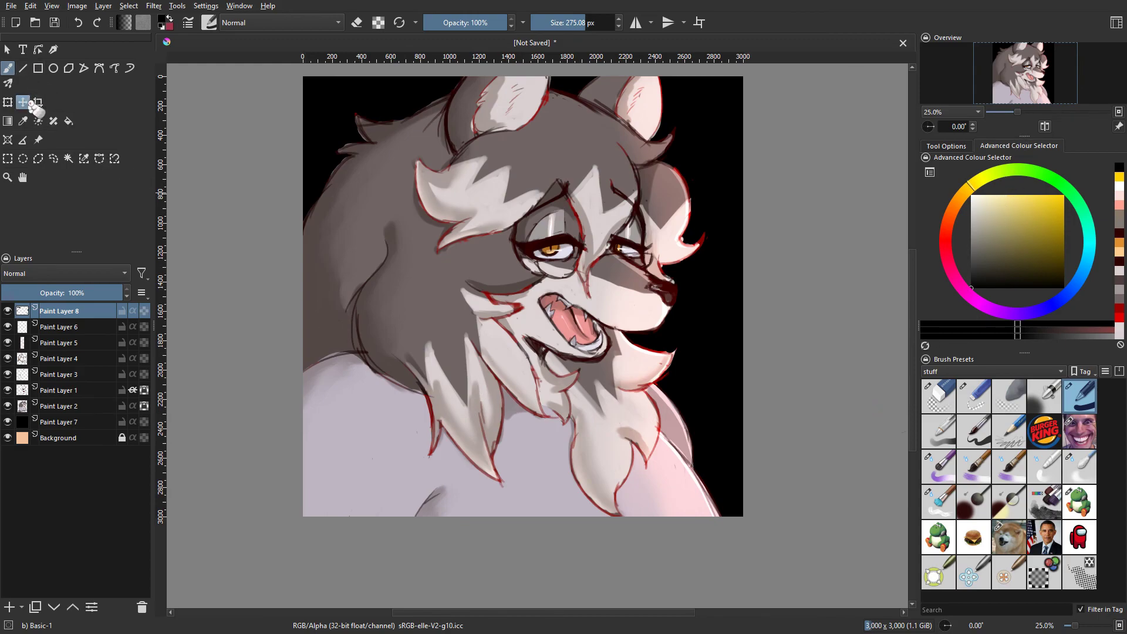
Step: Apply a very dark olive-grey gradient on Paint Layer 7, running from the canvas's lower-right corner up towards the character's cheek fur
left_click(974, 275)
mouse_move(755, 514)
left_mouse_down()
mouse_move(669, 406)
mouse_move(696, 402)
left_mouse_up()
key("ctrl+z")
left_click(72, 423)
left_click(1080, 468)
key("ctrl+z")
left_click(1080, 396)
left_click(8, 121)
left_click_drag(751, 510, 696, 376)
key("space")
key("space")
Step: Make Paint Layer 8 the active layer and choose the Eraser Small brush for cleaning it up
left_click(75, 311)
left_click(974, 396)
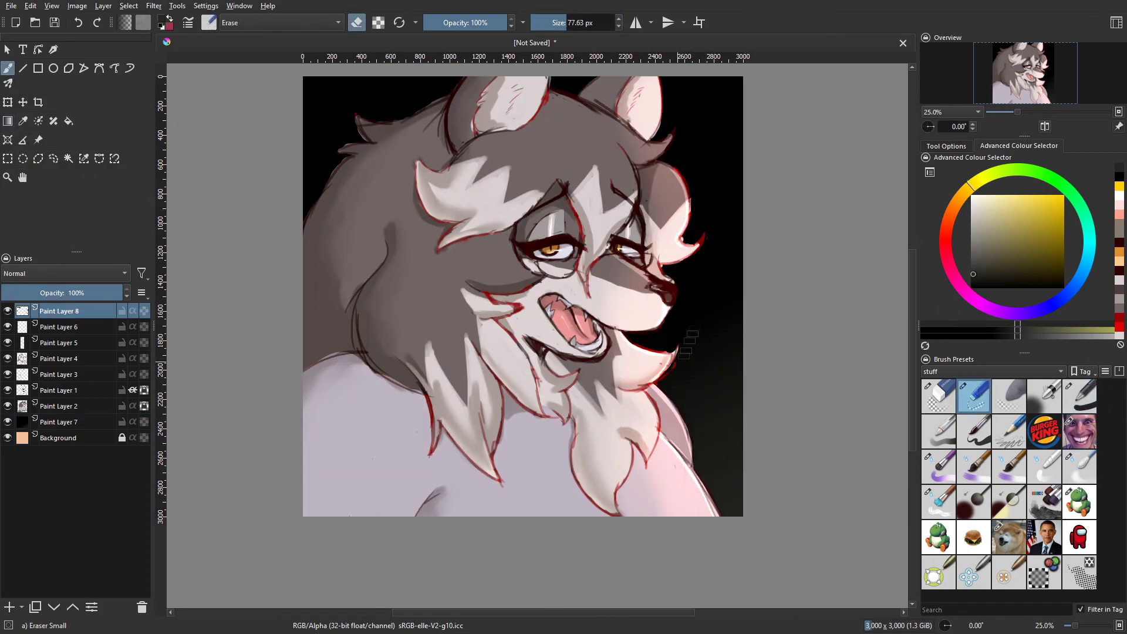